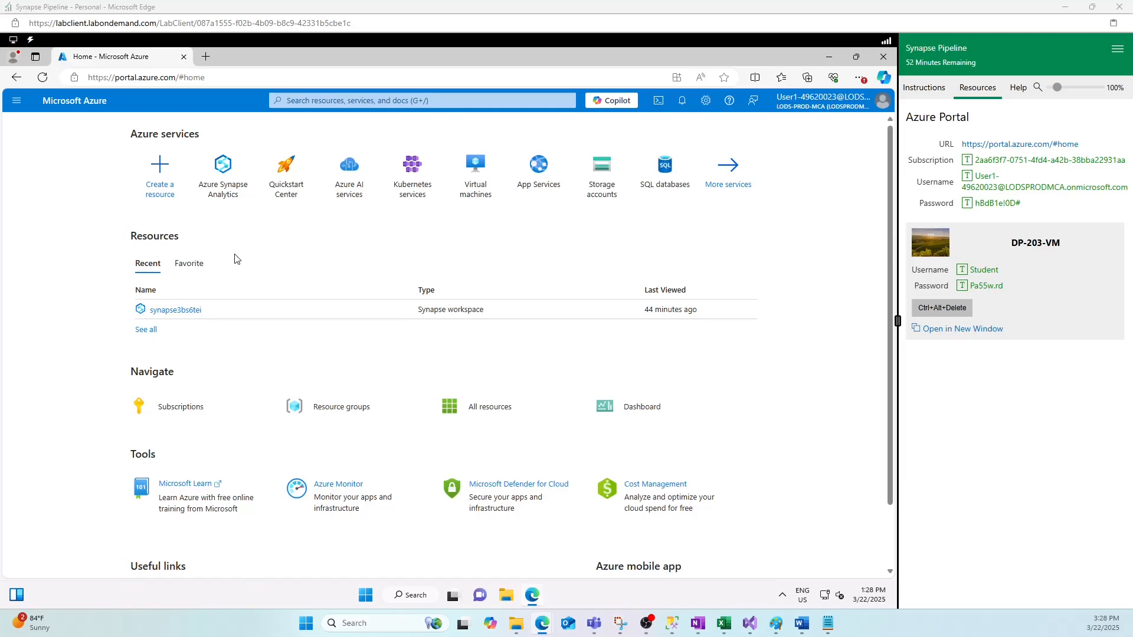
- Find the synapse3bs6tei workspace through the portal's 'syn' search and launch its Synapse Studio
click(306, 99)
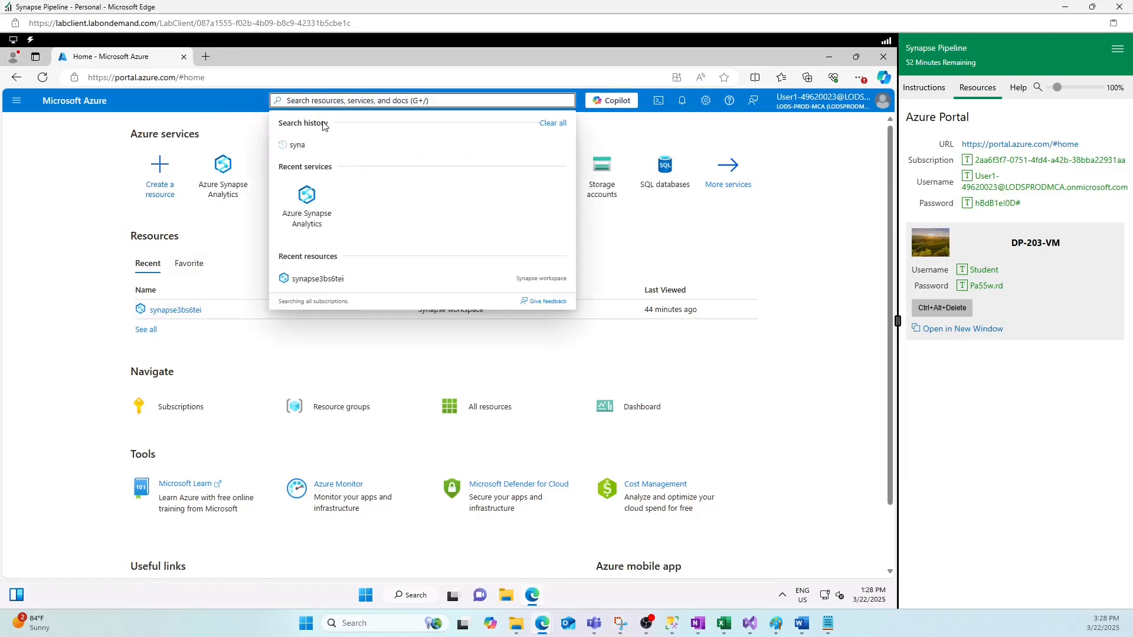
text(sys)
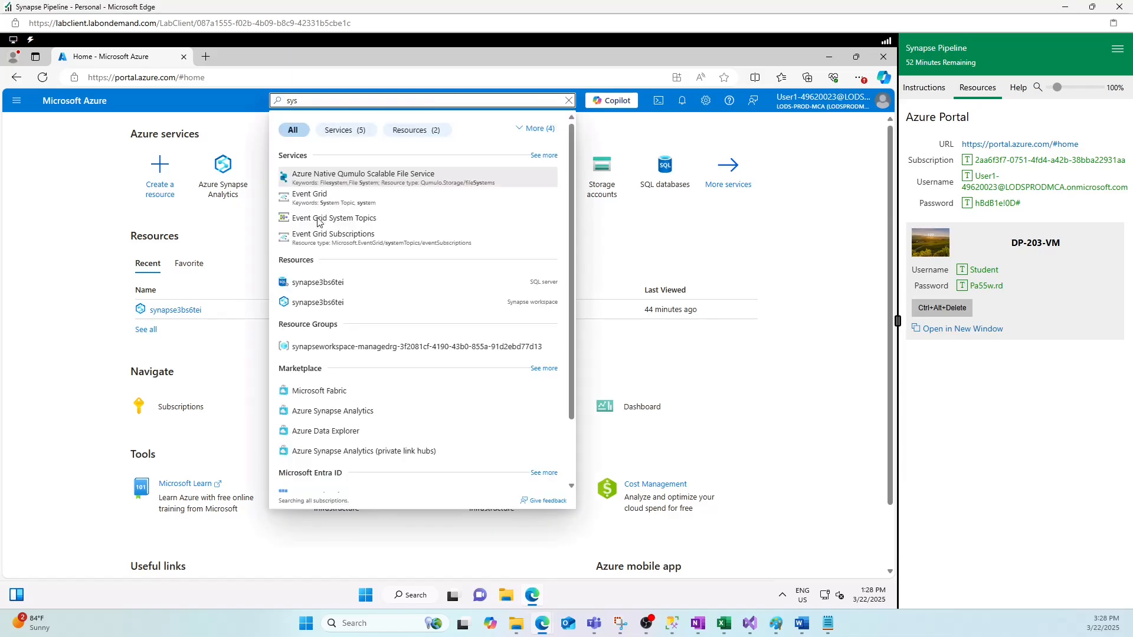
key(BackSpace)
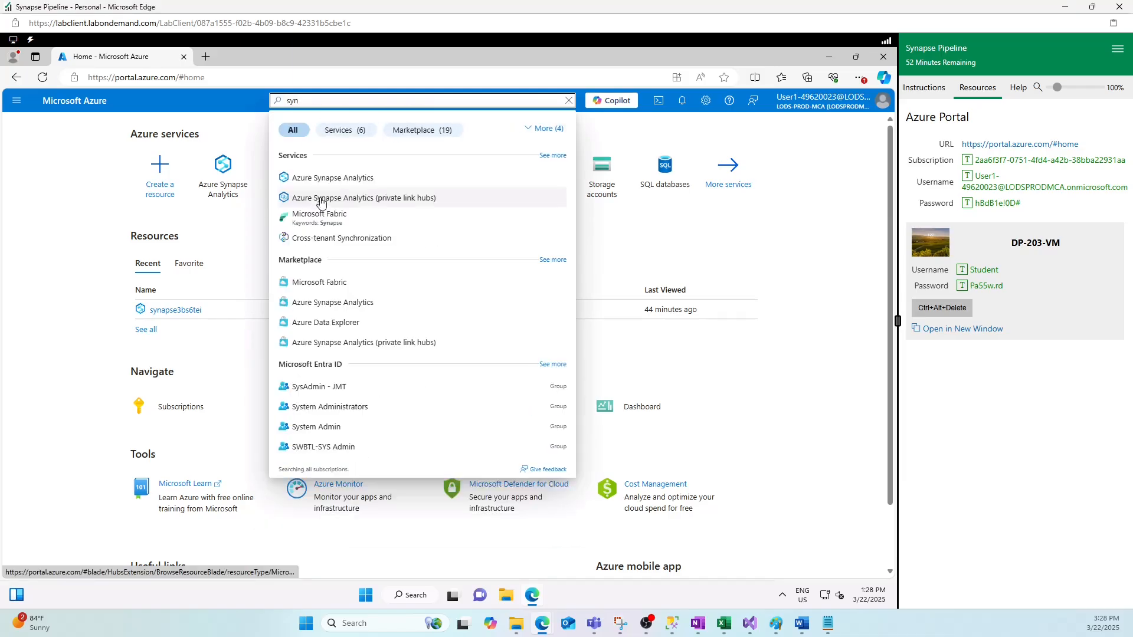
text(n)
click(313, 177)
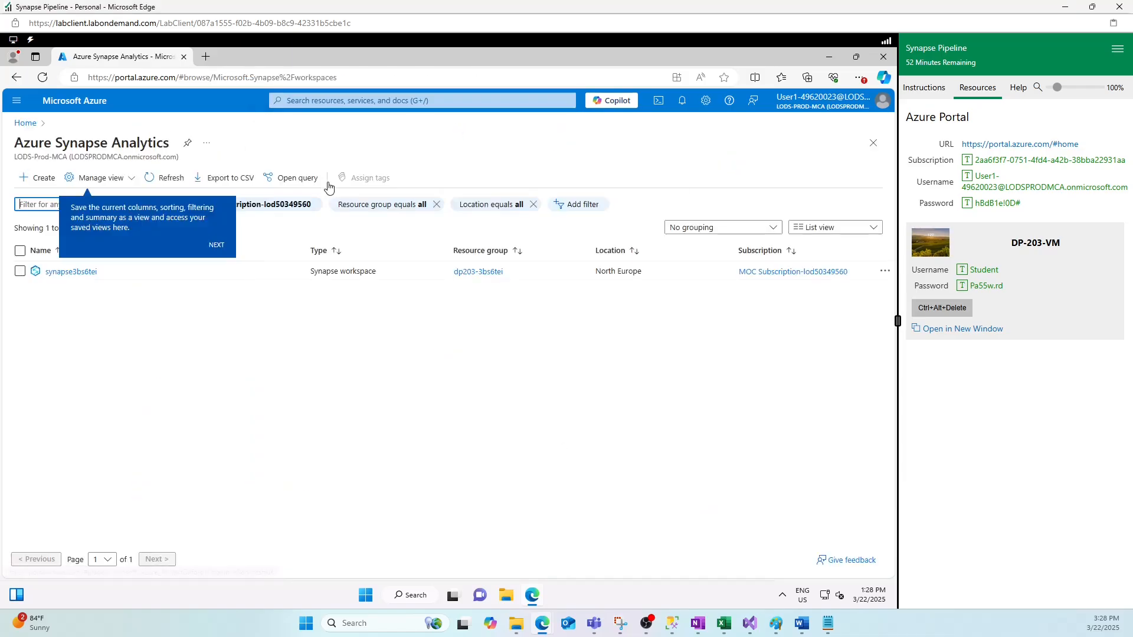
click(66, 272)
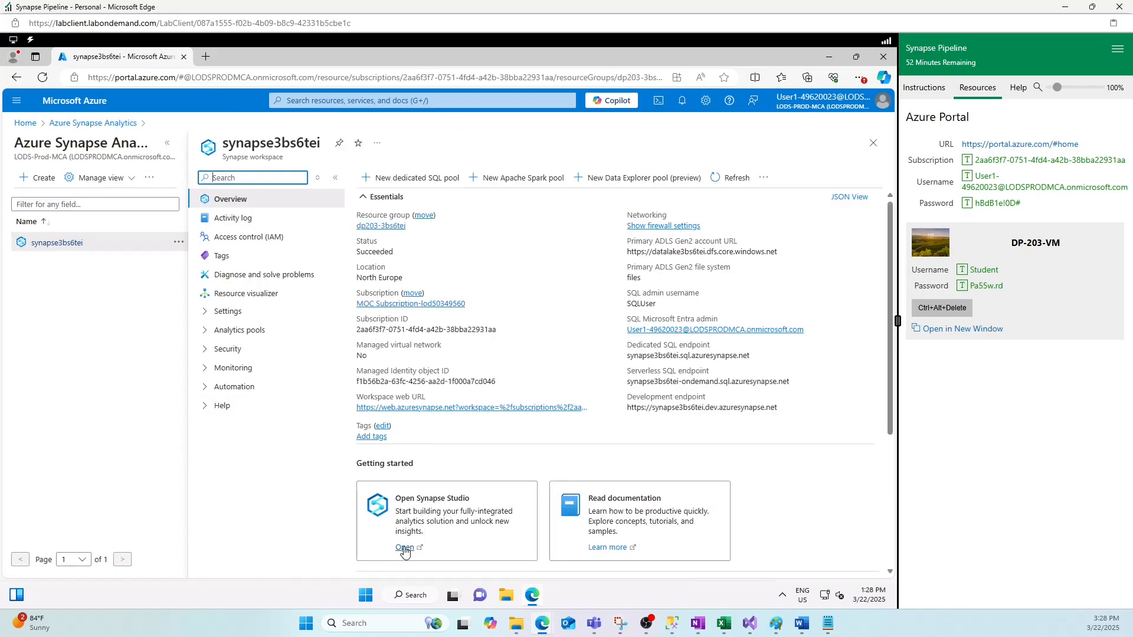
click(403, 549)
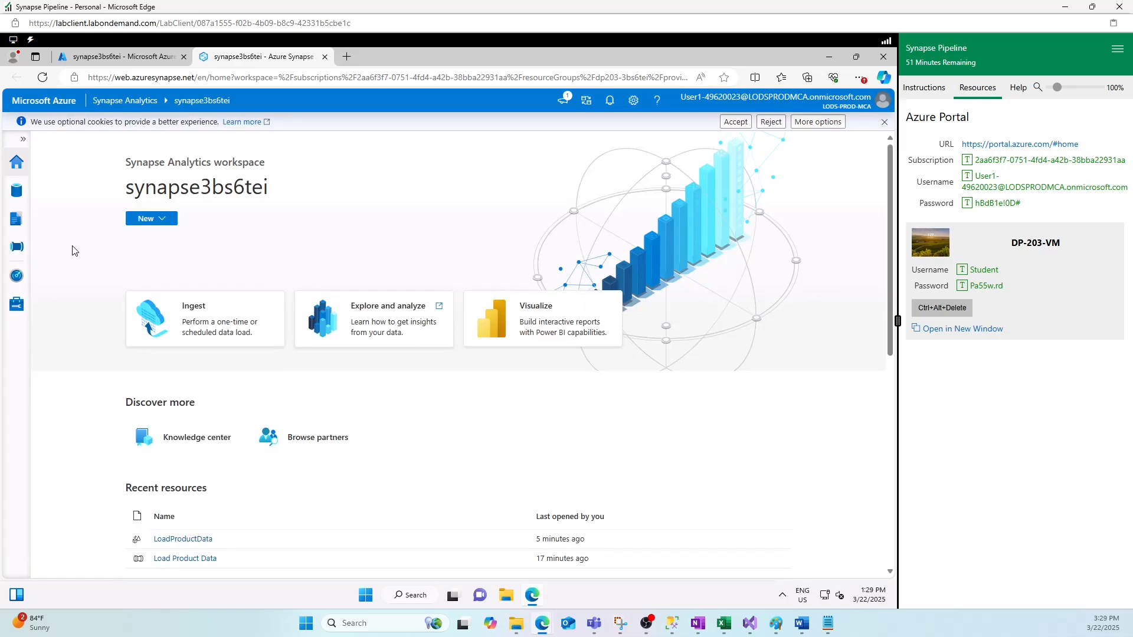
- View the Manage hub's SQL pools: the serverless Built-in pool and sql3bs6tei Online at DW100c
click(17, 305)
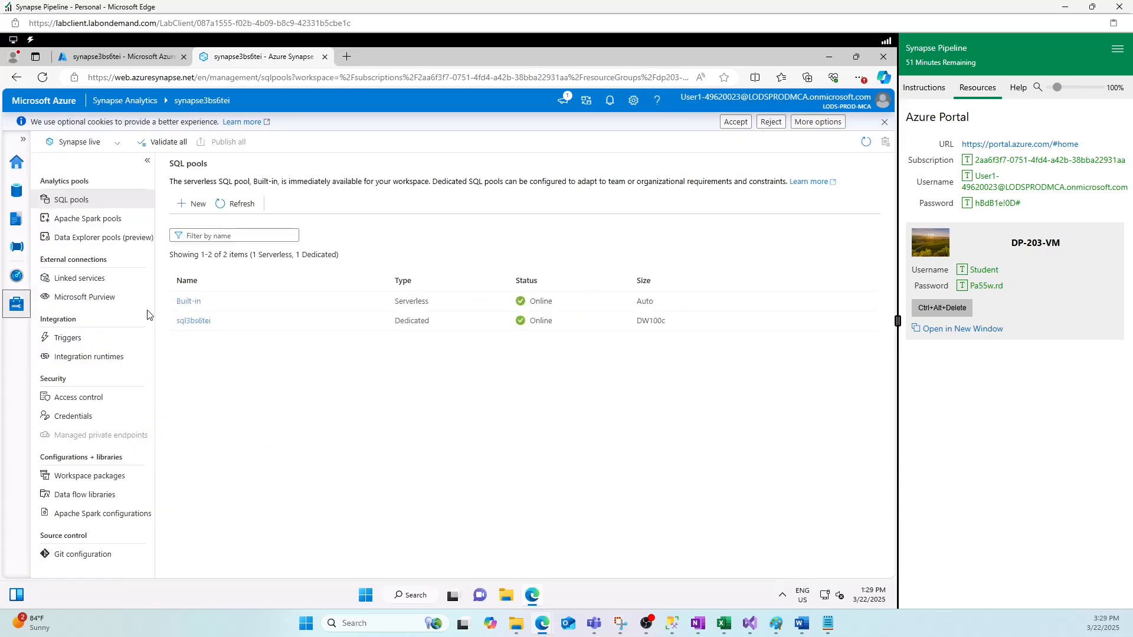
mouse_move(346, 334)
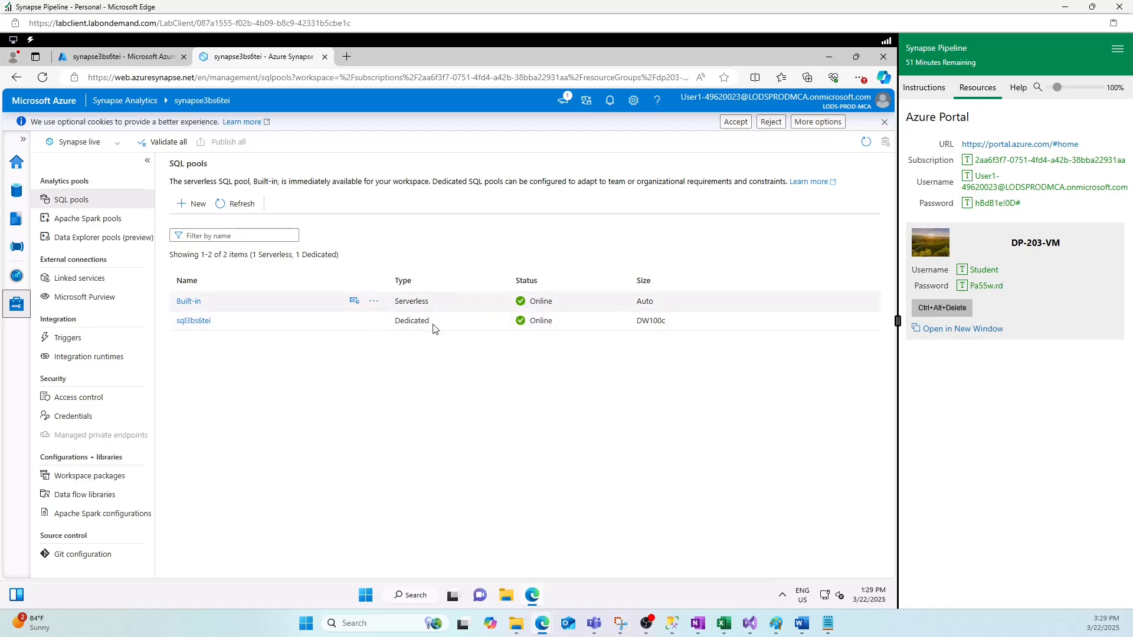
drag(220, 323, 172, 321)
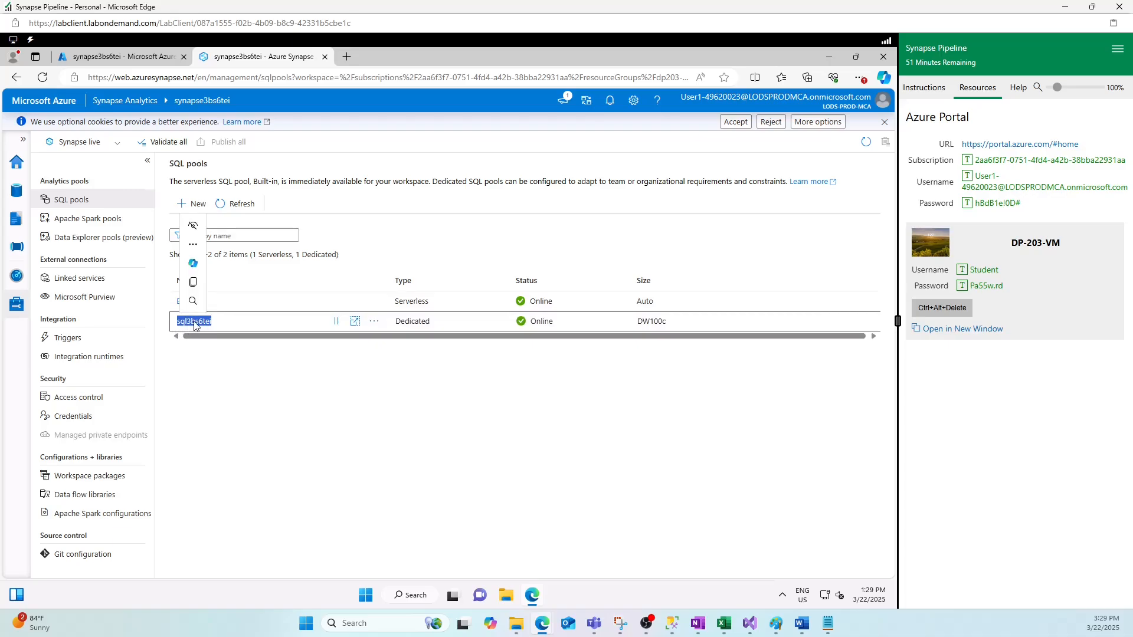
click(241, 378)
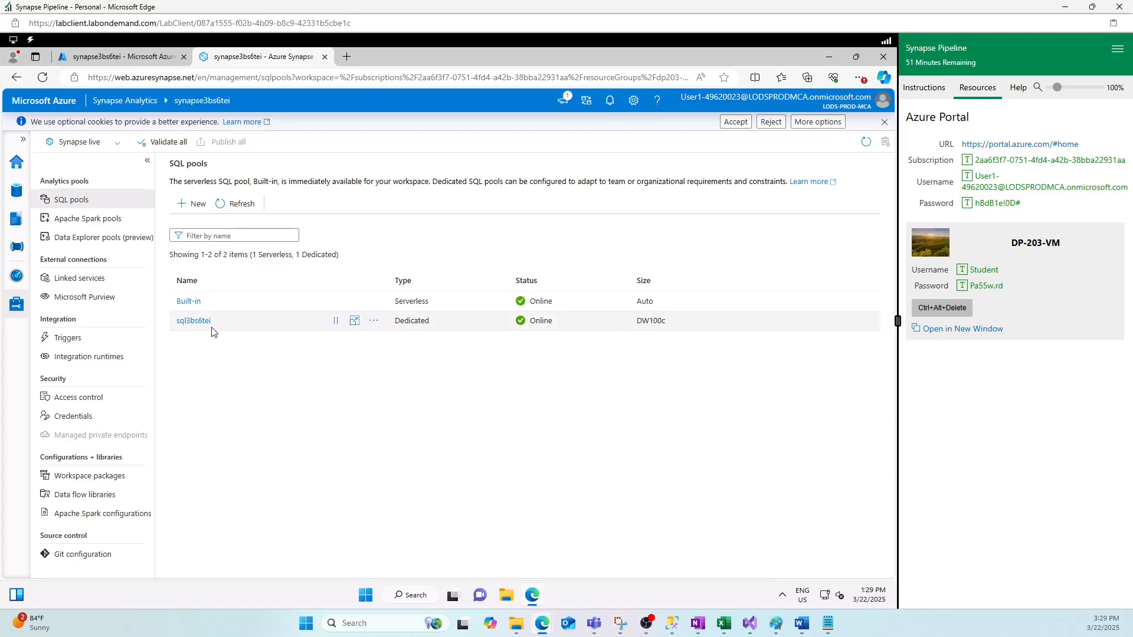
- Browse the linked primary storage to files/data to find Product.csv, then go to Integrate
click(17, 194)
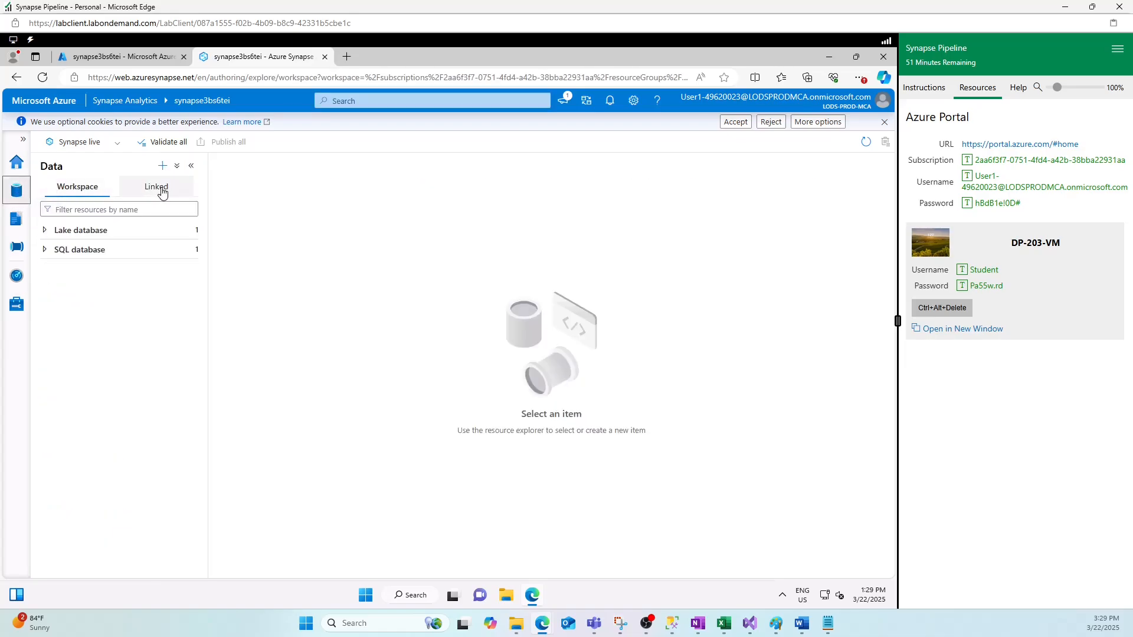
click(163, 193)
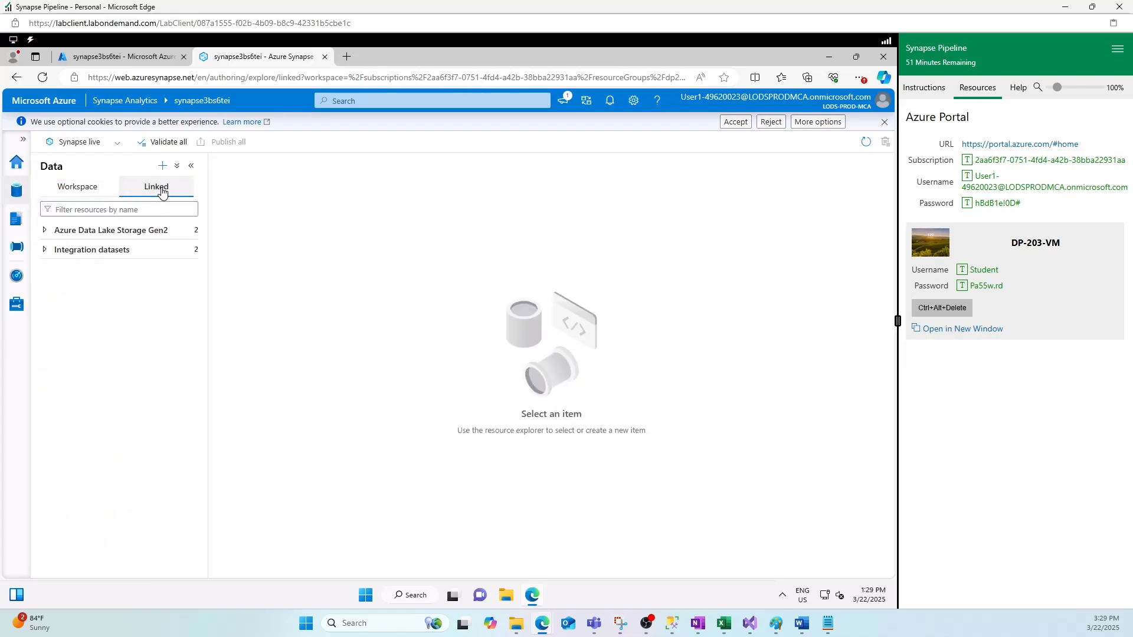
click(94, 231)
click(121, 253)
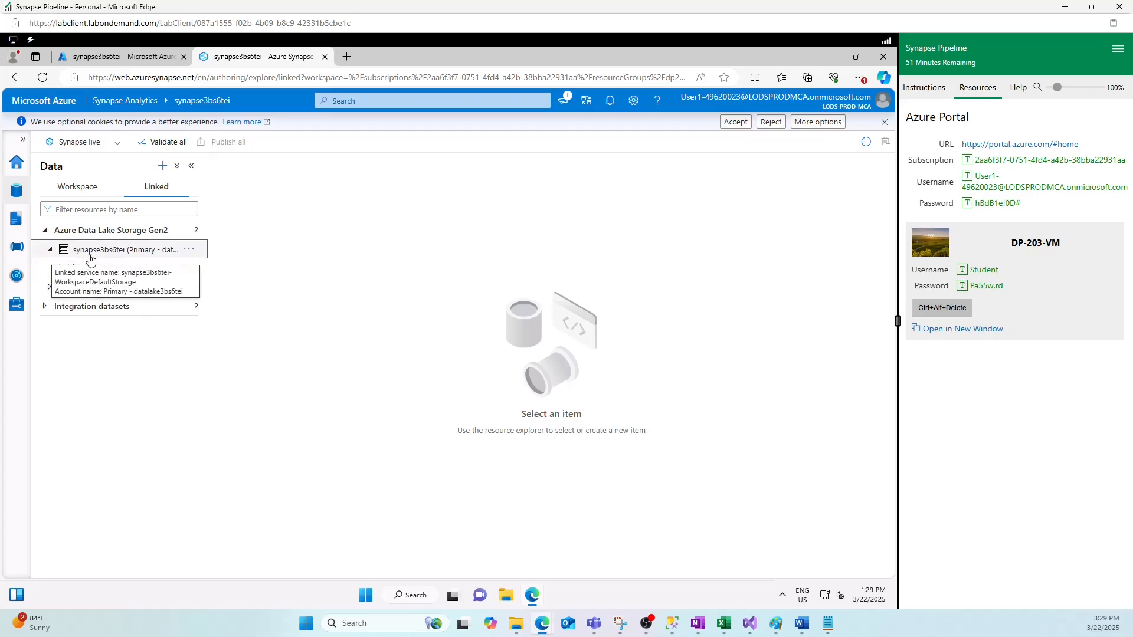
click(98, 269)
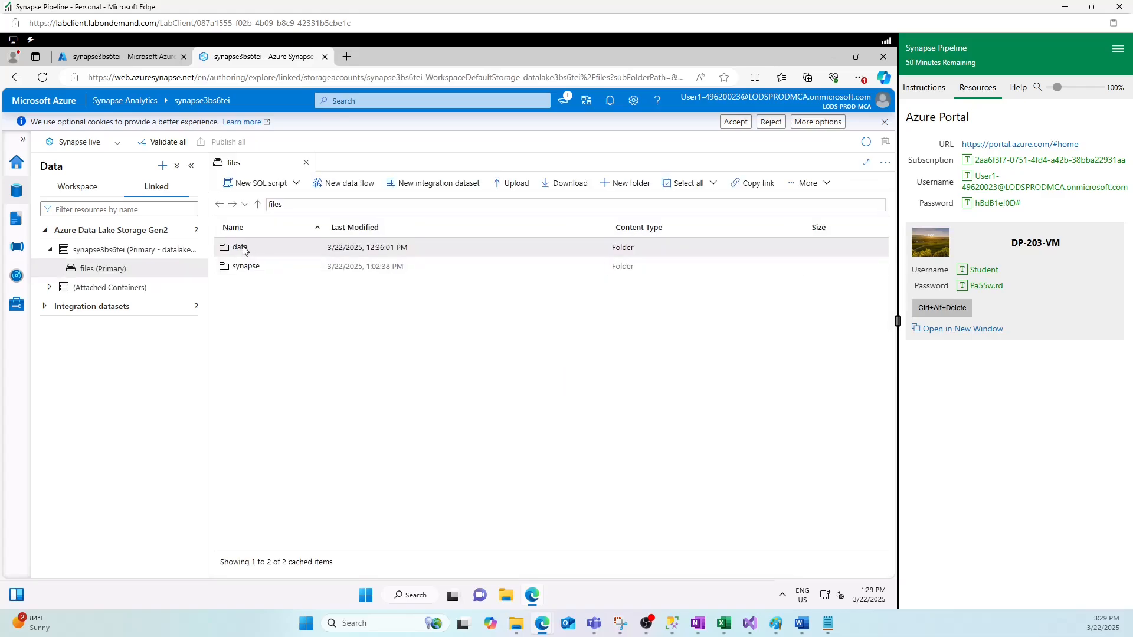
double_click(243, 250)
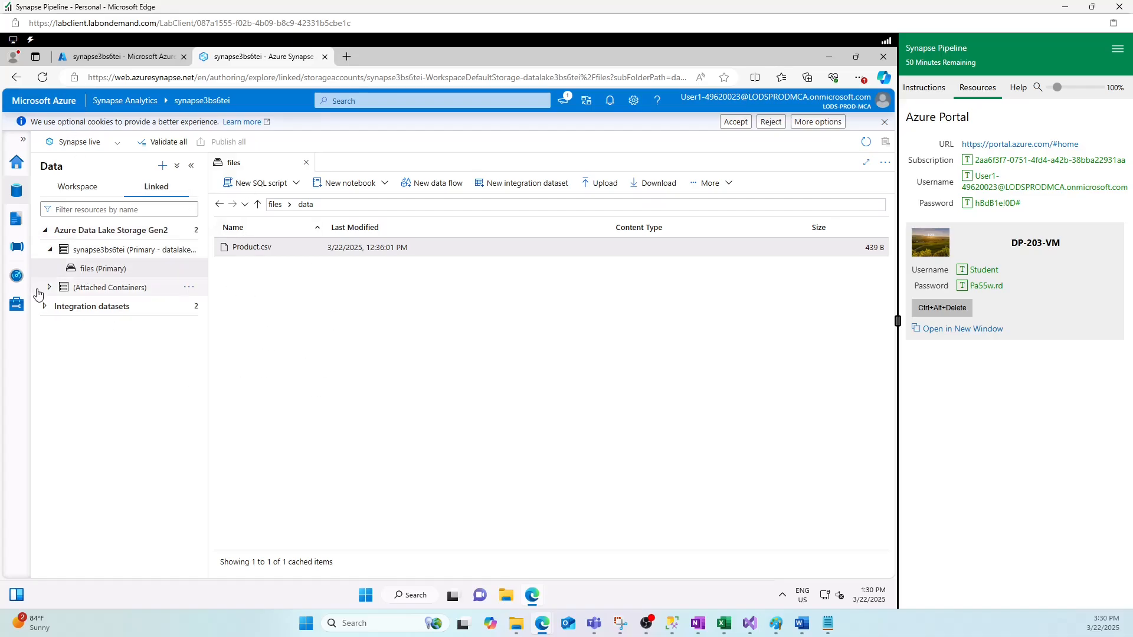
click(19, 247)
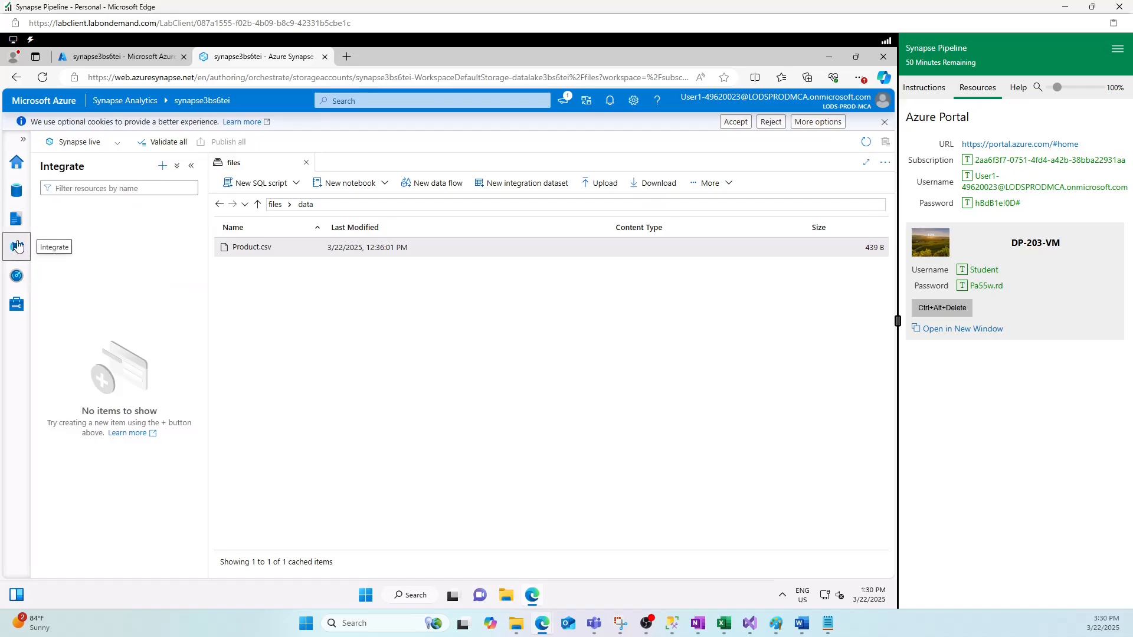
- Create a new pipeline named Load Product Data
click(163, 166)
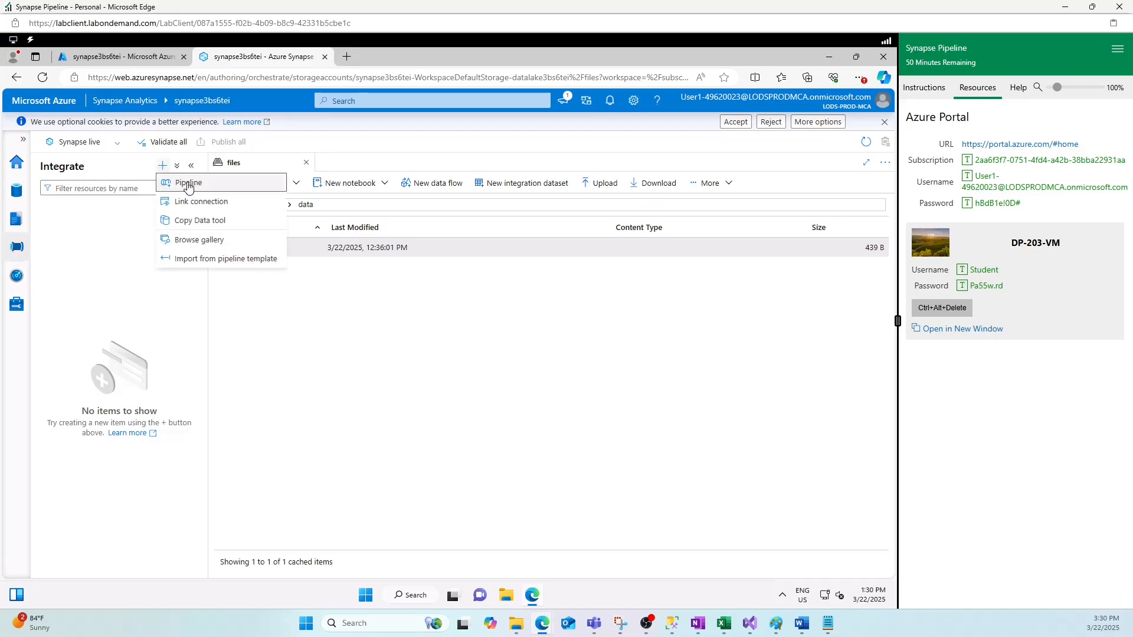
key(Return)
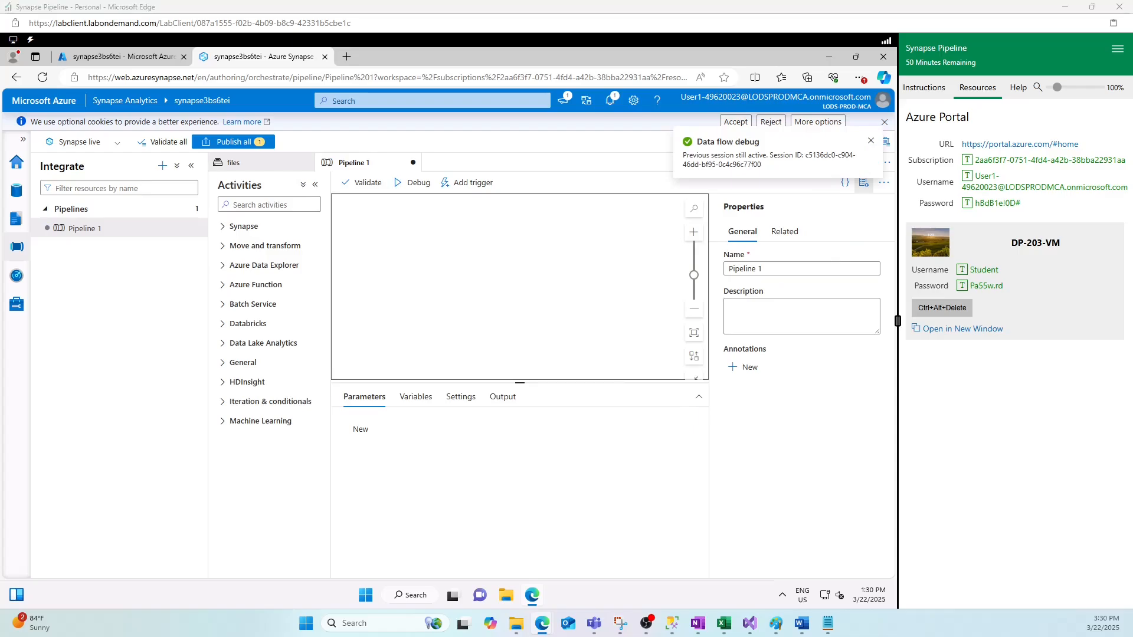
click(767, 268)
key(ctrl+a)
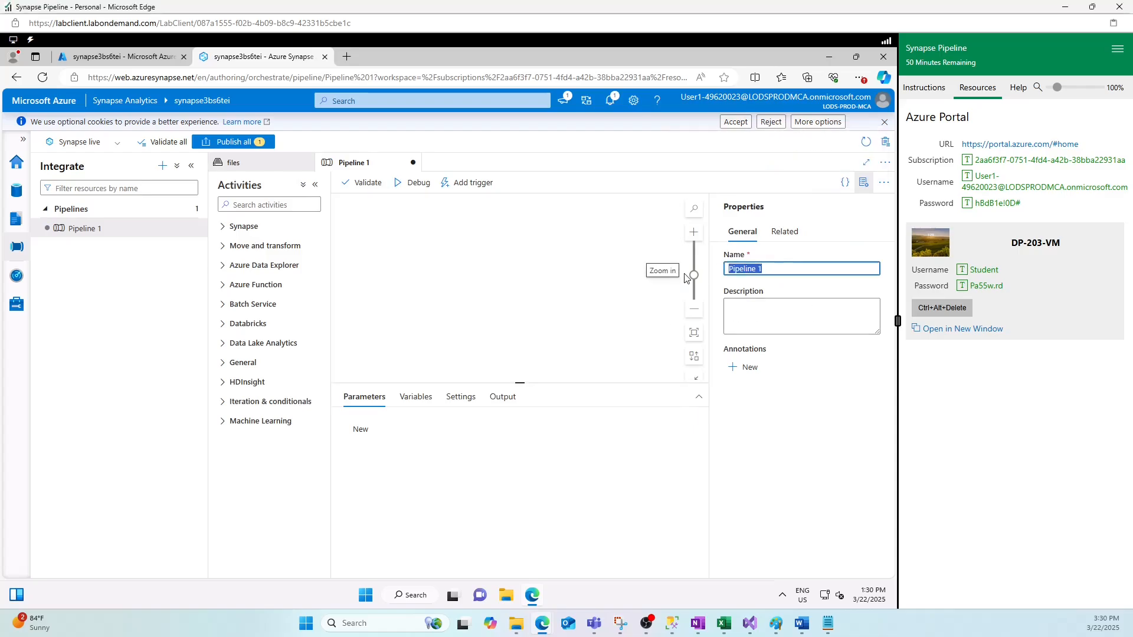
text(Load Product Data)
text(Load)
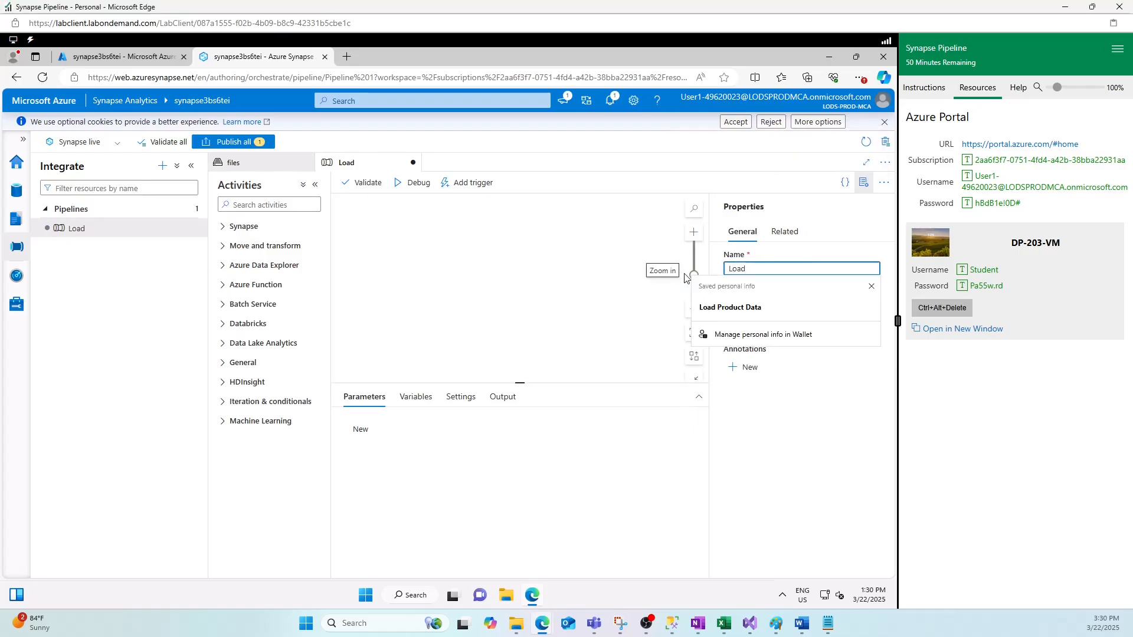
text( Product )
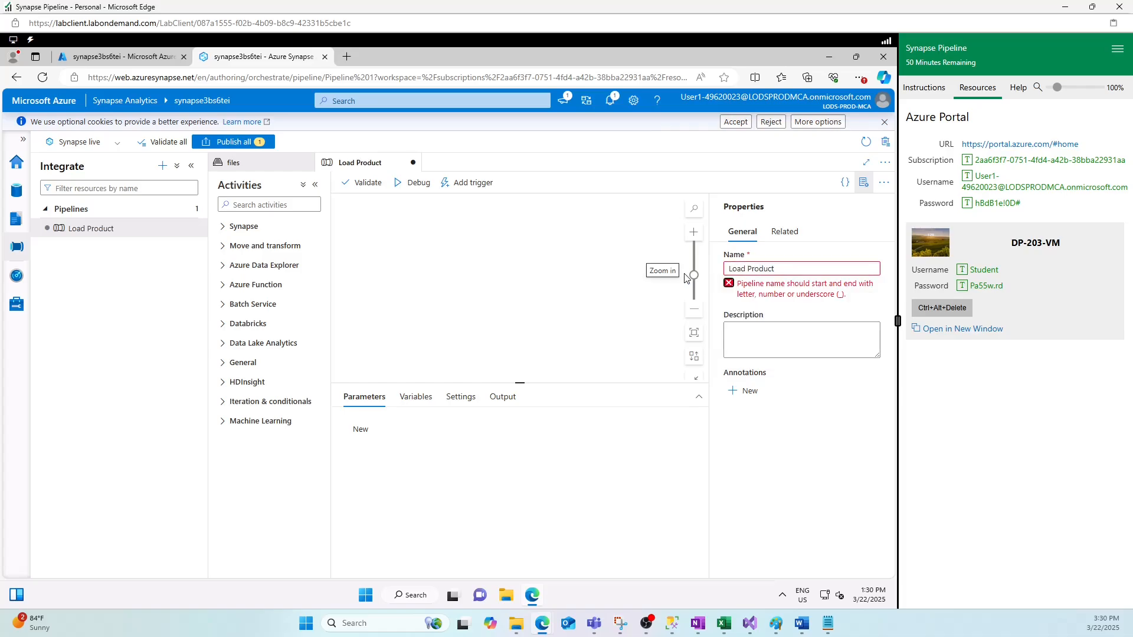
text(Data)
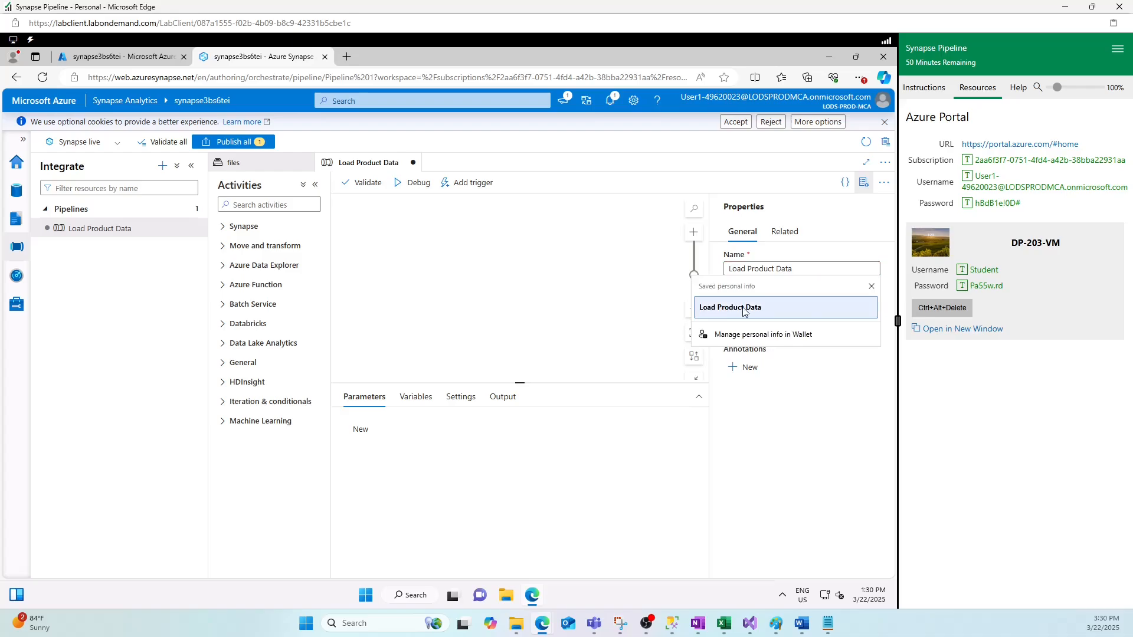
click(767, 307)
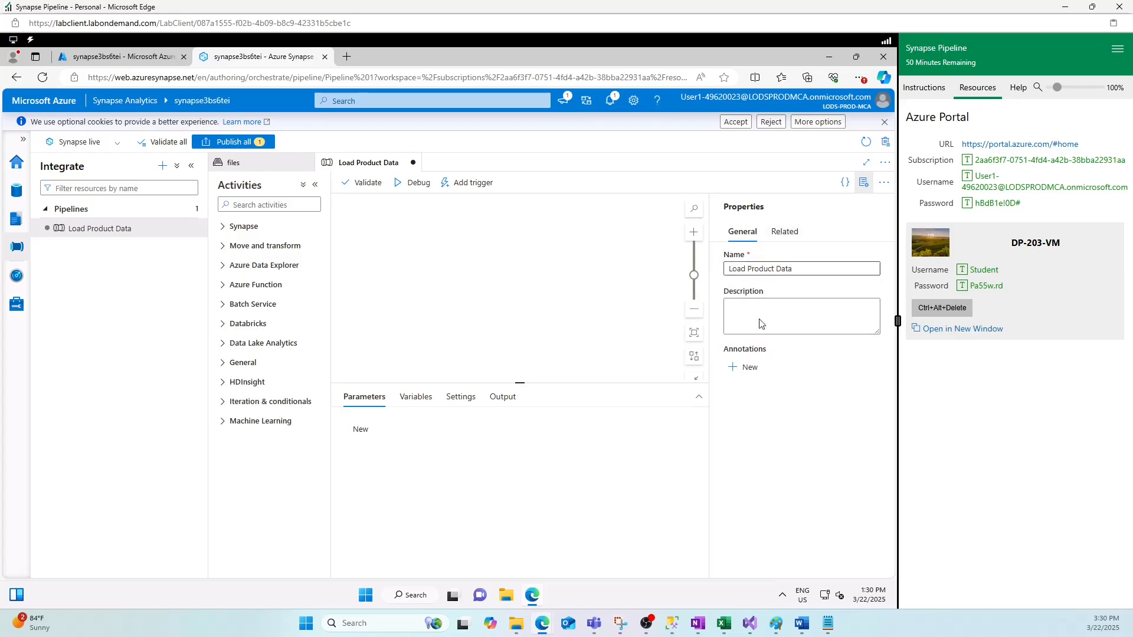
- Place a Data flow activity from Move and transform onto the pipeline canvas
click(864, 187)
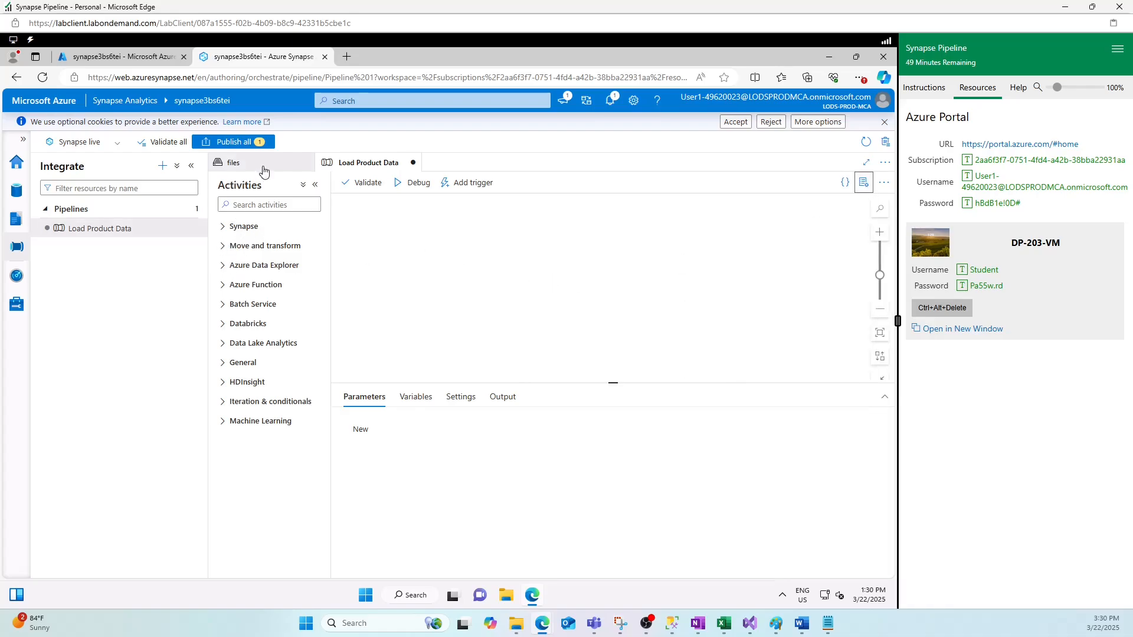
click(230, 268)
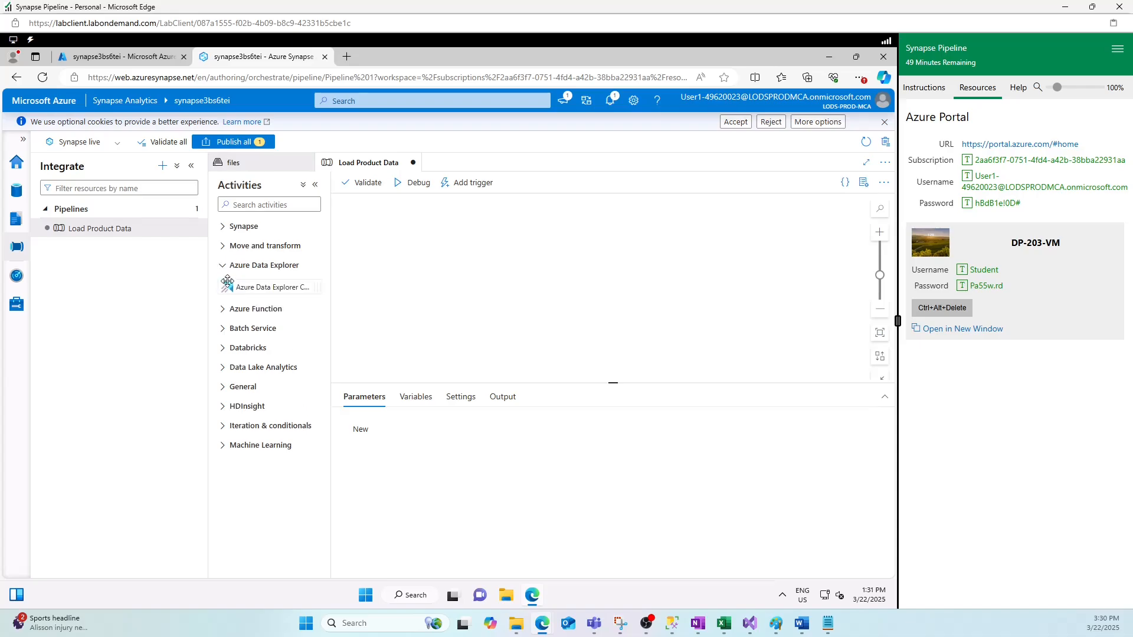
click(223, 246)
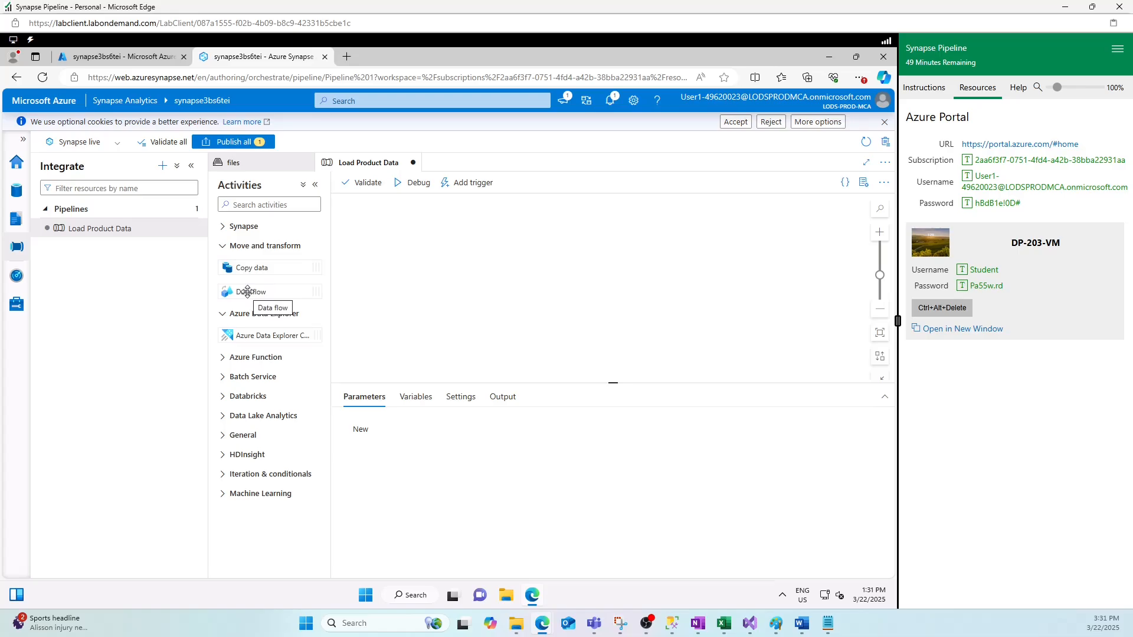
drag(247, 291, 432, 243)
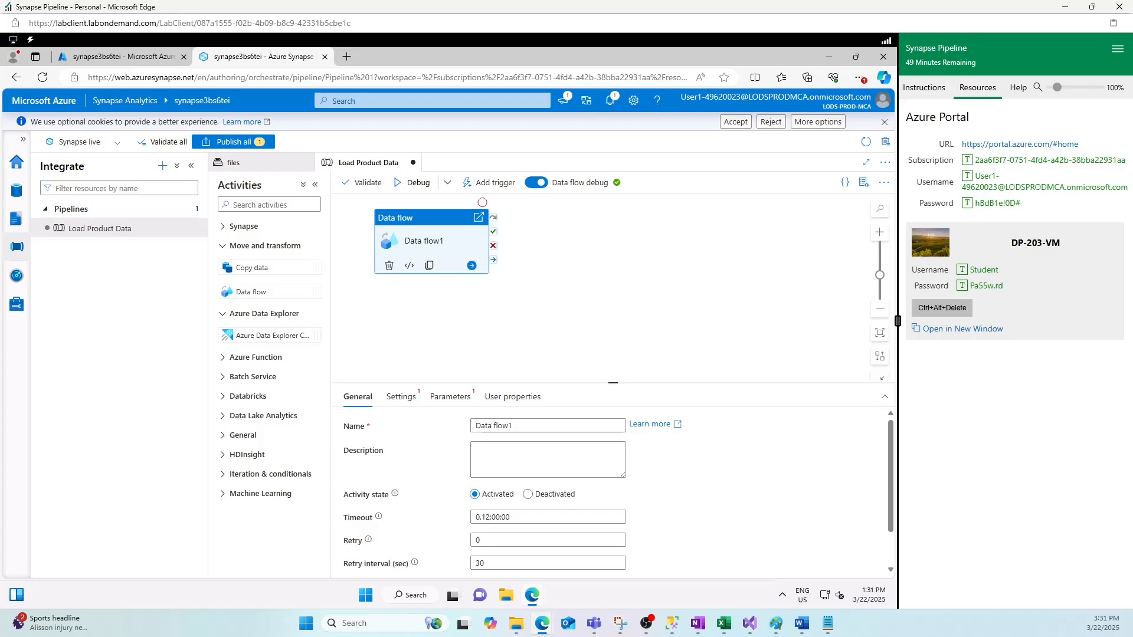
- Rename the Data flow1 activity to LoadProduct
drag(516, 425, 452, 428)
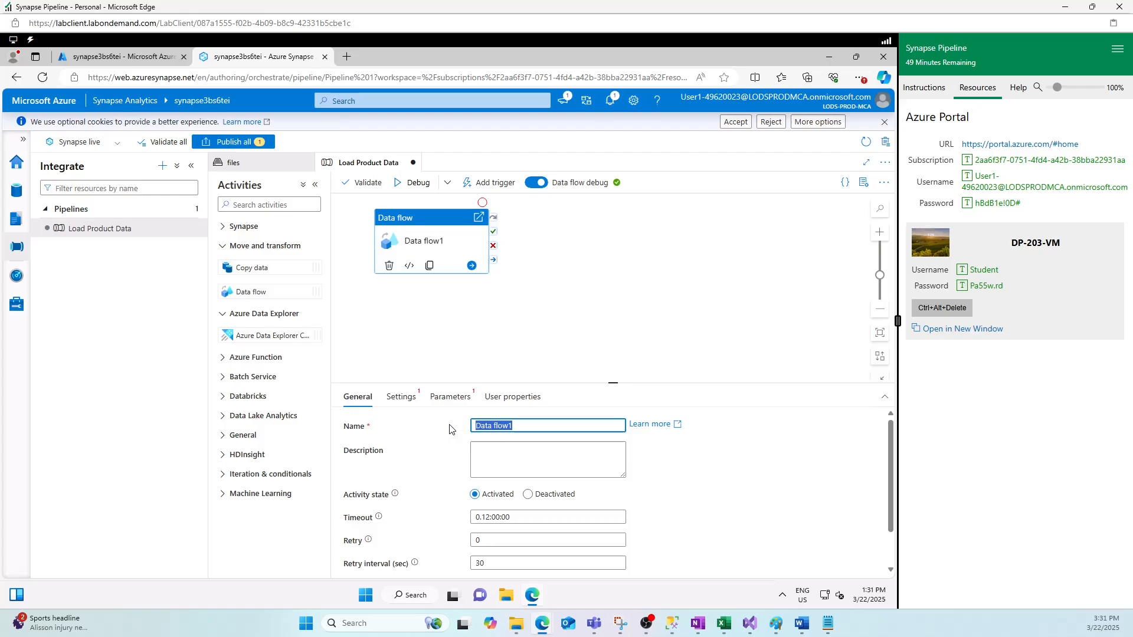
text(Lod)
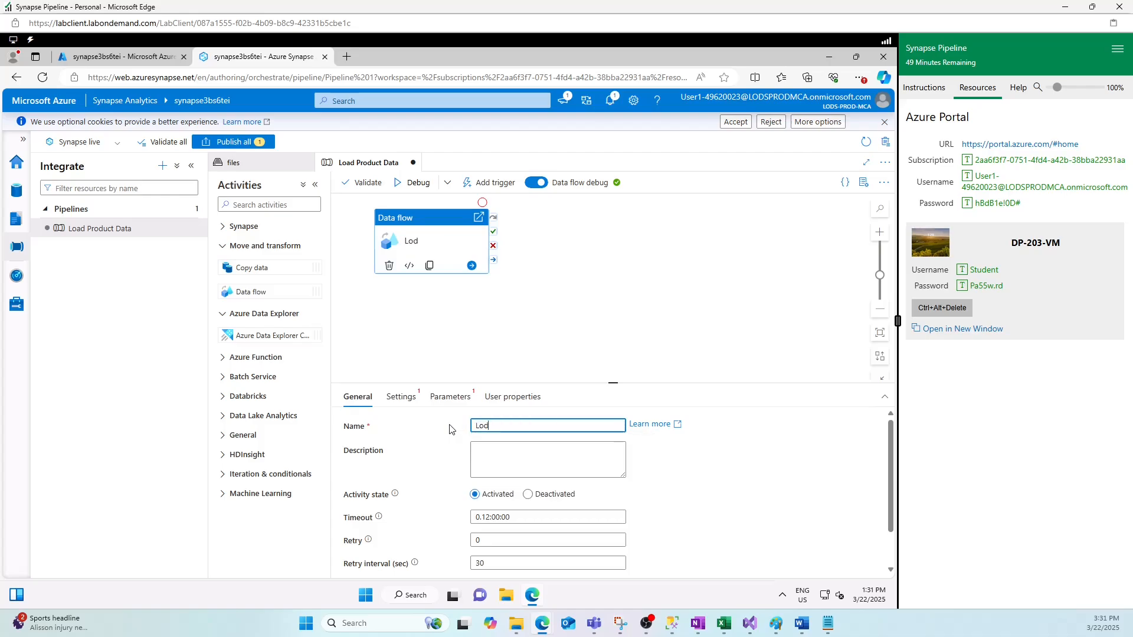
key(BackSpace)
text(adProduct)
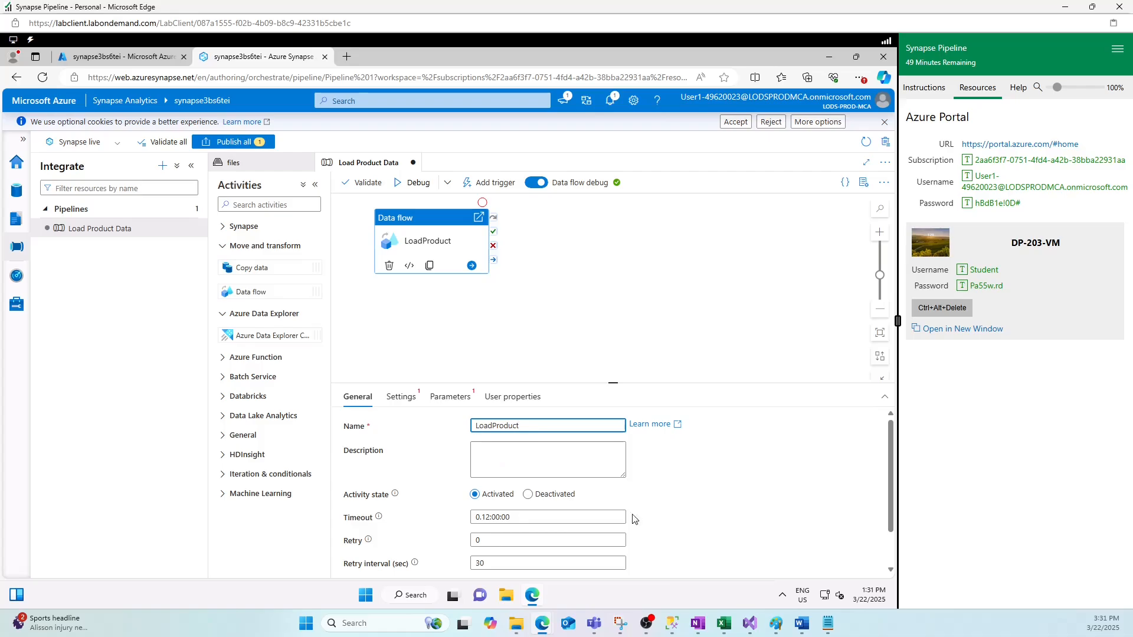
- In the activity's Settings, create a new data flow for it
scroll(702, 517, down, 1)
click(400, 397)
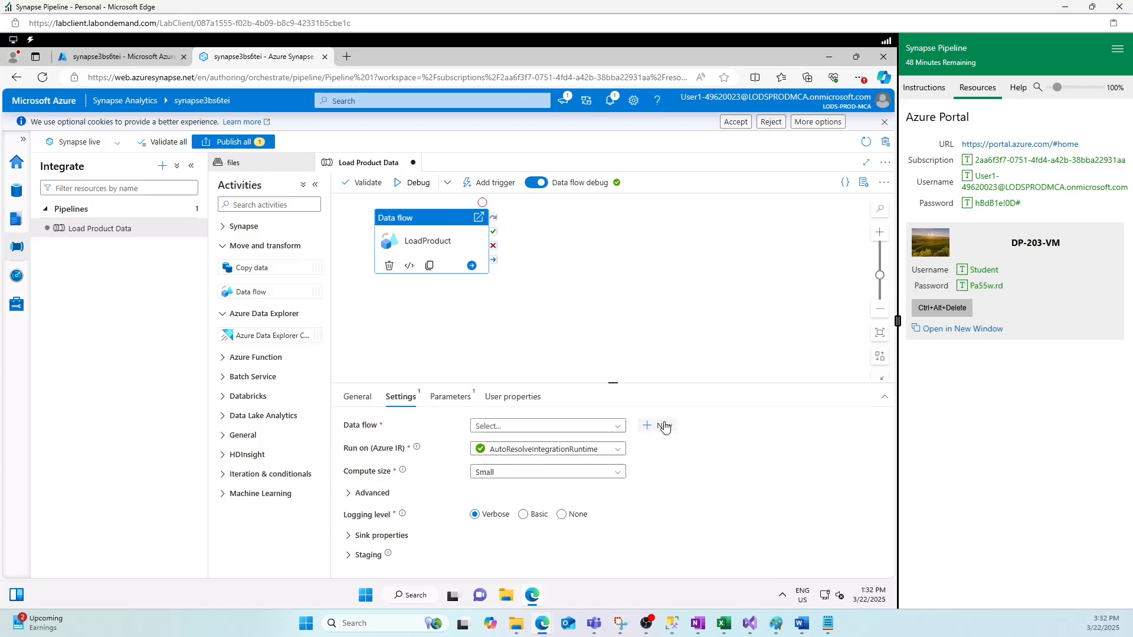
click(563, 427)
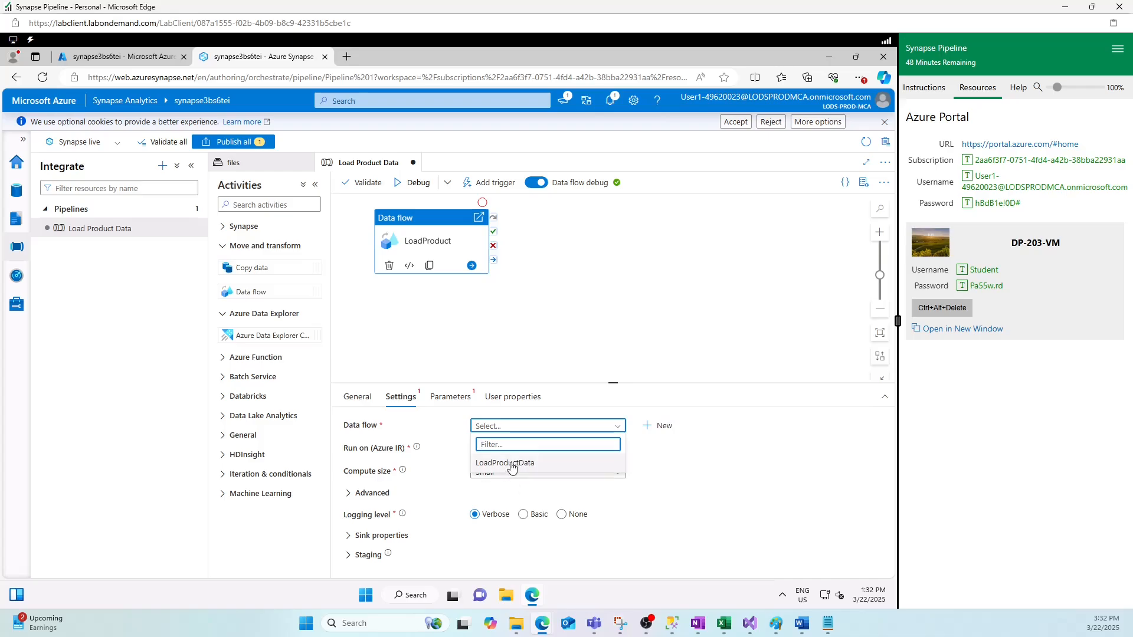
click(661, 426)
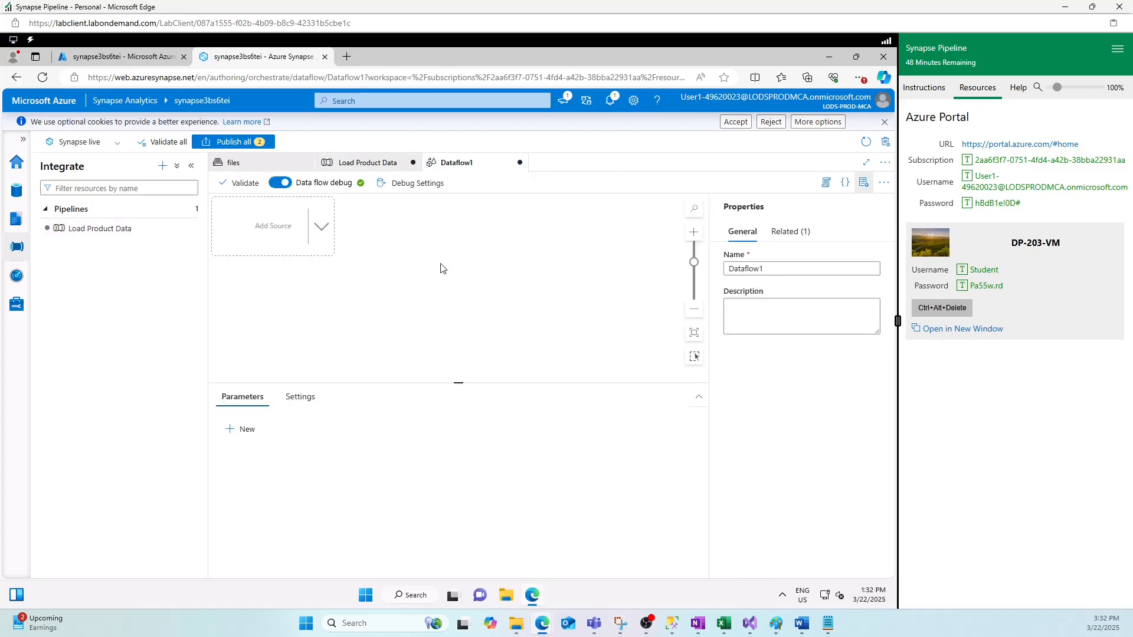
- Rename Dataflow1 to LoadProcuctData, then reopen it from the pipeline's LoadProduct activity
click(748, 269)
double_click(748, 268)
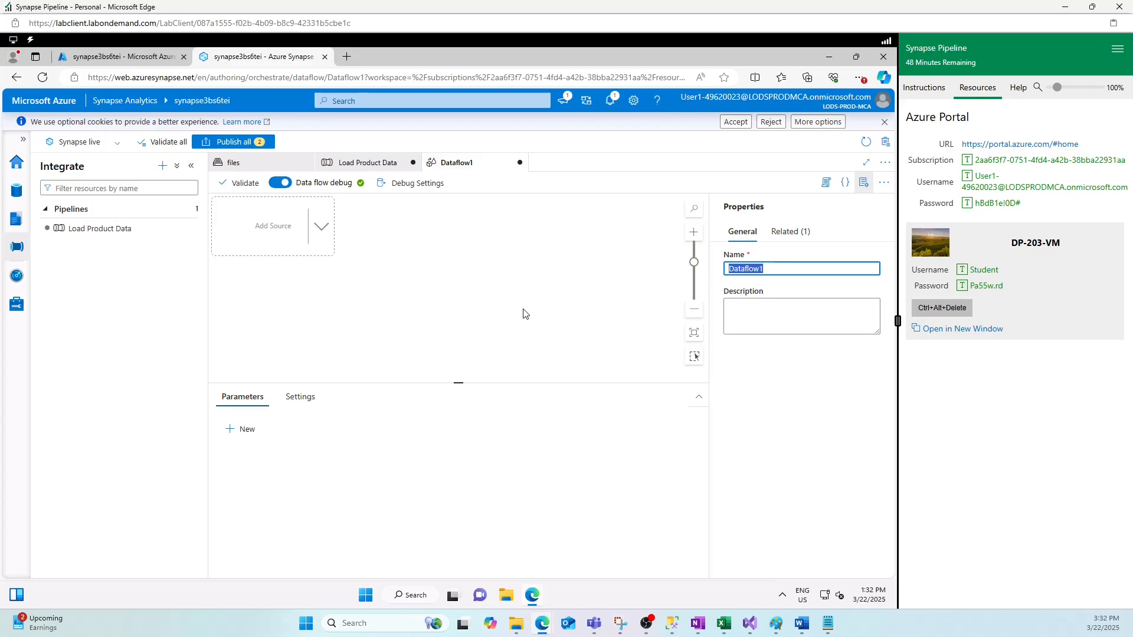
text(Load)
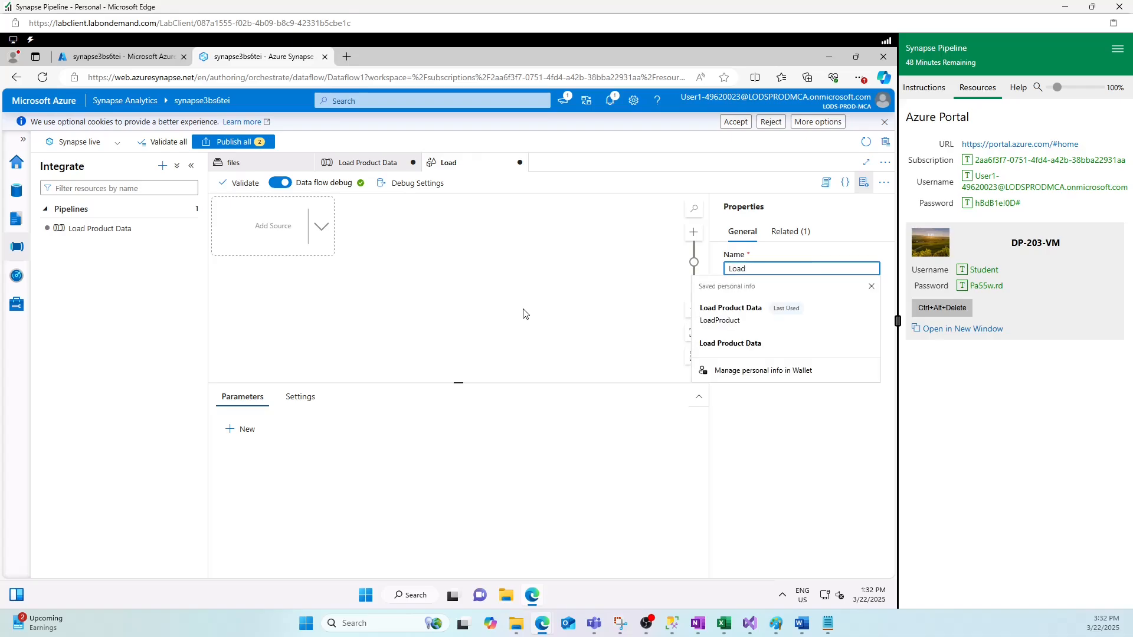
text(ProcuctData)
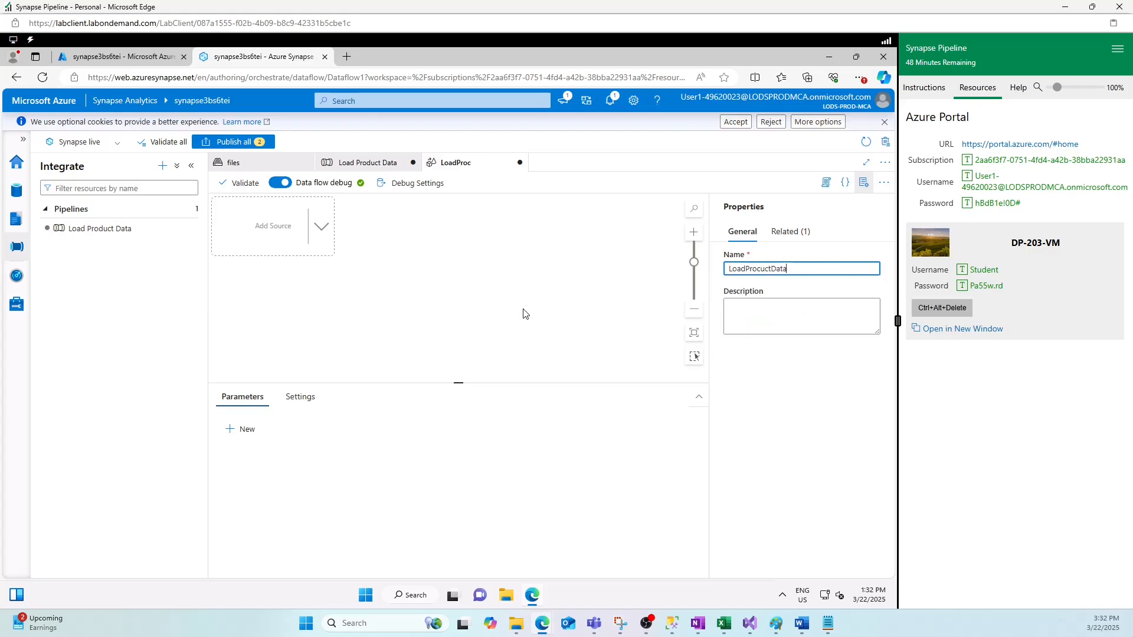
click(456, 299)
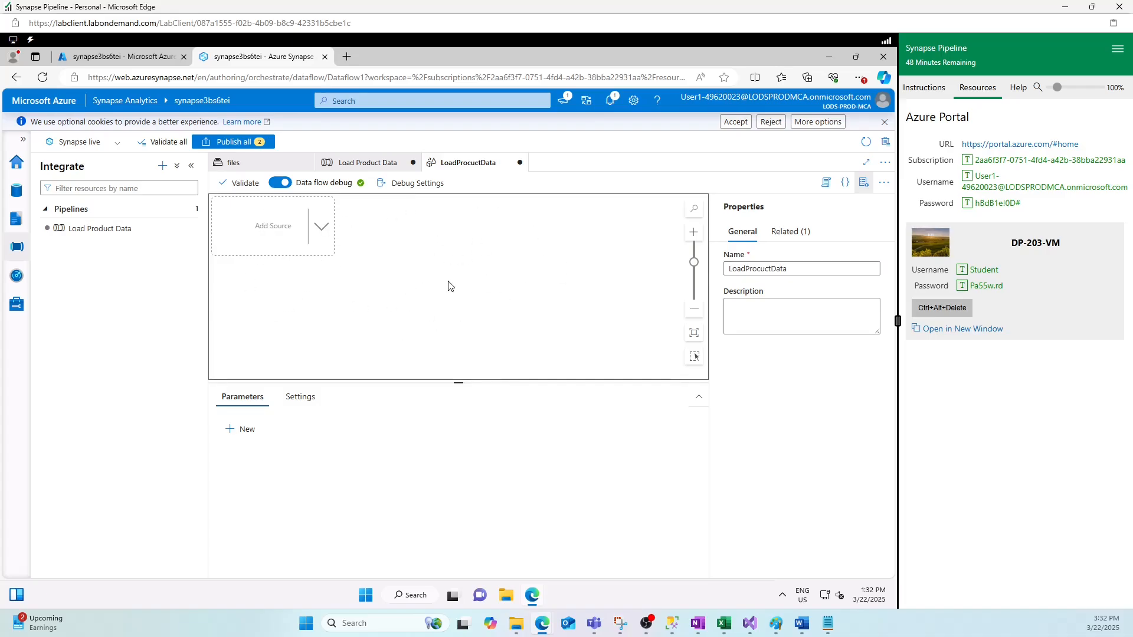
click(368, 163)
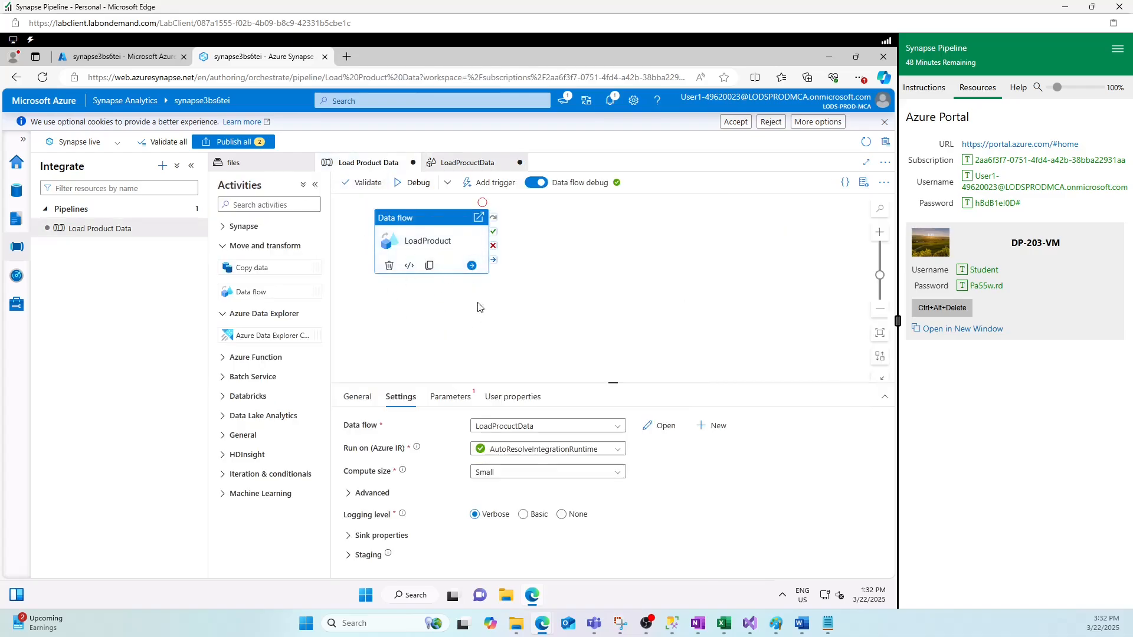
double_click(433, 250)
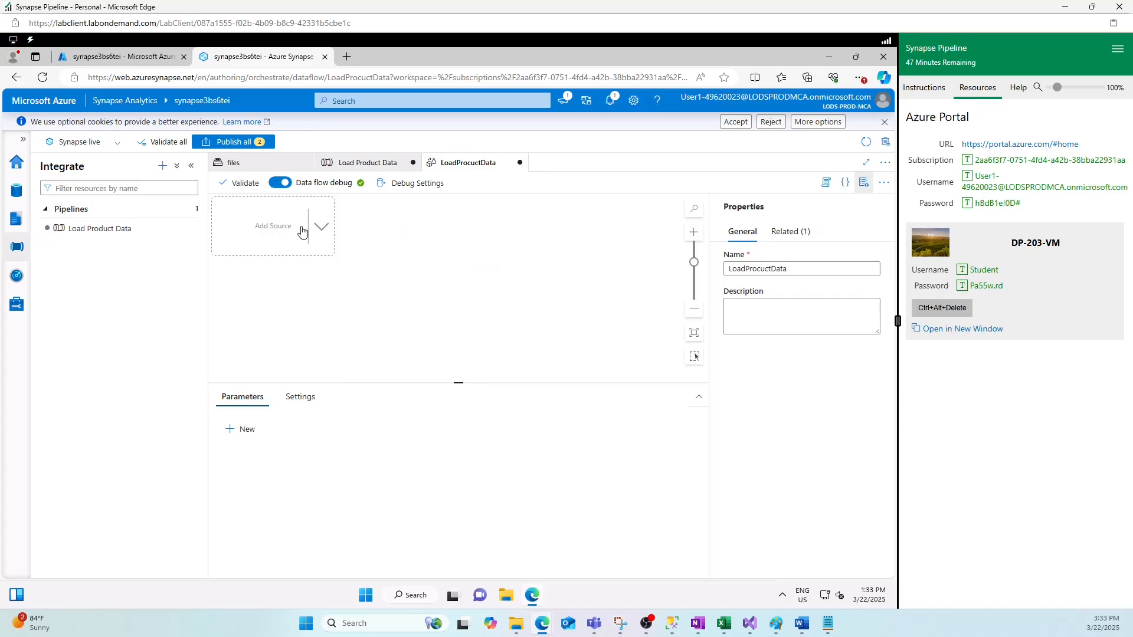
- Add a source to LoadProcuctData and begin renaming its output stream from source1
click(267, 232)
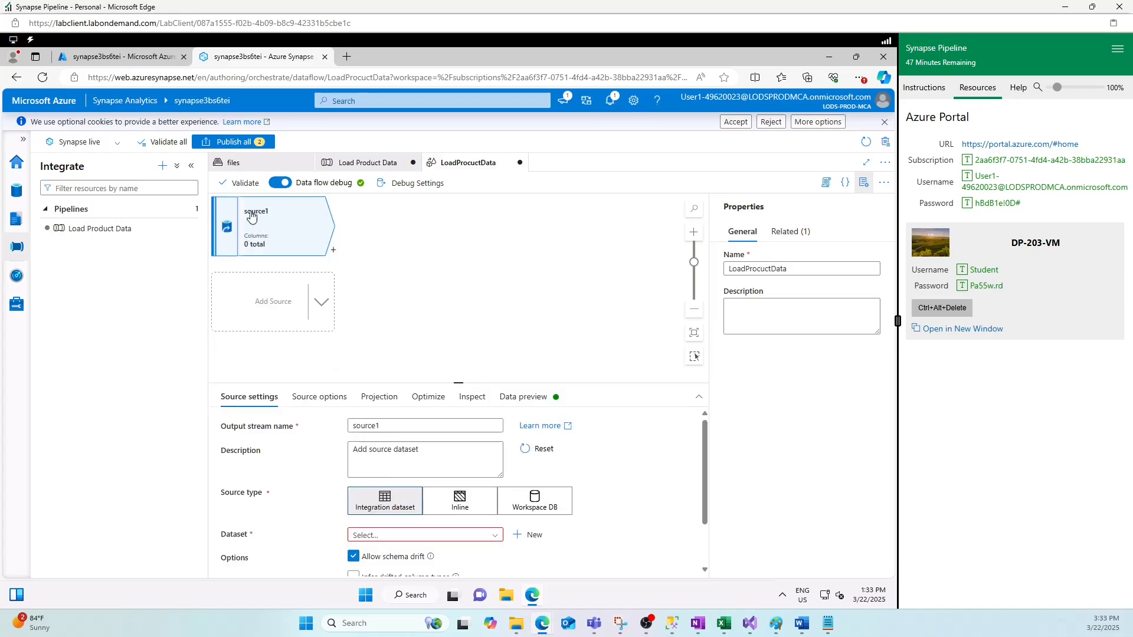
click(358, 426)
double_click(358, 426)
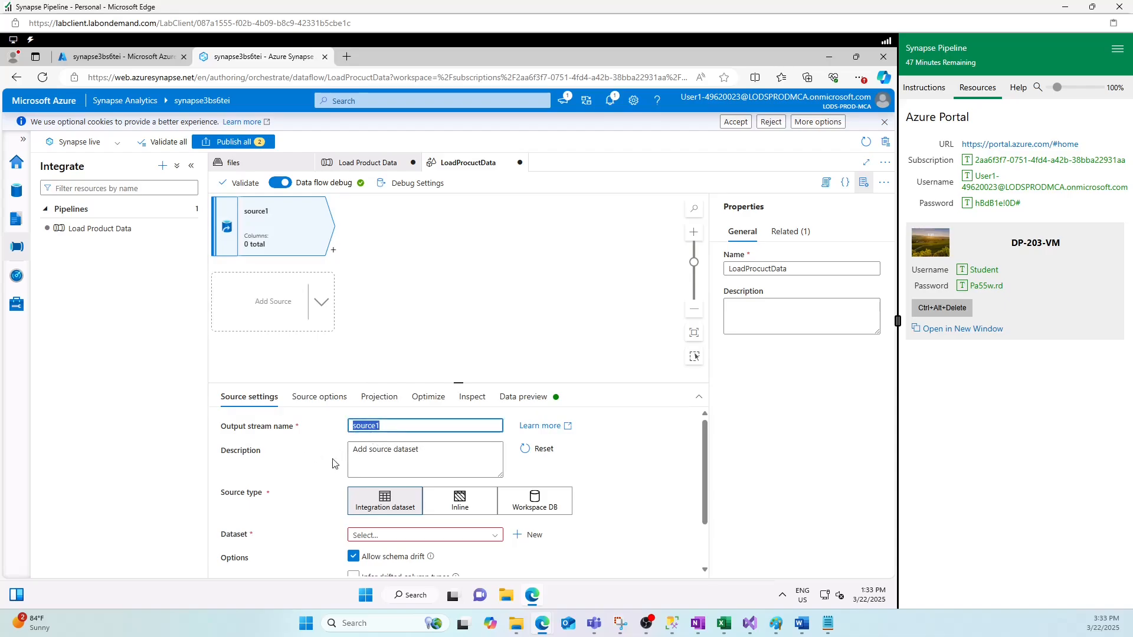
text(C)
text(P)
scroll(647, 493, down, 1)
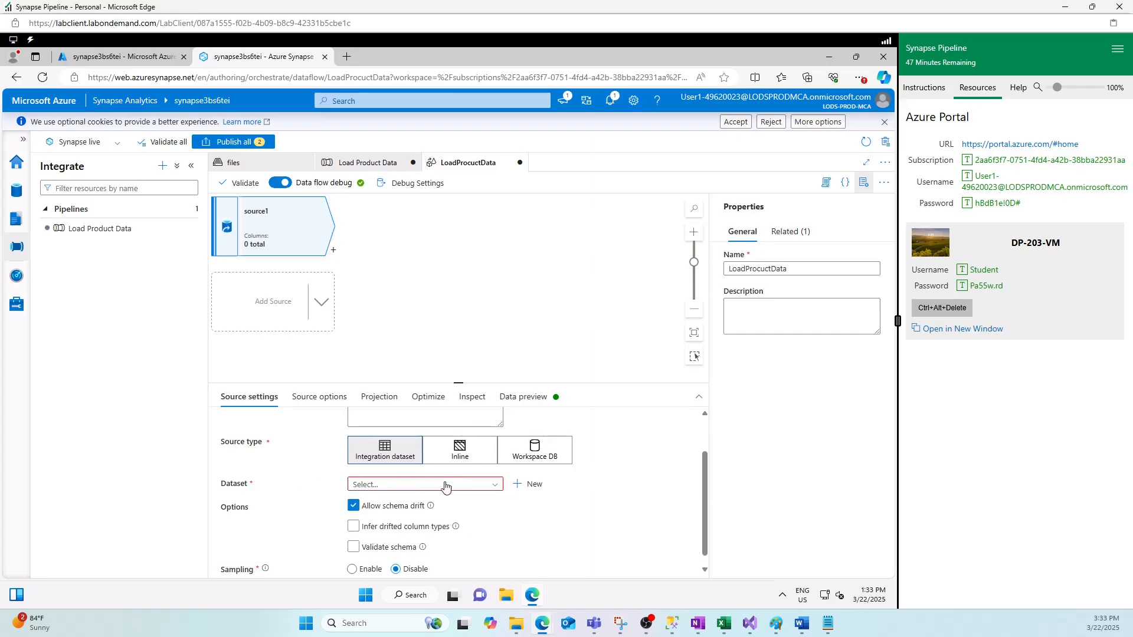
- Define a new ADLS Gen2 DelimitedText dataset MyProductCSV on WorkspaceDefaultStorage
click(528, 486)
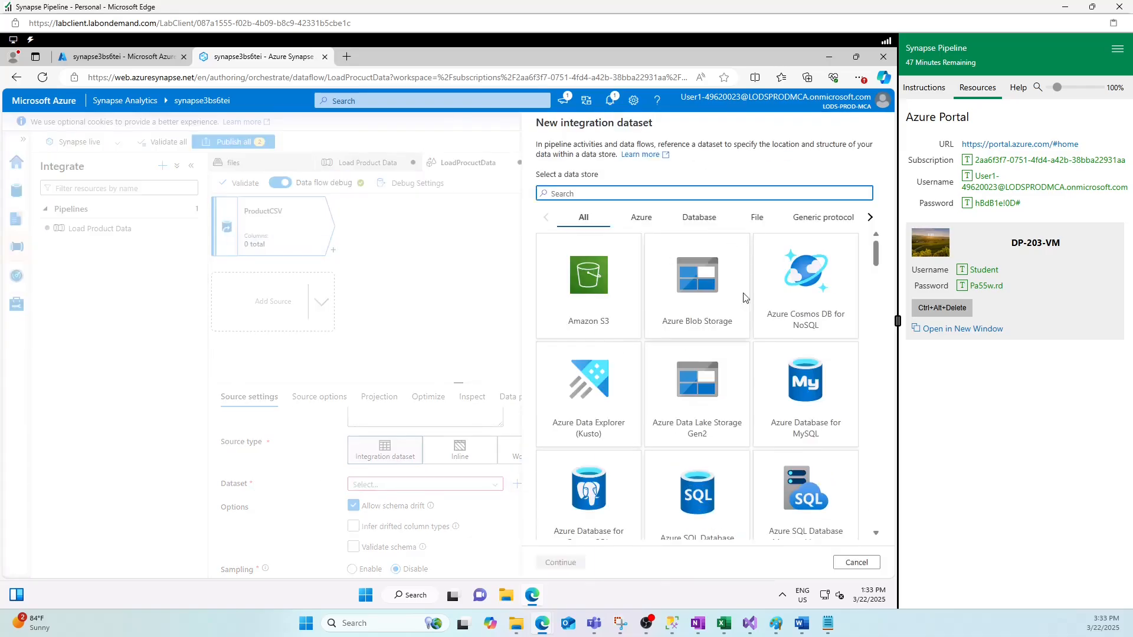
click(687, 395)
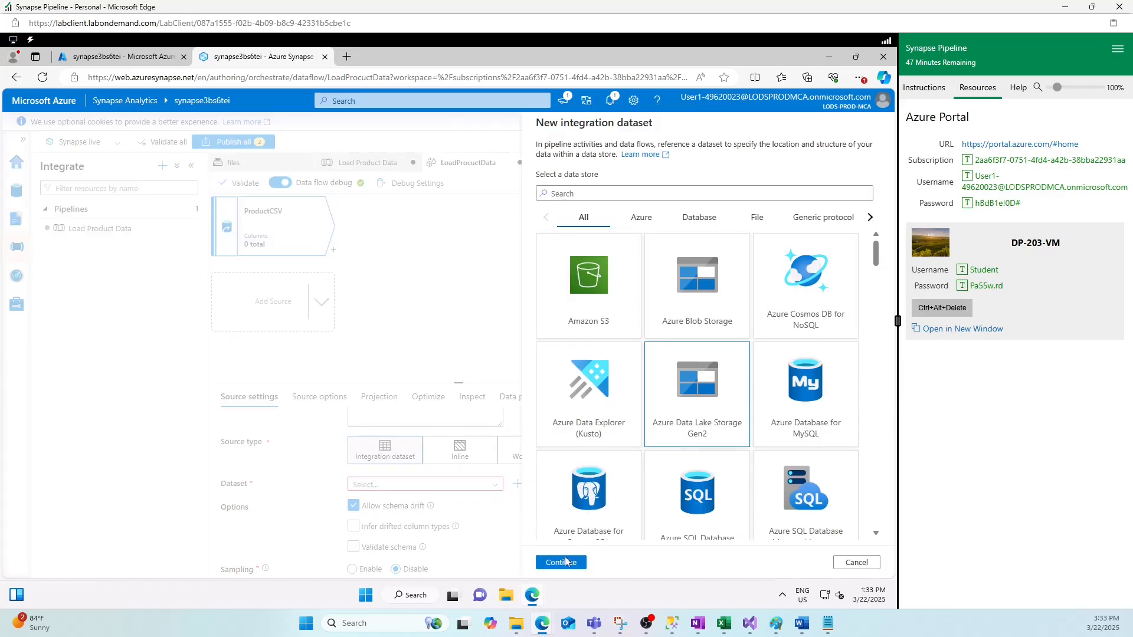
click(561, 562)
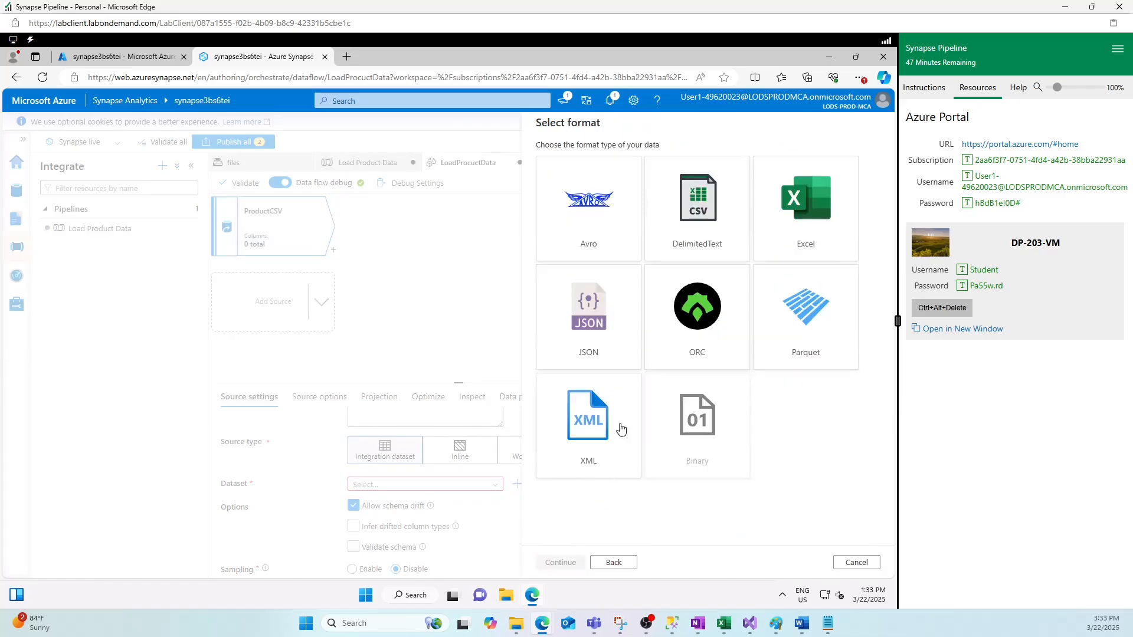
click(696, 214)
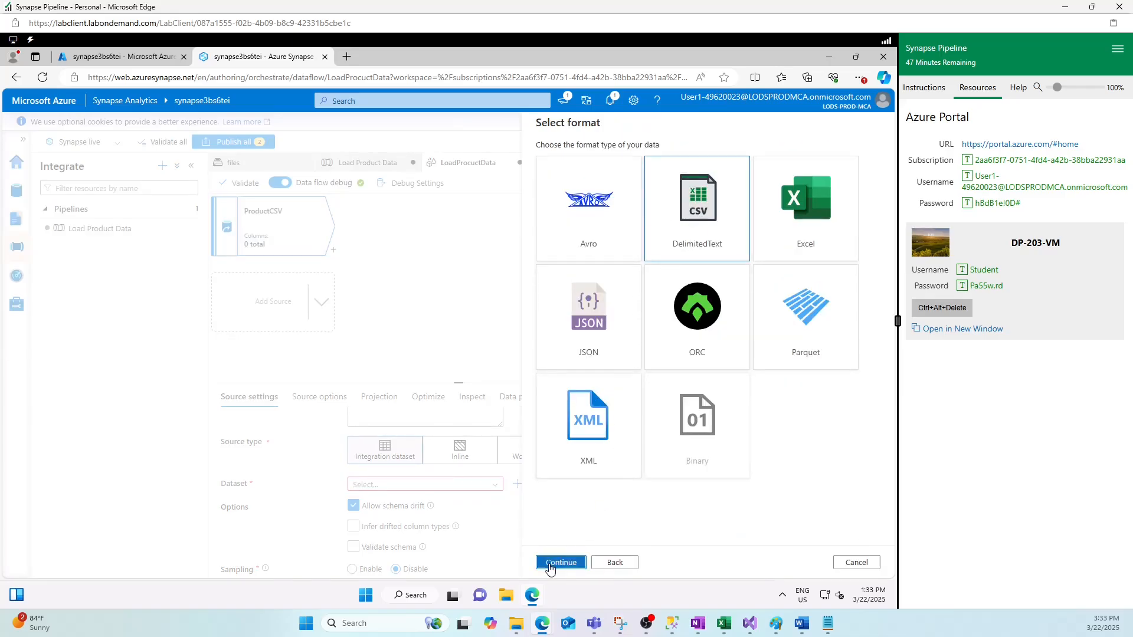
click(560, 563)
drag(598, 159, 514, 160)
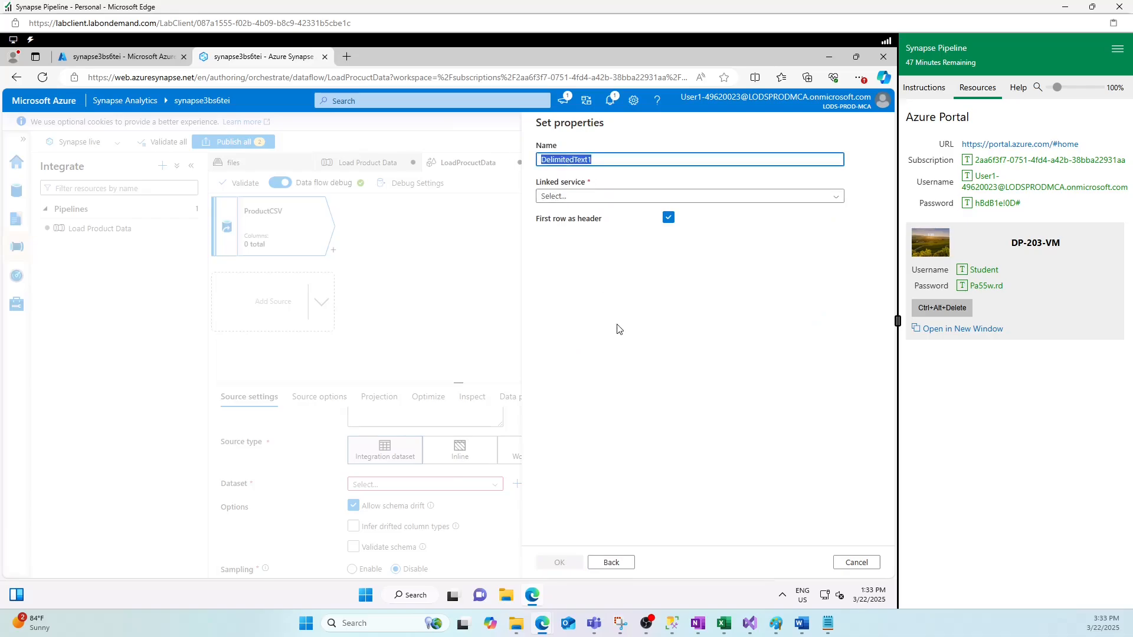
text(MyProductCSV)
click(595, 199)
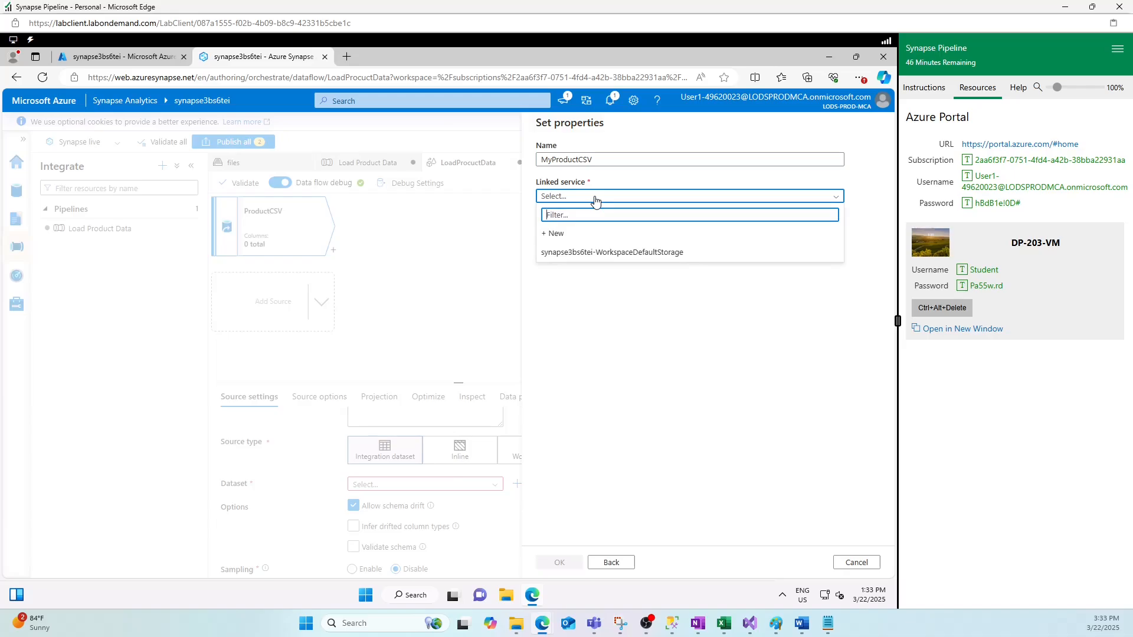
click(600, 258)
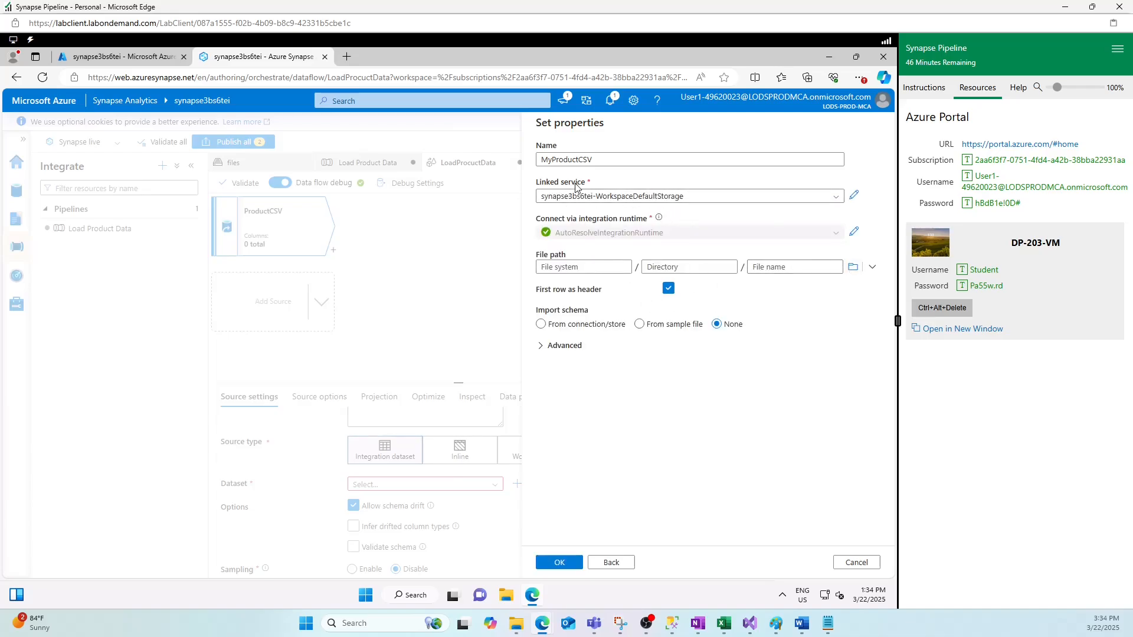
- Set MyProductCSV's file path to files/data/Product.csv and finish creating the dataset
click(853, 266)
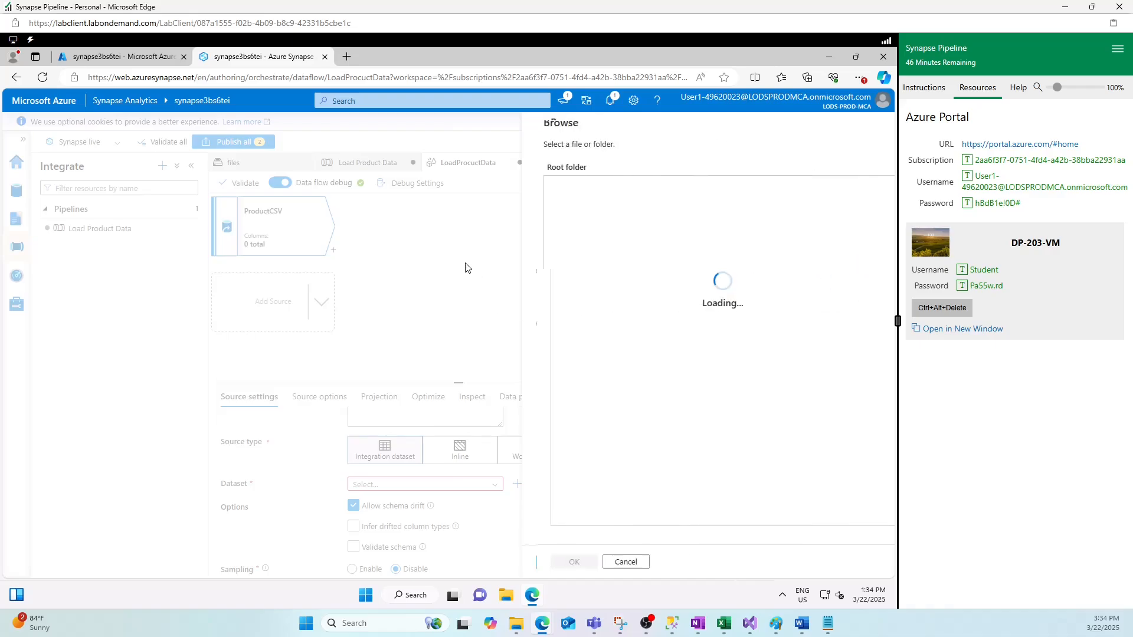
click(558, 188)
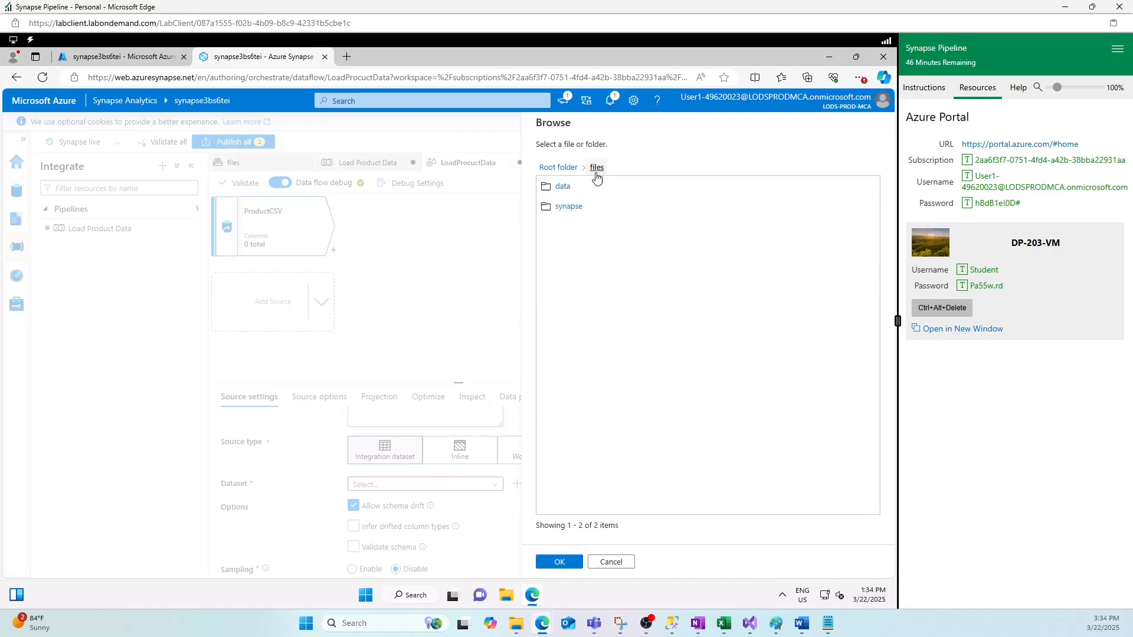
click(567, 187)
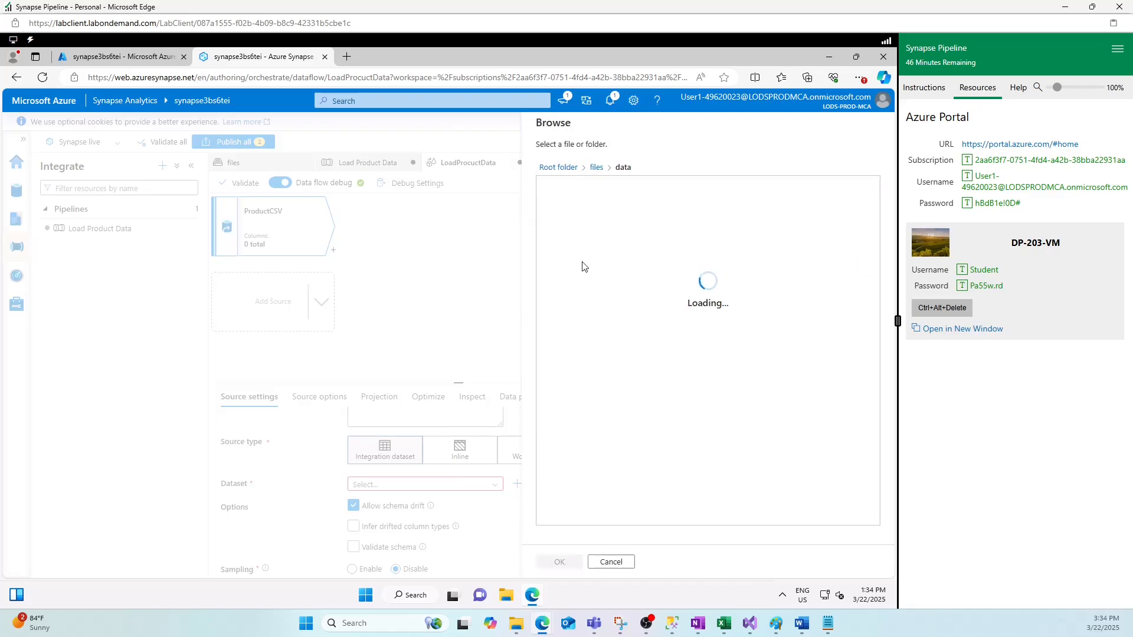
click(564, 188)
click(558, 561)
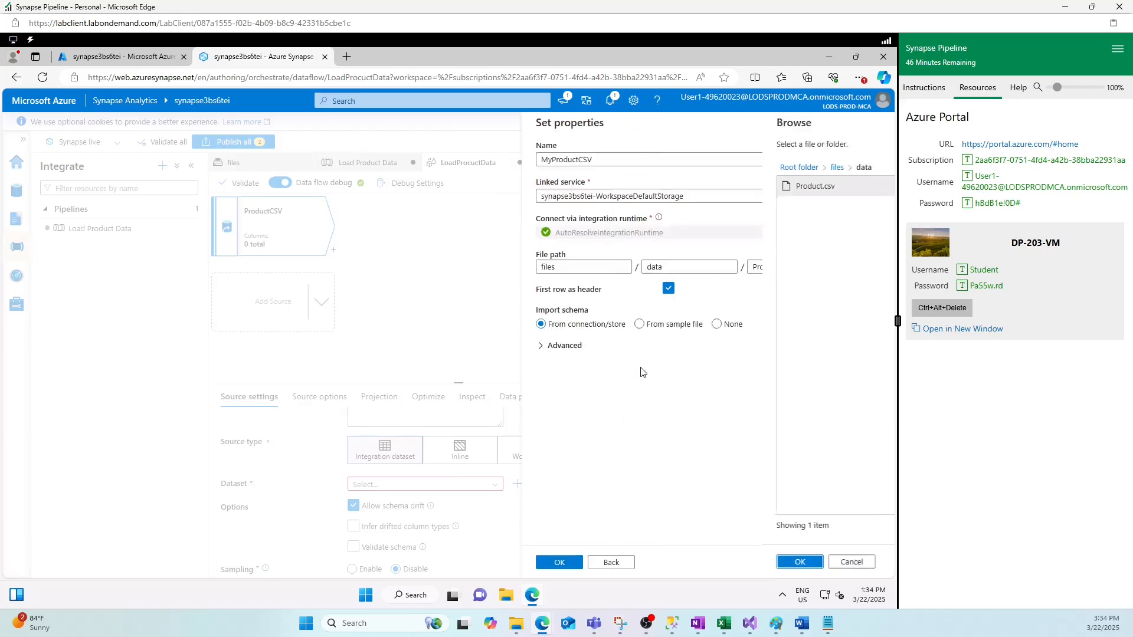
click(559, 562)
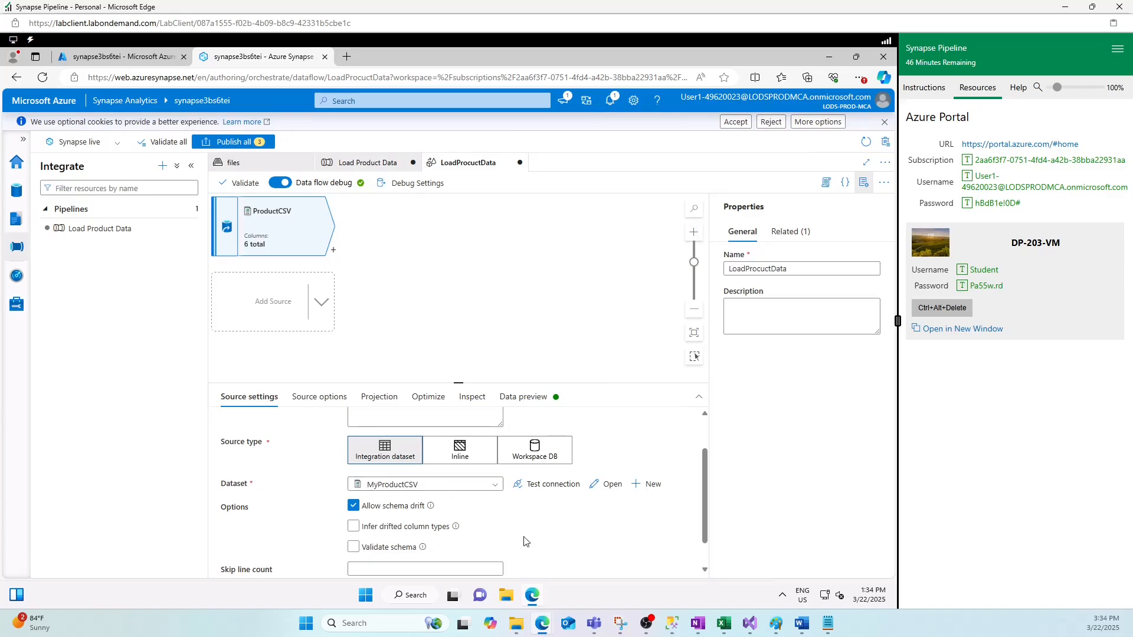
- In the ProductCSV projection, type ListPrice as decimal and Discontinued as boolean
scroll(526, 542, down, 1)
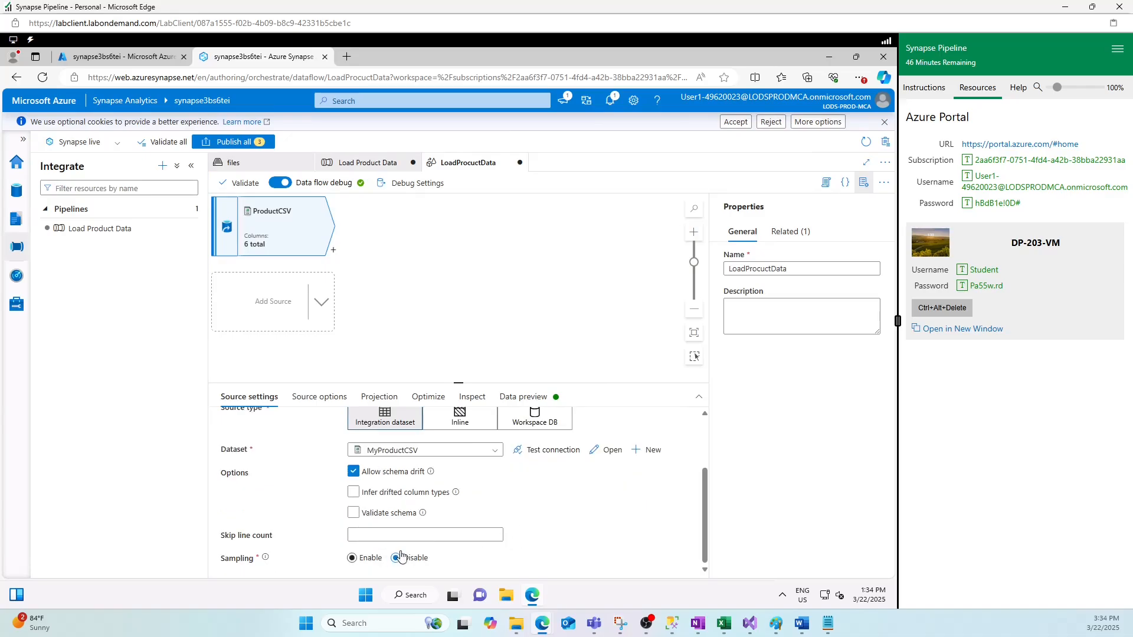
click(311, 399)
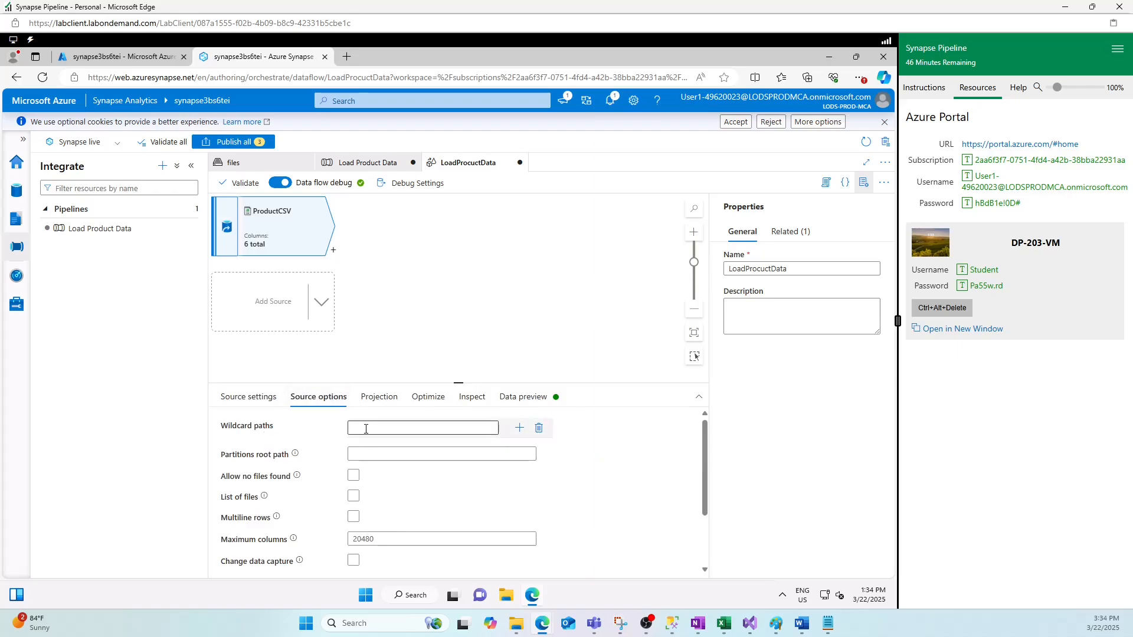
click(366, 429)
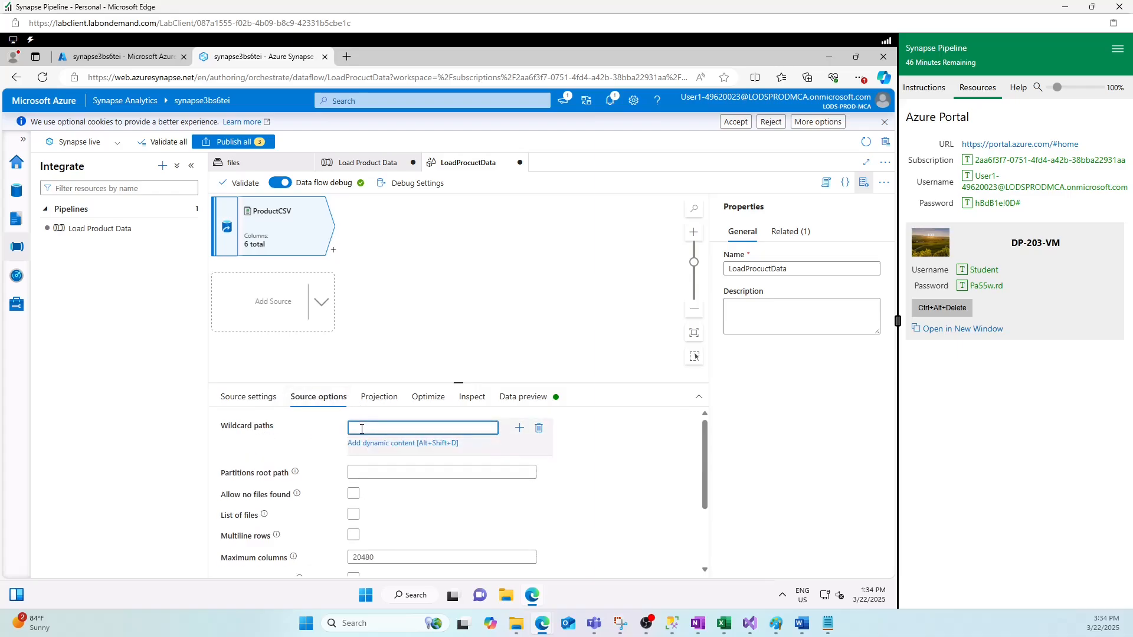
click(377, 397)
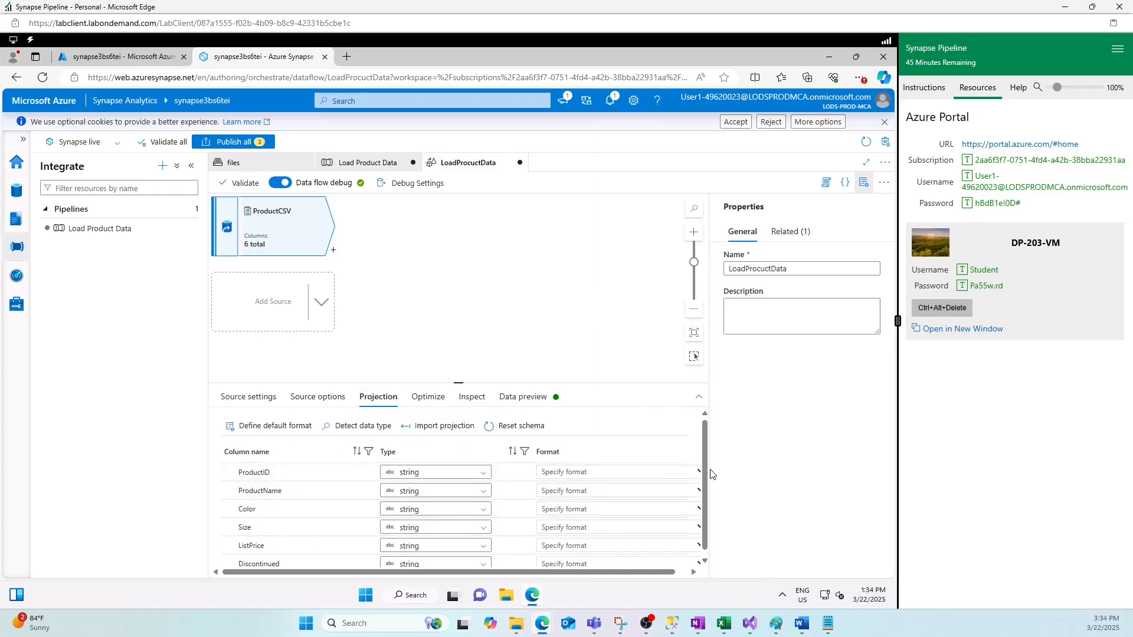
scroll(354, 475, down, 1)
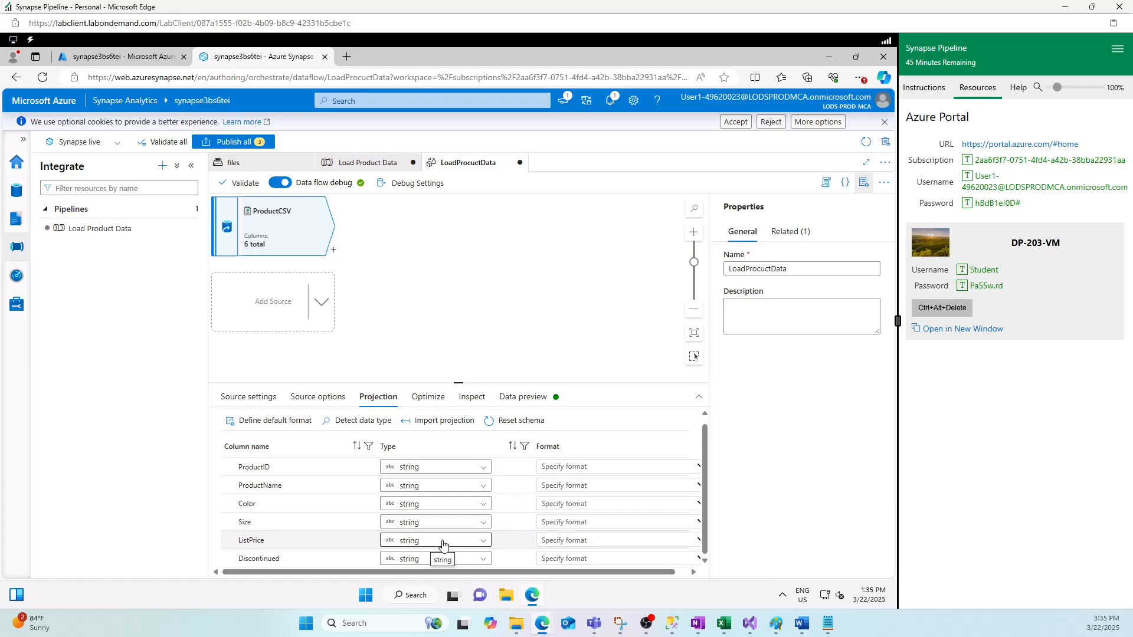
click(417, 546)
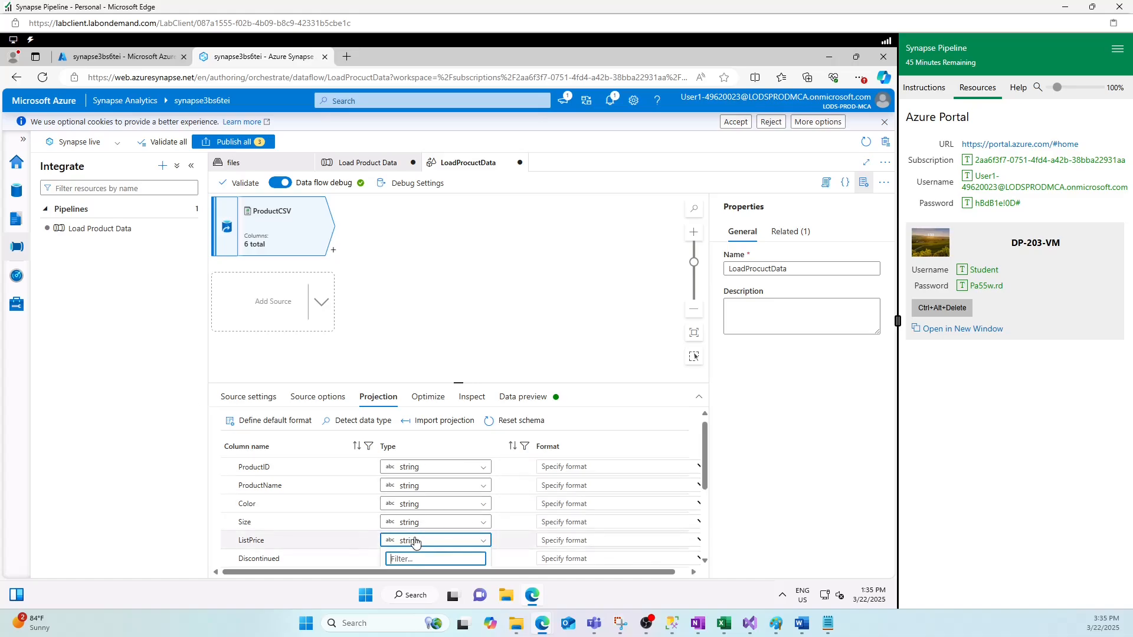
text(decimal)
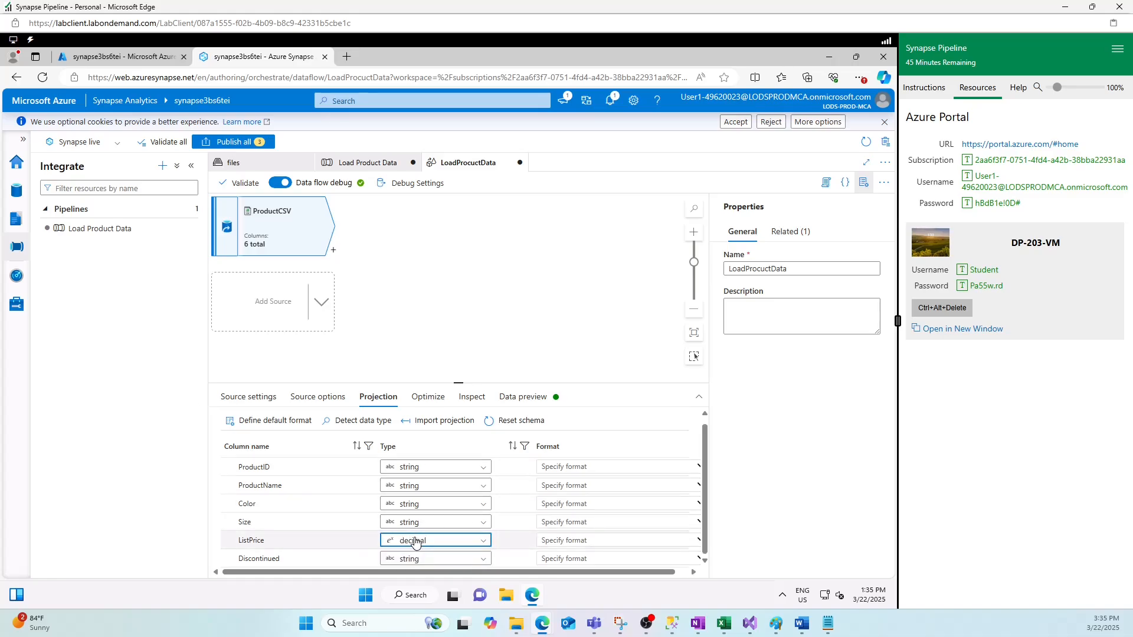
key(Return)
click(427, 559)
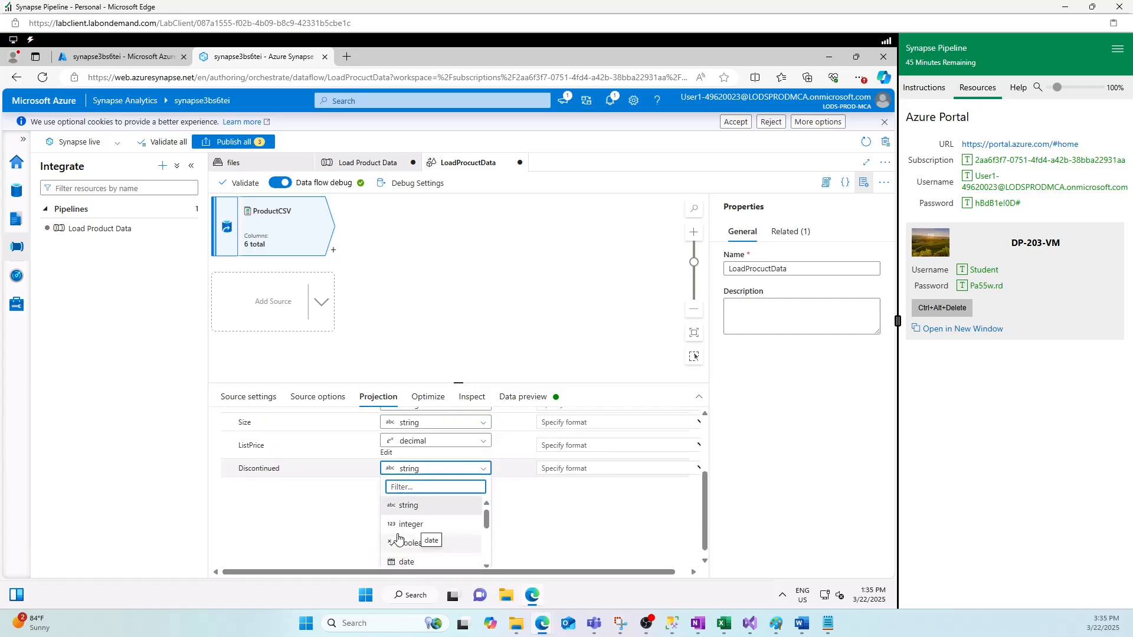
click(405, 542)
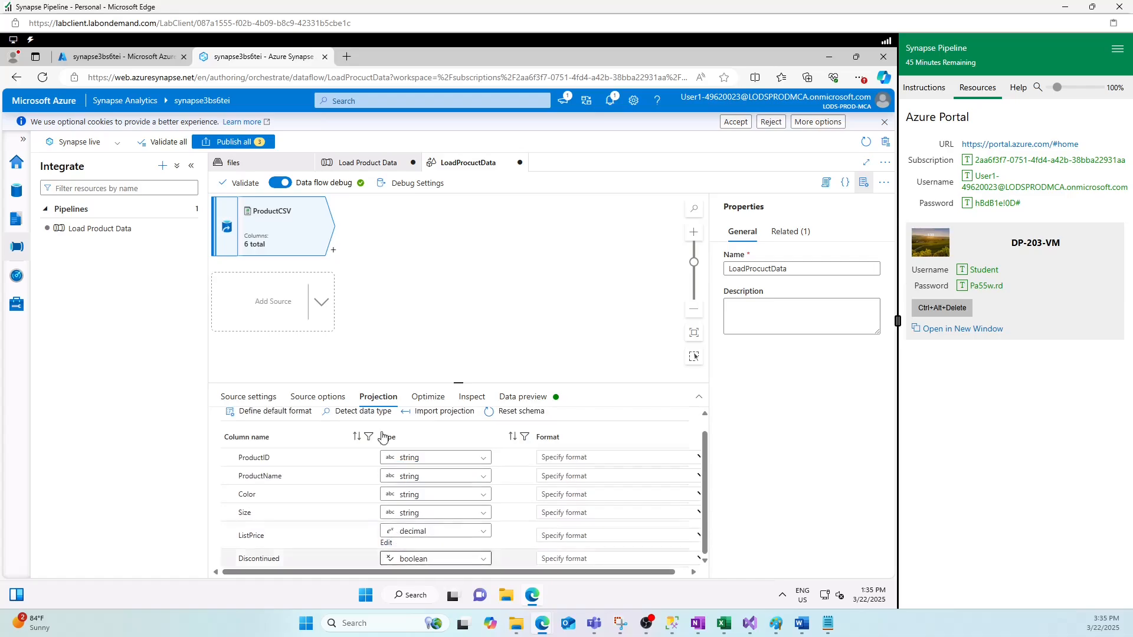
click(445, 328)
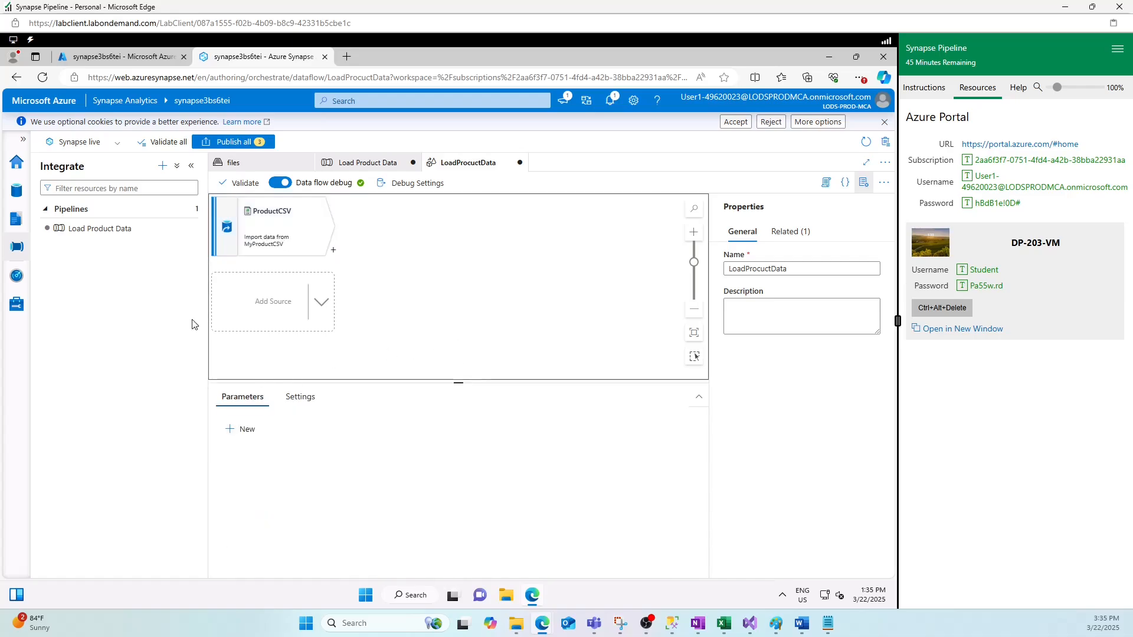
- Select ProductCSV and add a new source, source1, beneath it on the data flow canvas
click(282, 235)
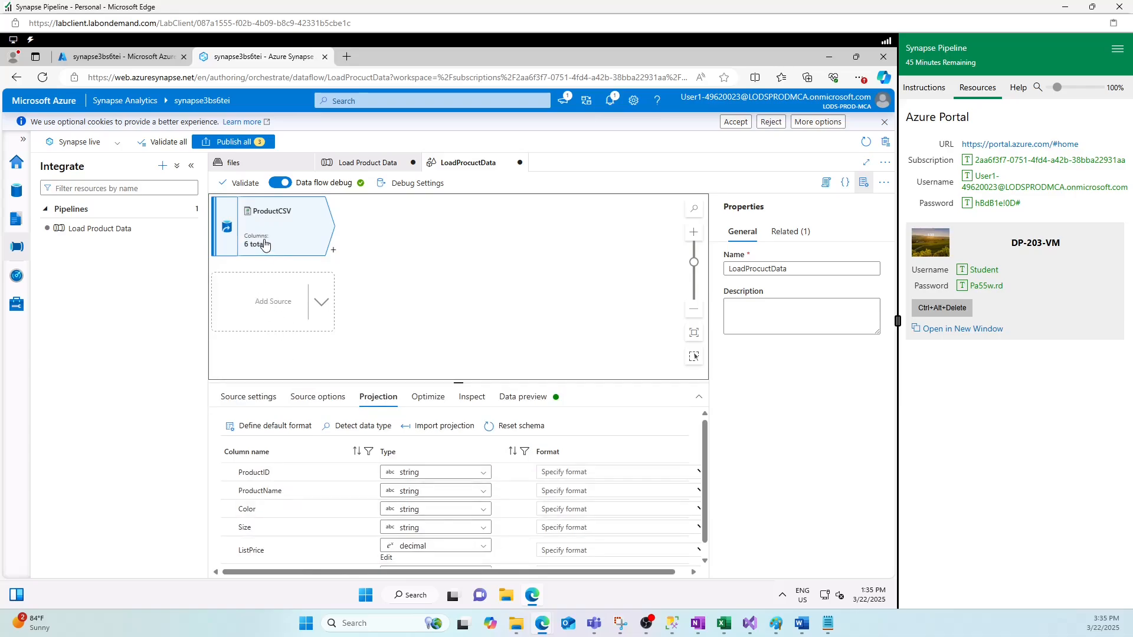
click(264, 308)
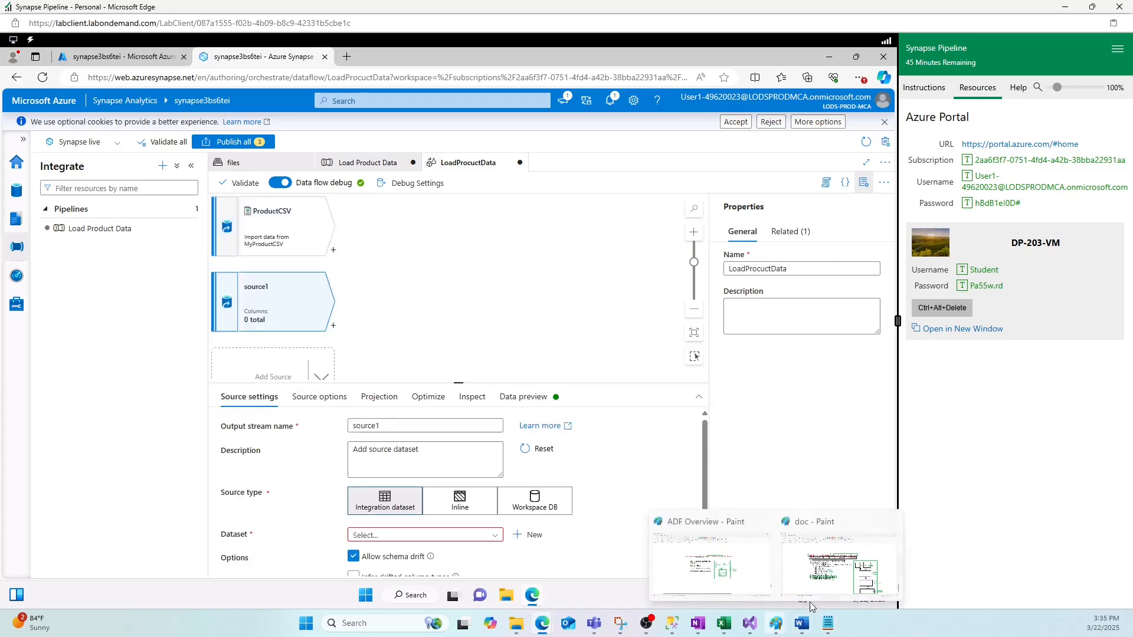
click(814, 566)
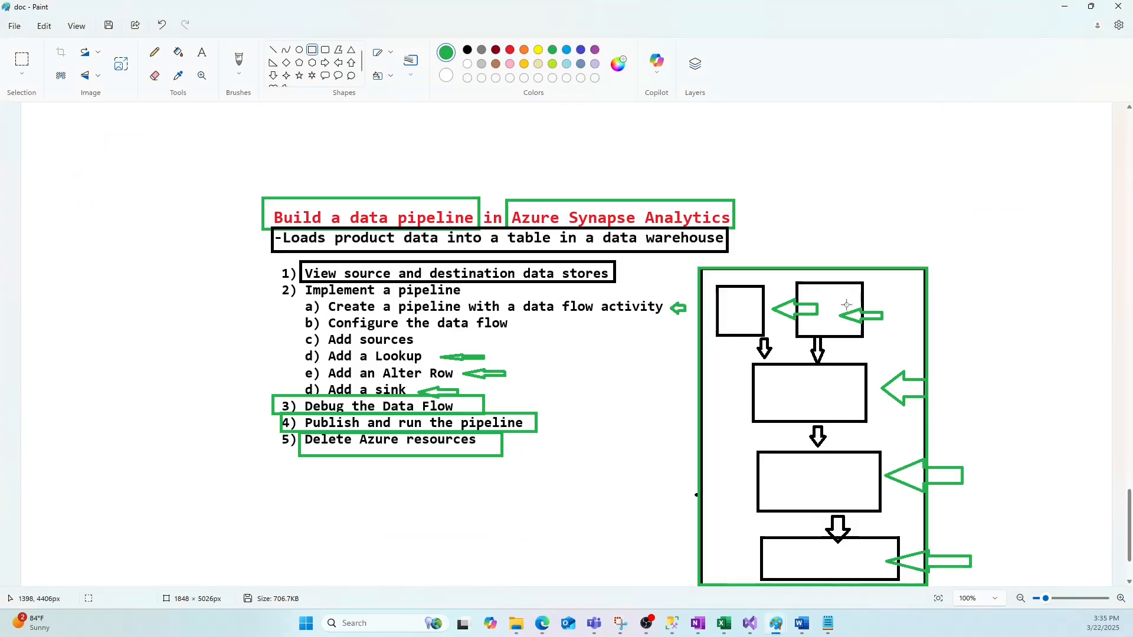
- After checking the pipeline outline, minimize Paint to return to the Synapse data flow
click(1066, 7)
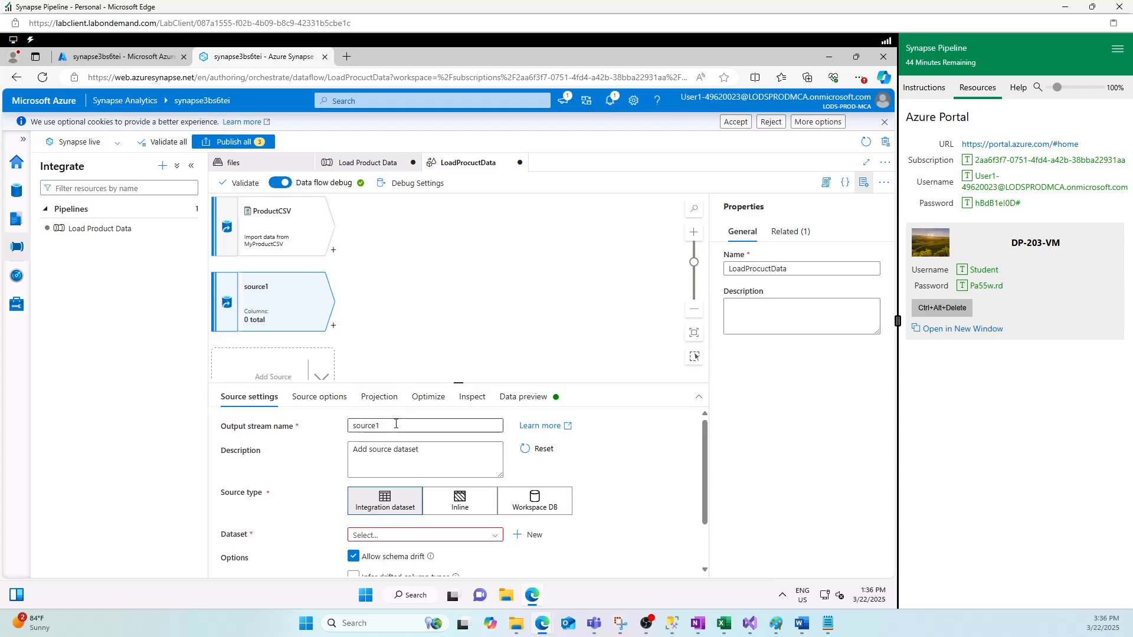
- Rename the source to DImProcudt and start a new Azure Synapse Analytics dataset for it
drag(481, 426, 333, 428)
text(DImPr)
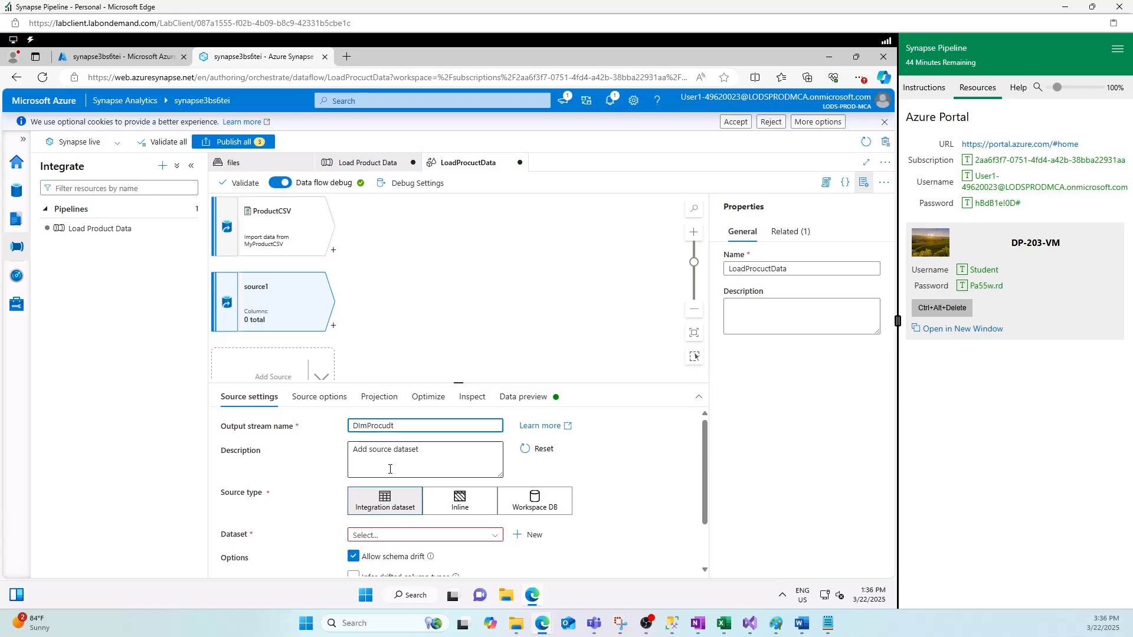
text(ocudt)
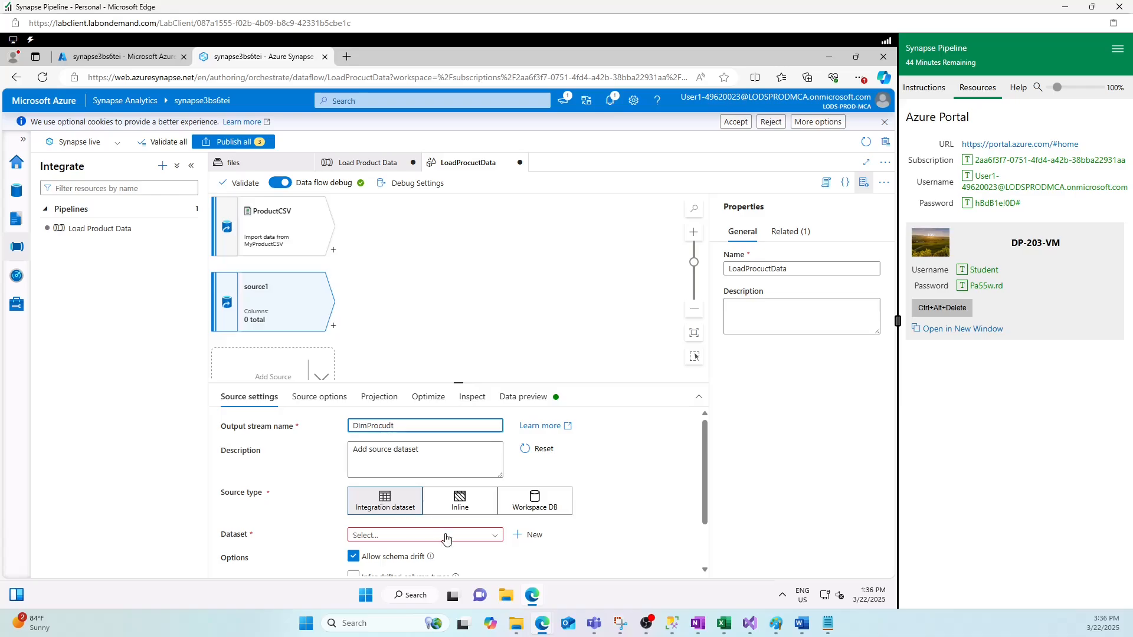
click(529, 535)
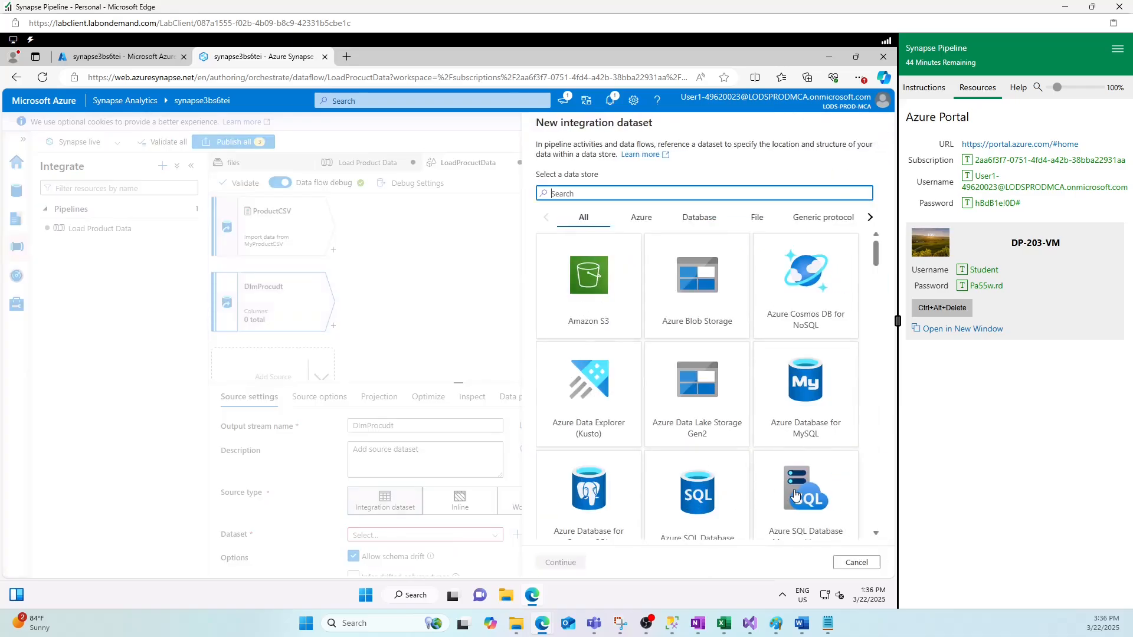
scroll(679, 507, down, 4)
click(599, 372)
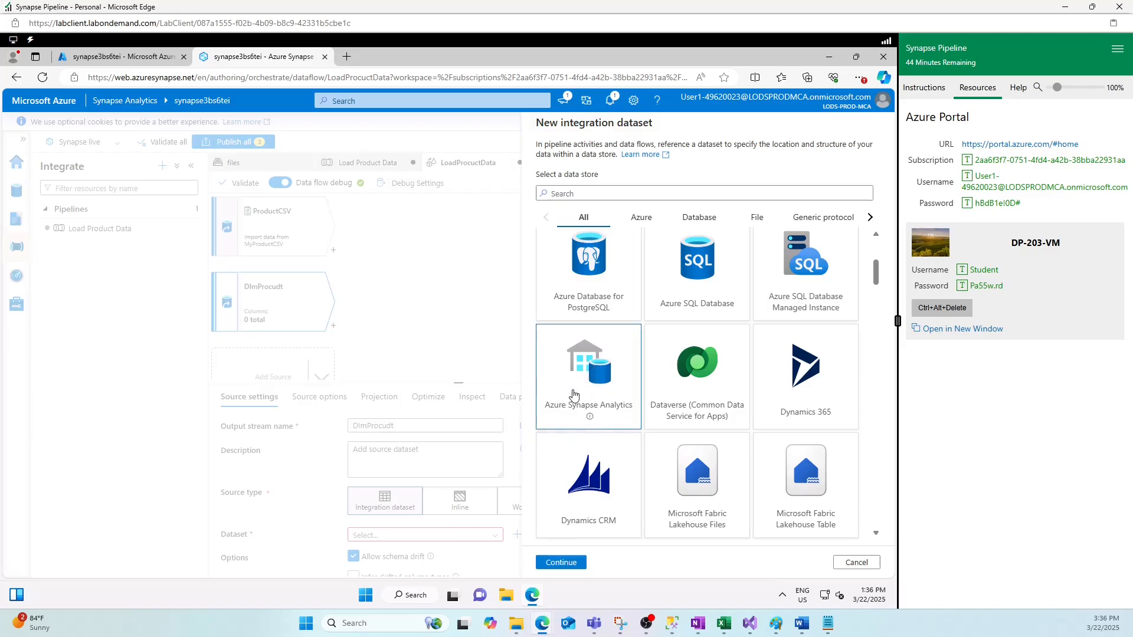
click(561, 563)
- Name the dataset myDimProcucttalbe and begin creating a new linked service for it
drag(652, 160, 521, 171)
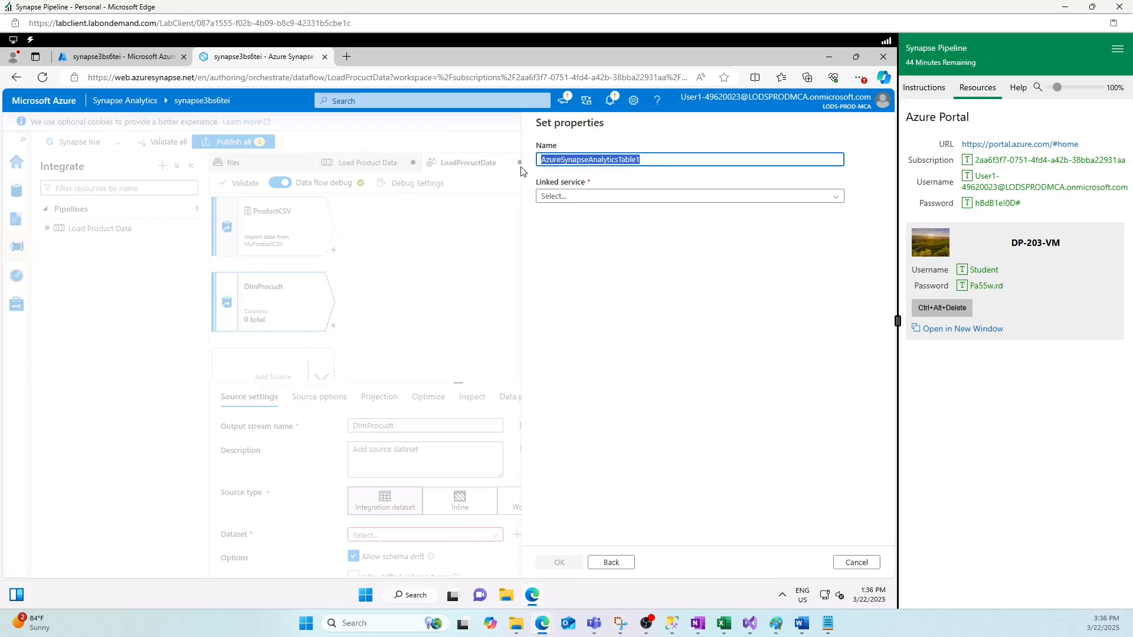
text(myDimProcucttalbe)
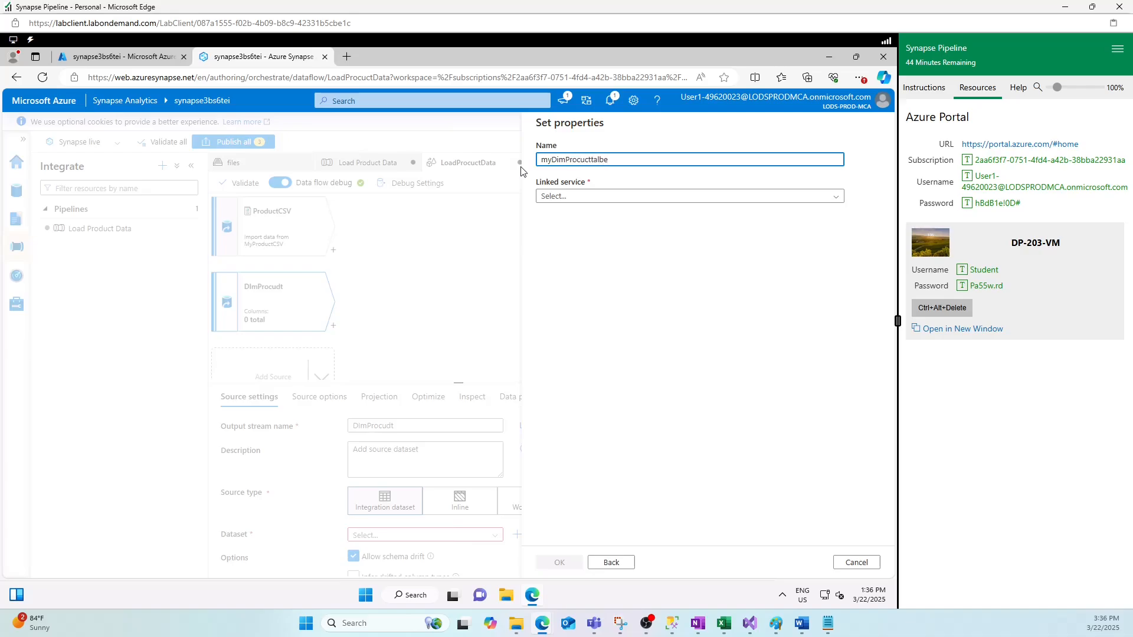
click(591, 196)
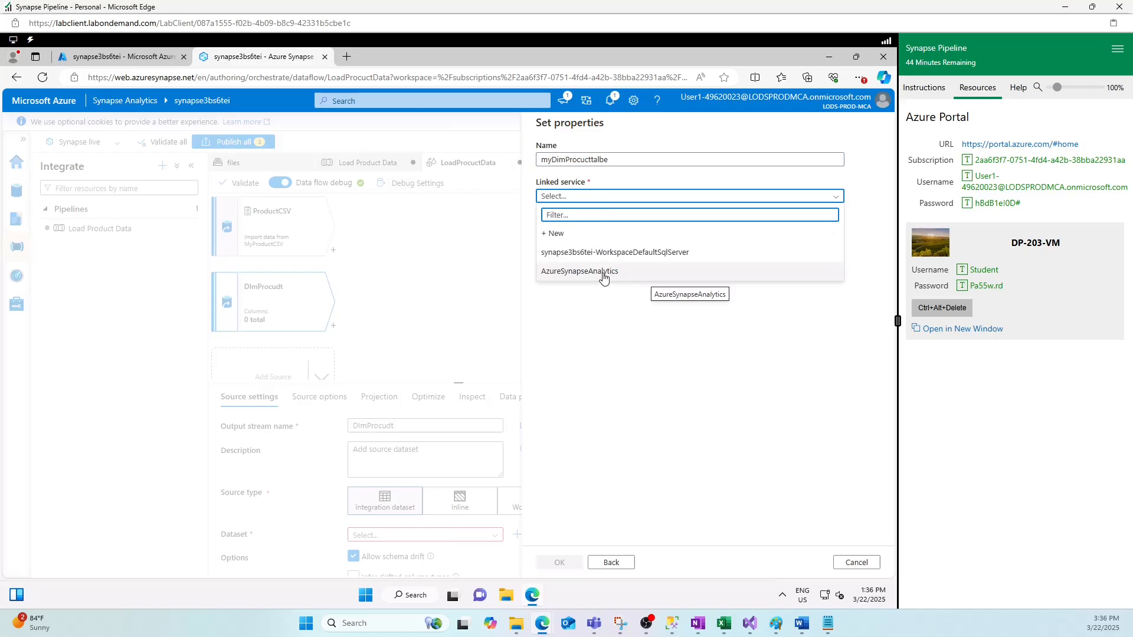
click(578, 315)
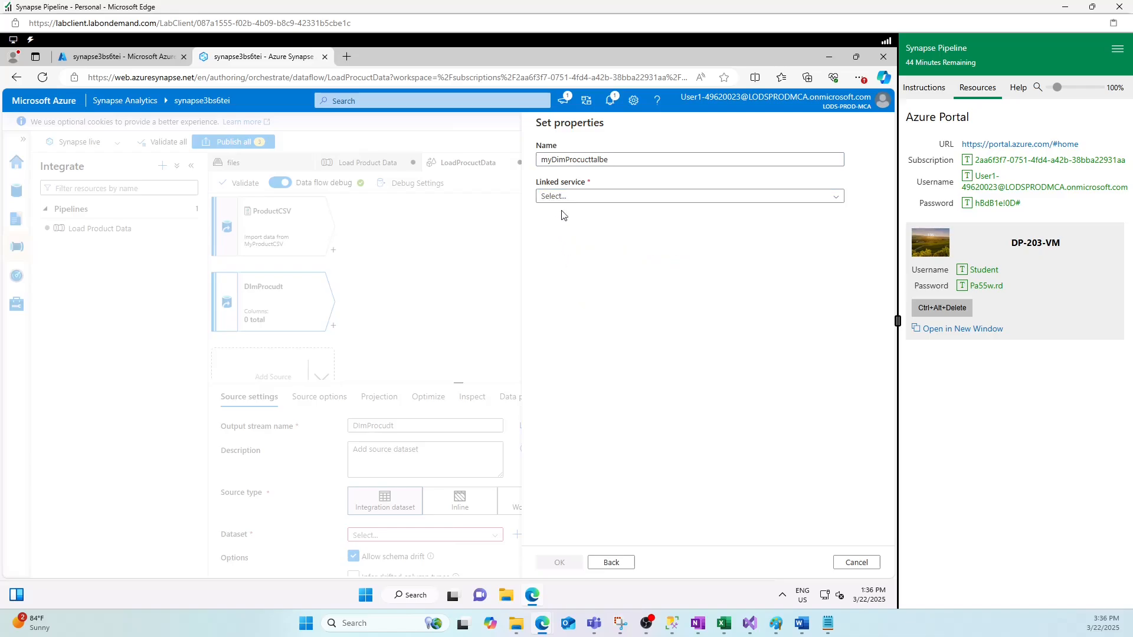
click(823, 198)
click(602, 233)
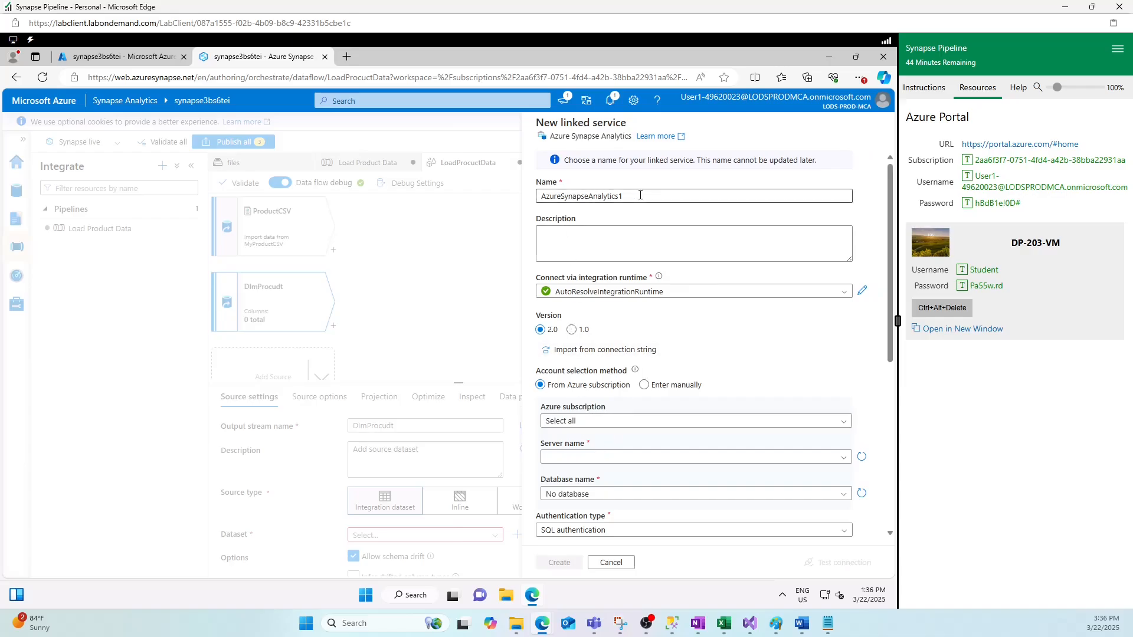
- Name the linked service linkedtoDelicatedSLPool, pick the lab subscription and server, and choose the sql3bs6tei database
drag(641, 196, 534, 199)
text(linkedtoDelicatedSLPool)
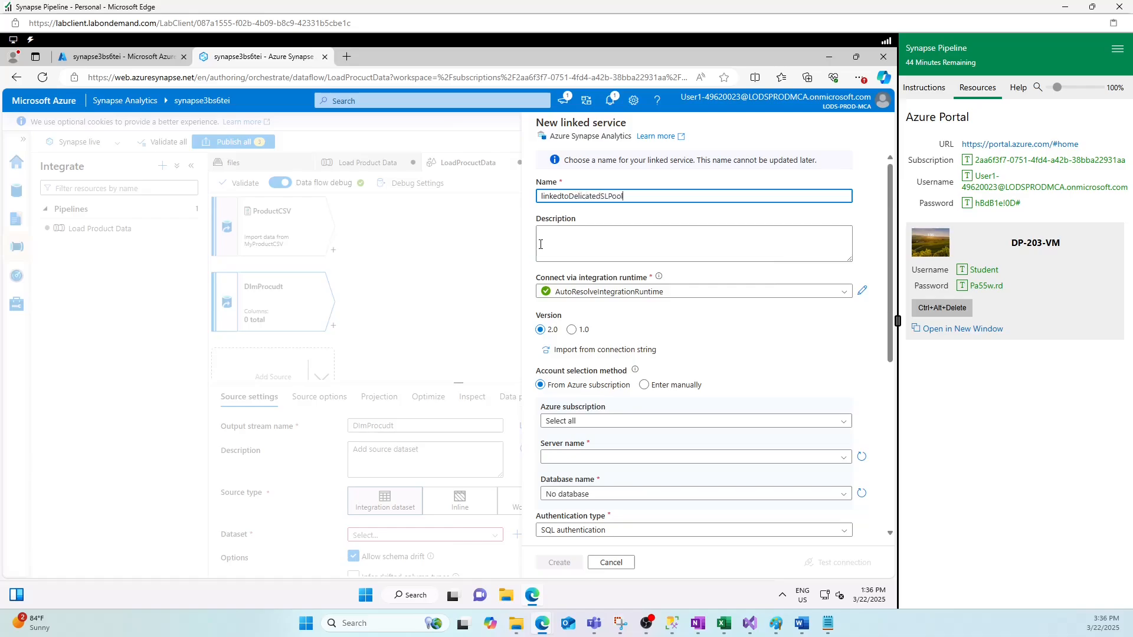
click(608, 421)
click(708, 465)
click(613, 458)
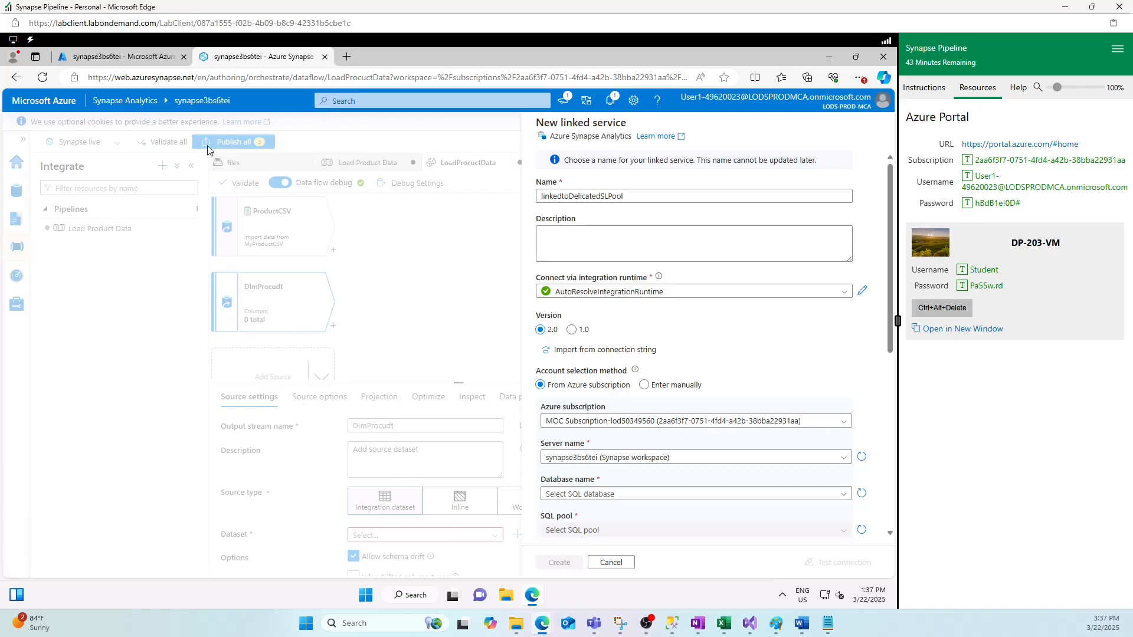
click(127, 57)
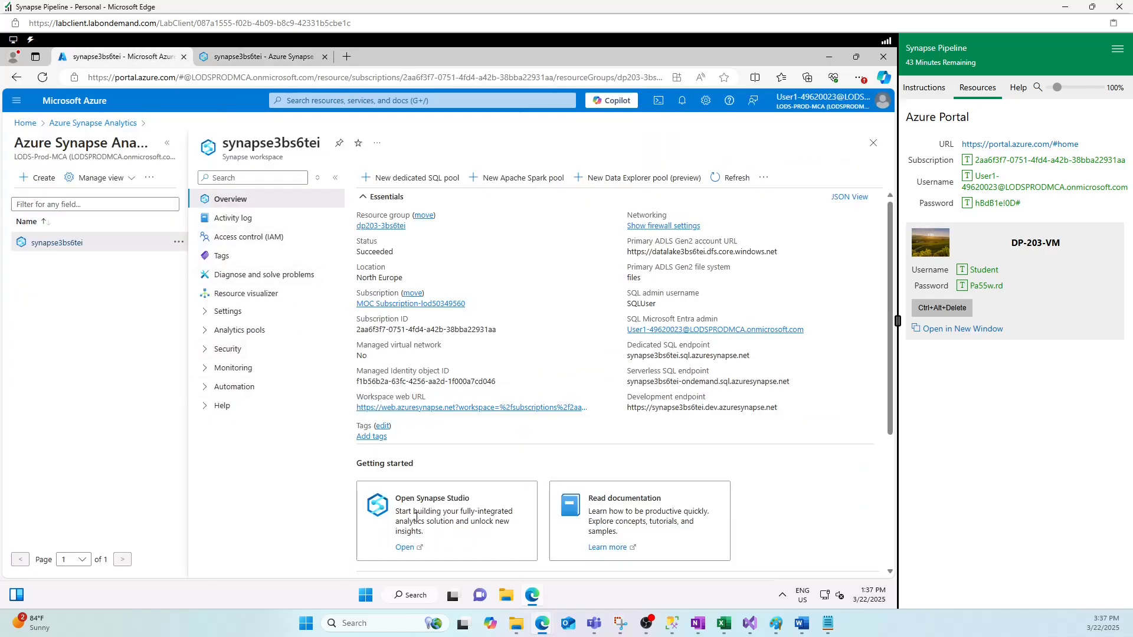
click(260, 57)
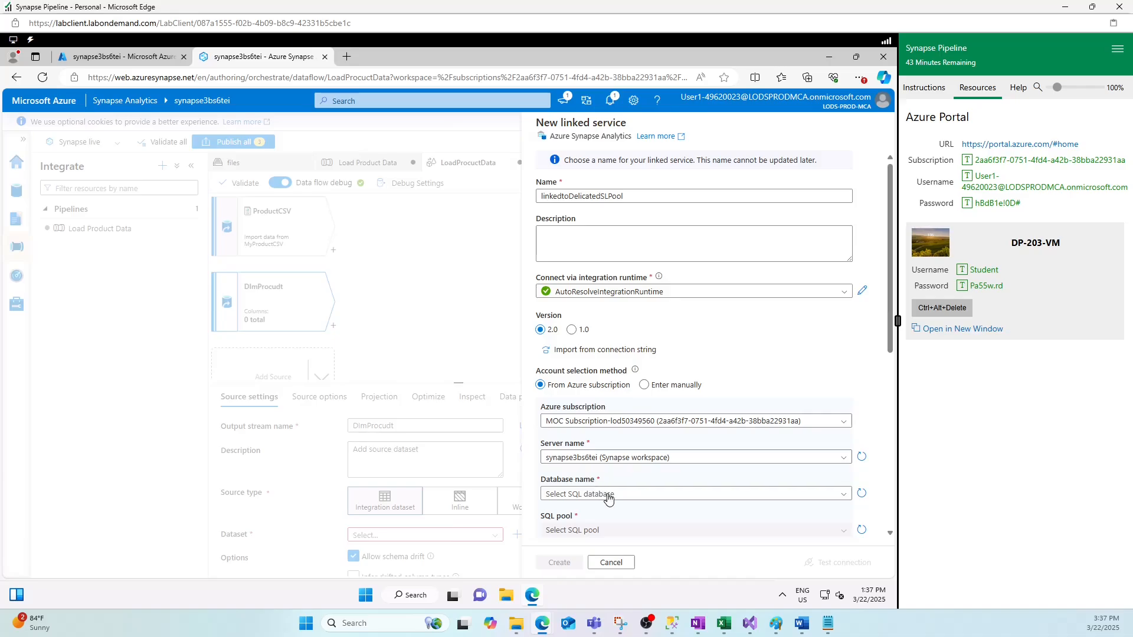
click(862, 494)
scroll(767, 466, down, 4)
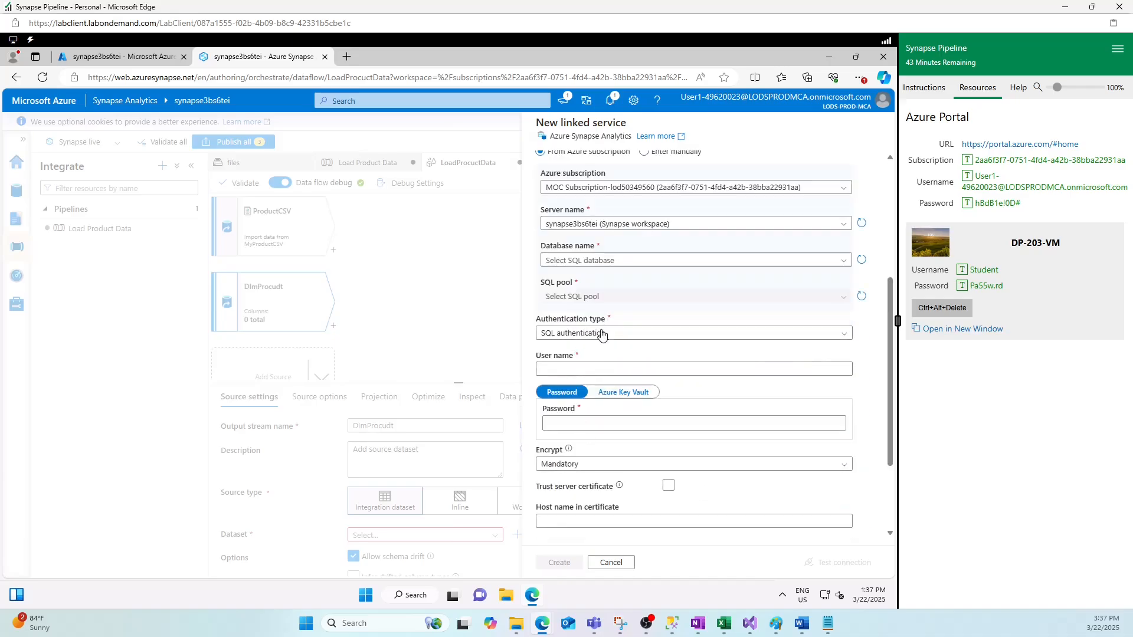
click(619, 260)
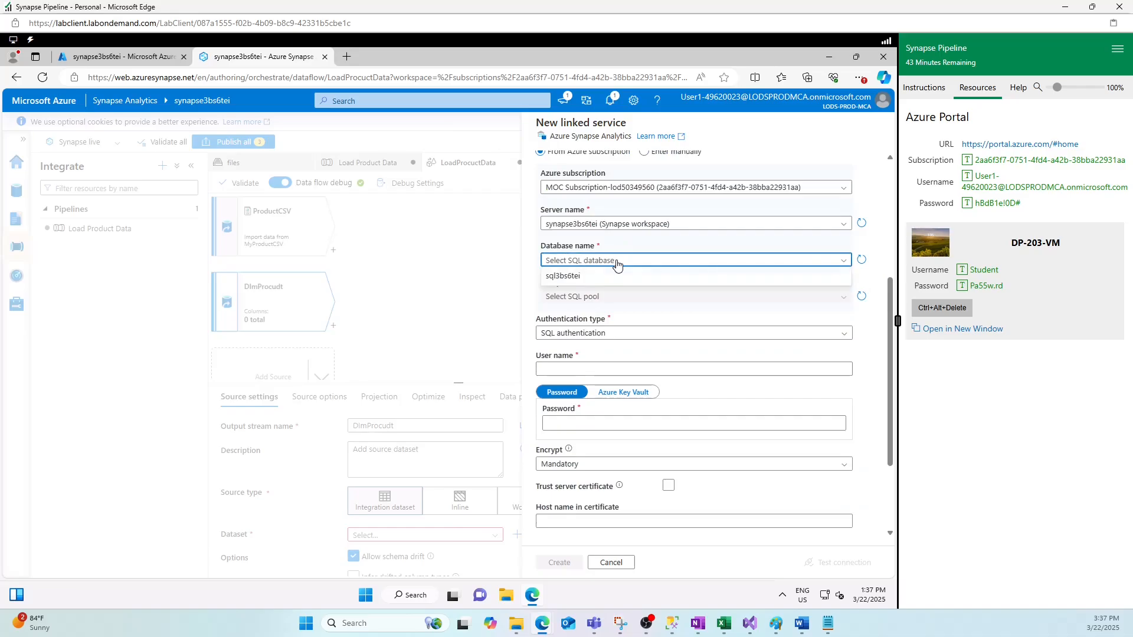
click(563, 277)
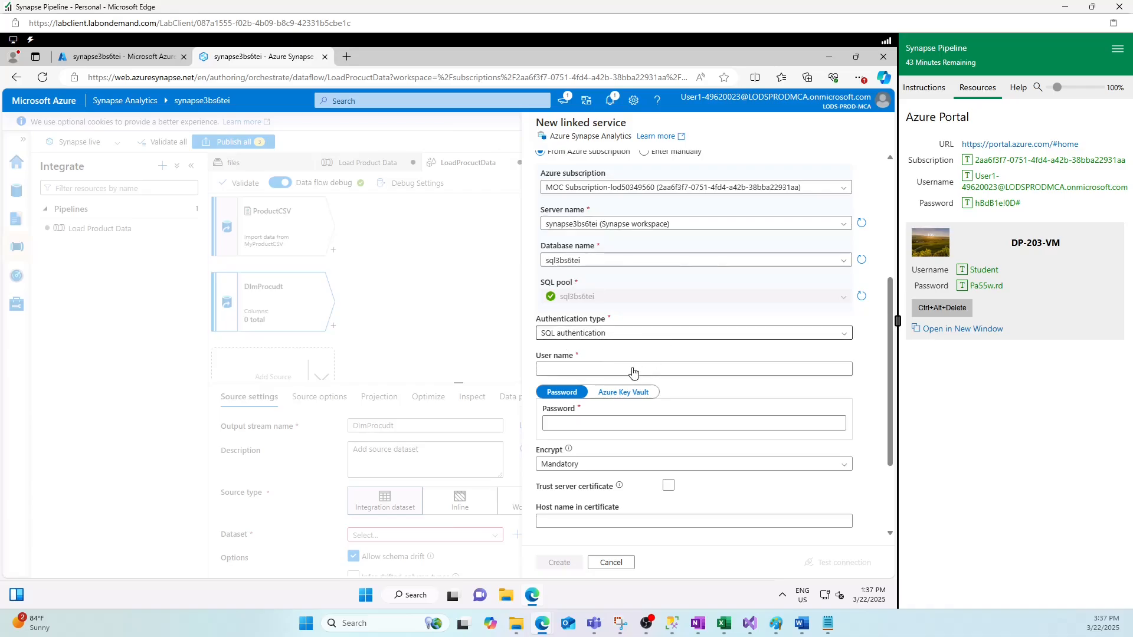
- Use SQL authentication with the workspace admin username and password, trust the server certificate, and create it
click(573, 368)
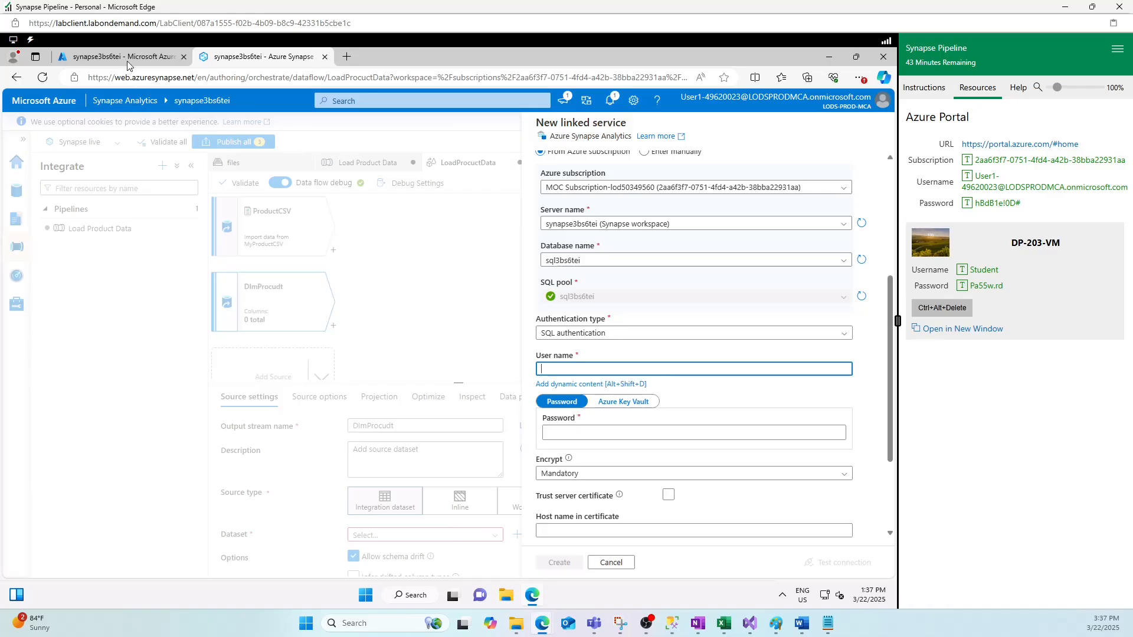
key(ctrl+shift+Tab)
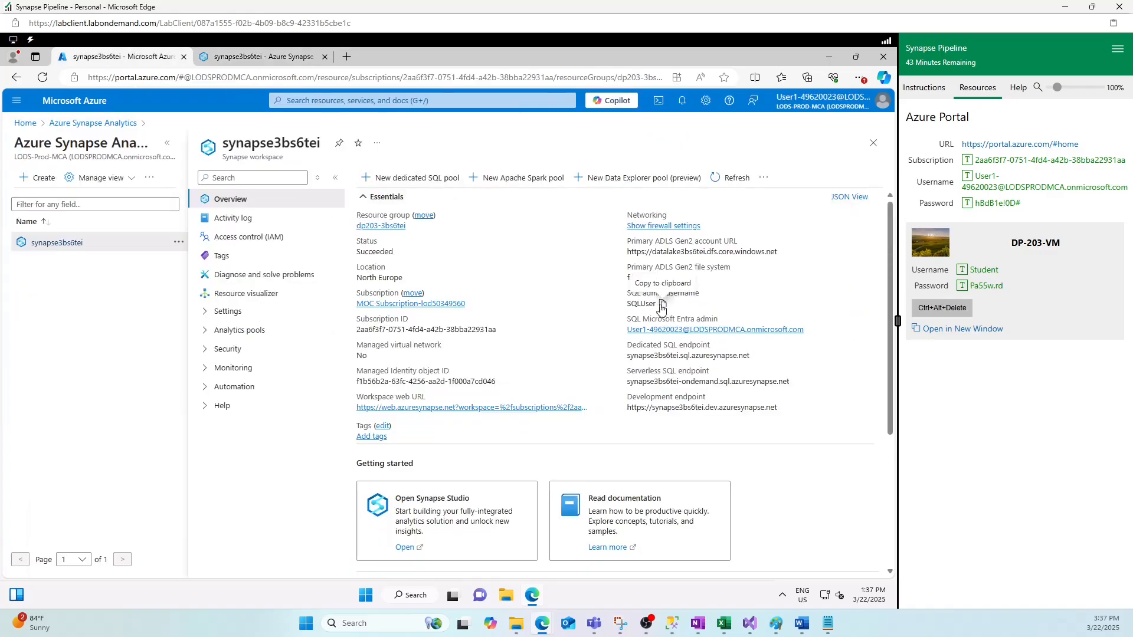
click(663, 303)
click(267, 57)
key(ctrl+v)
click(562, 435)
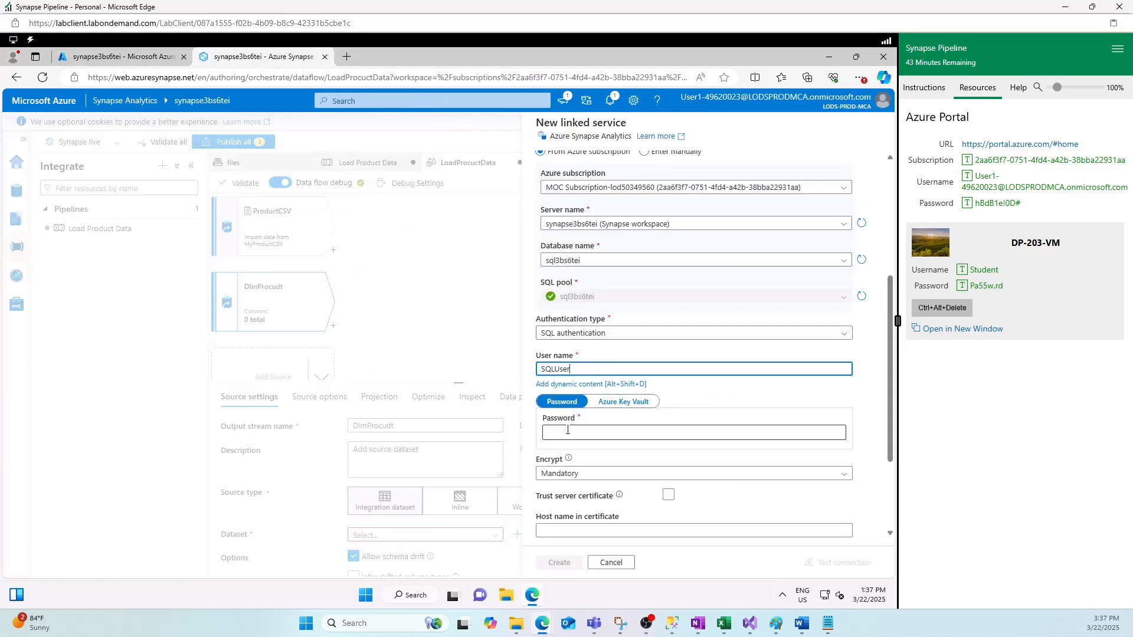
scroll(562, 436, down, 1)
text(P)
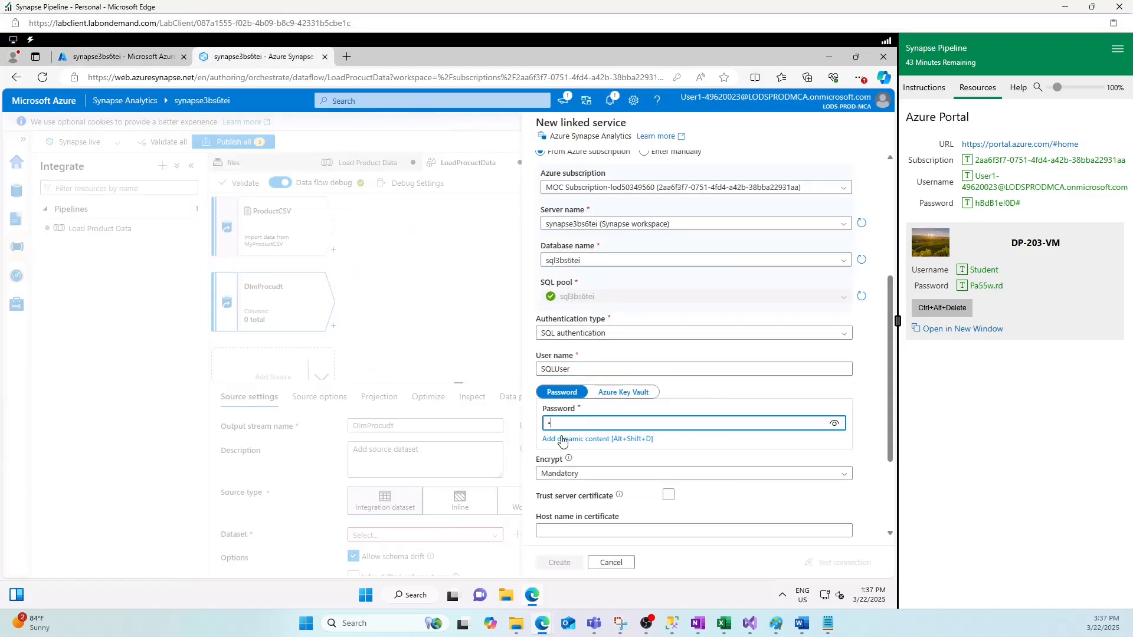
text(a55w.rd123)
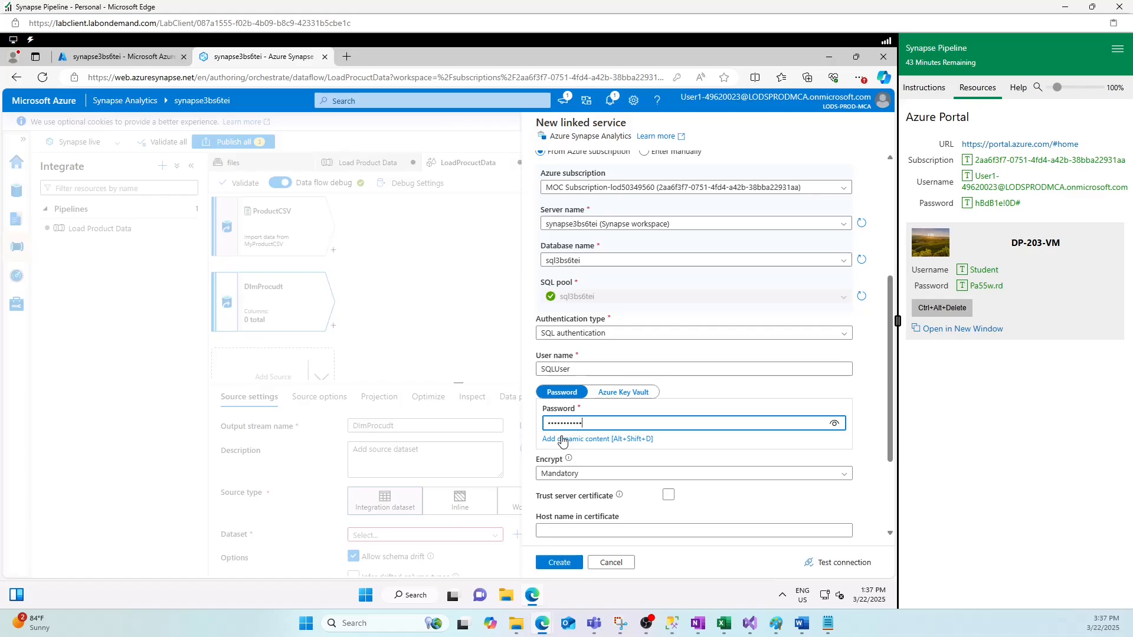
click(834, 450)
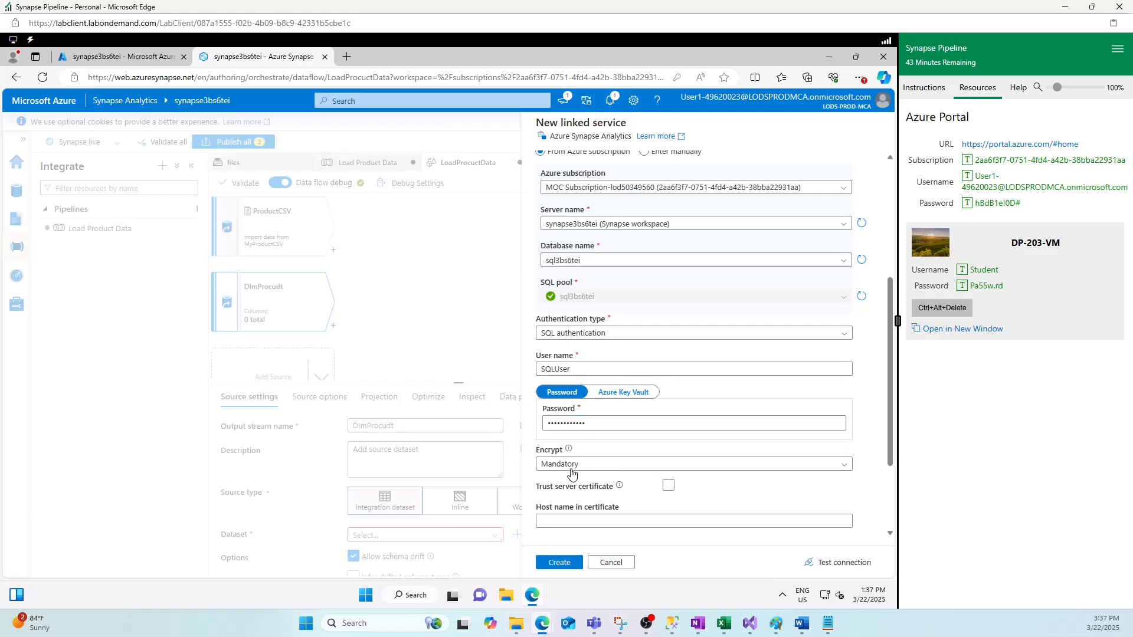
scroll(874, 436, down, 1)
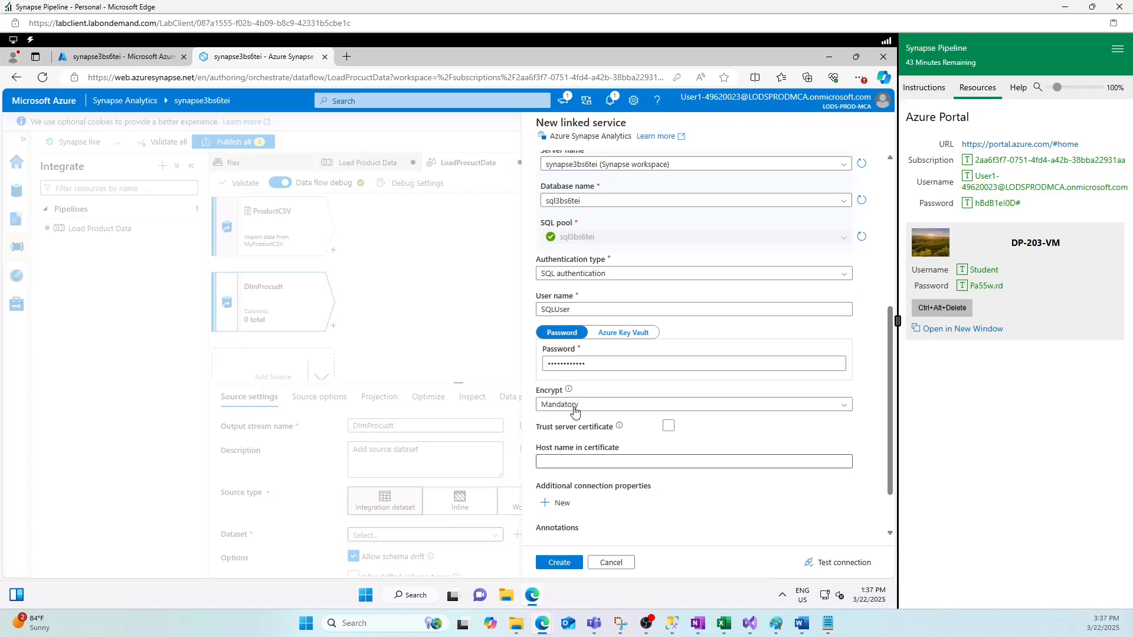
click(668, 426)
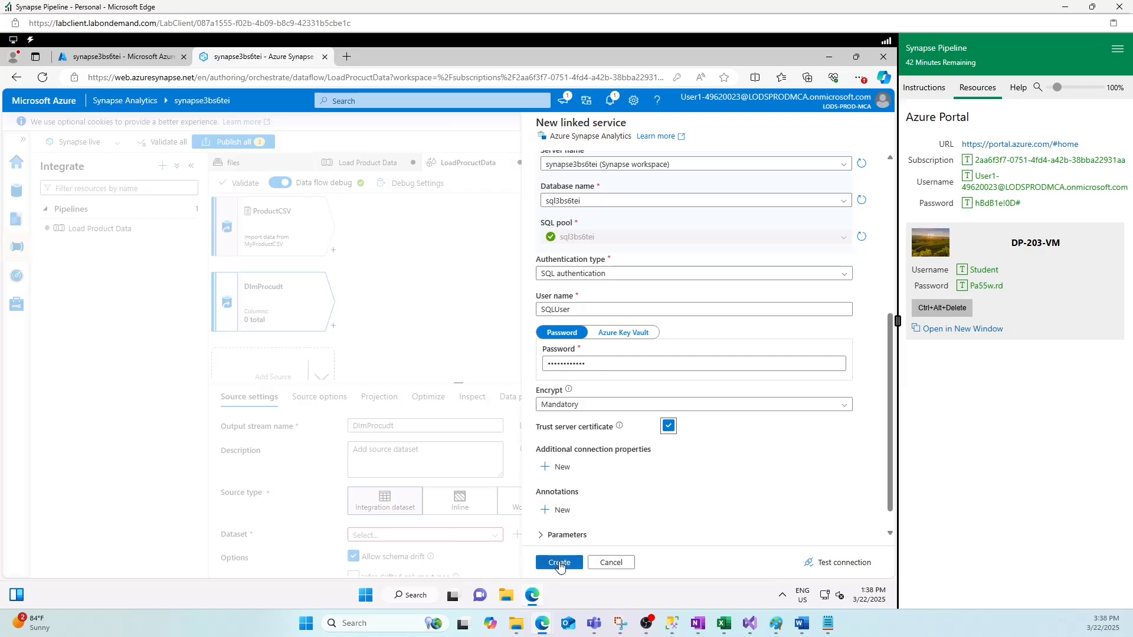
click(559, 564)
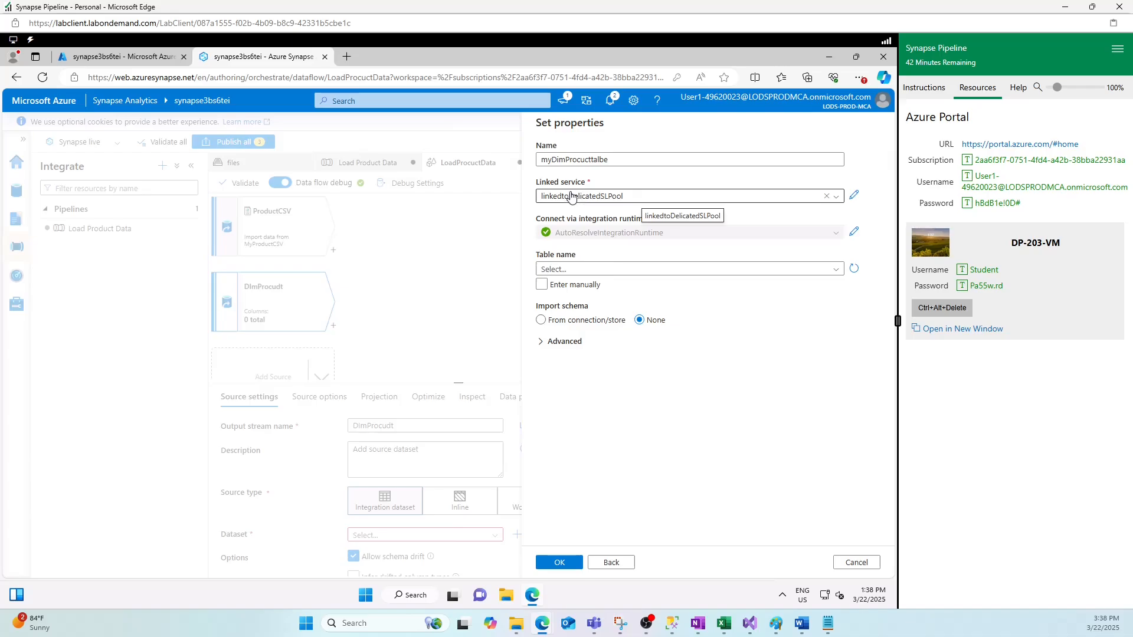
- Set the dataset's table to dbo.DimProduct and confirm, importing its 7 columns
click(611, 274)
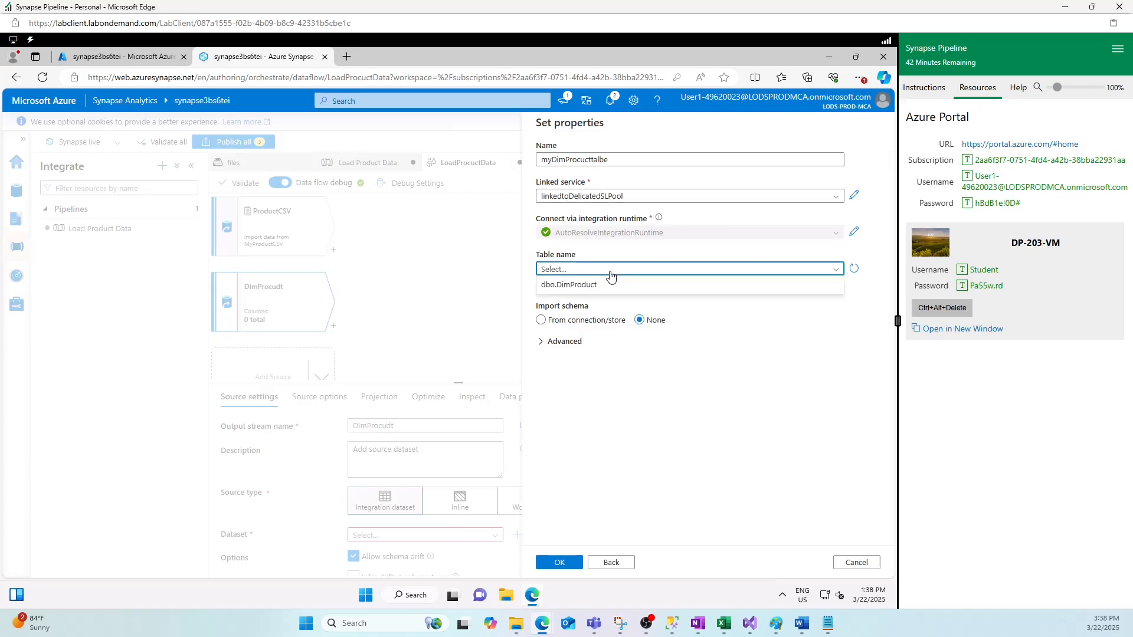
click(570, 286)
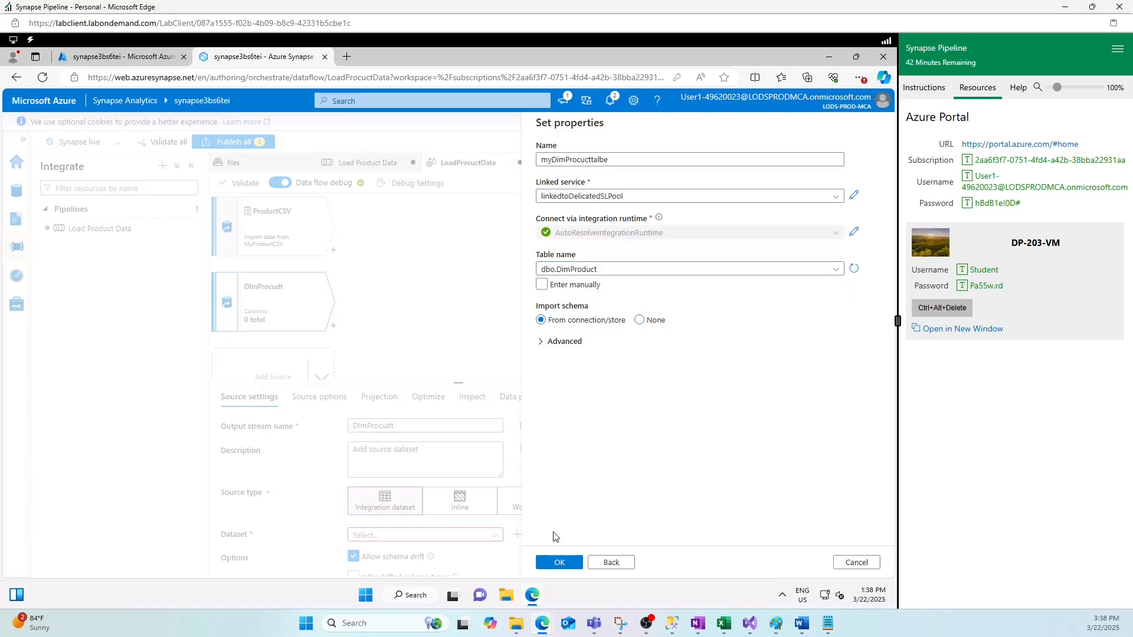
click(557, 565)
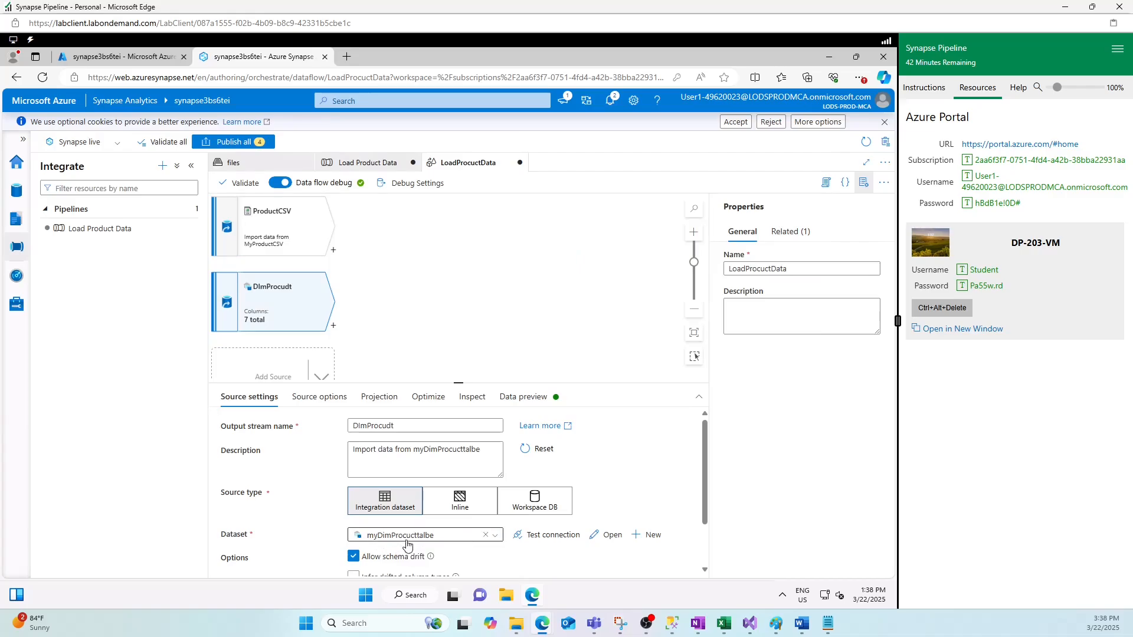
- Step through DimProcudt's Source options, Projection, Optimize and Inspect tabs, ending on Data preview
scroll(665, 533, down, 1)
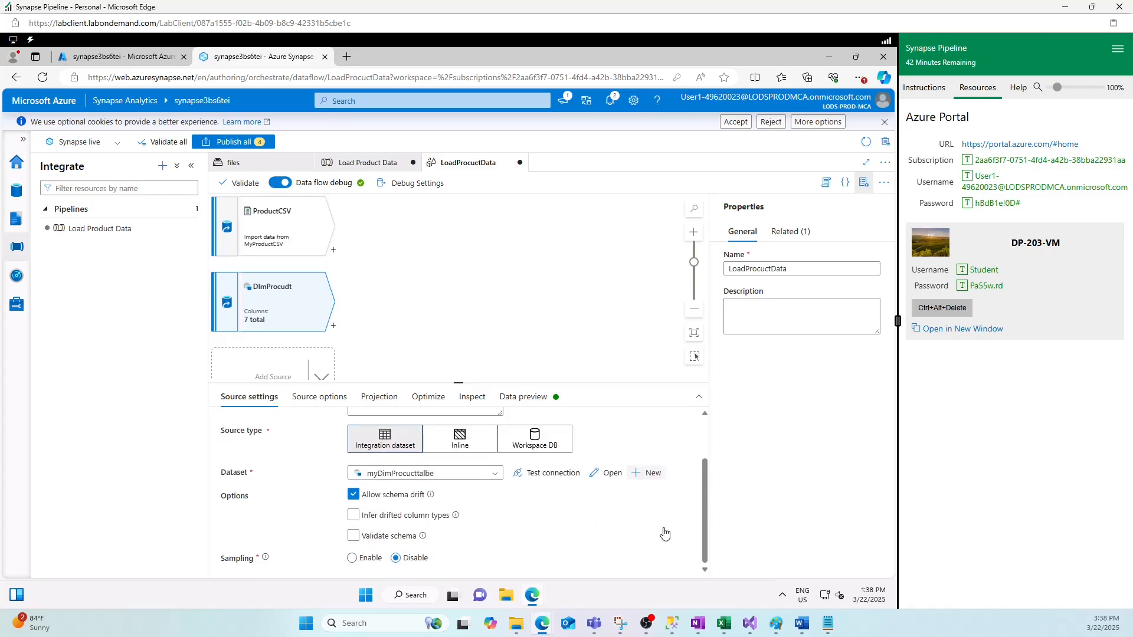
click(319, 398)
click(385, 399)
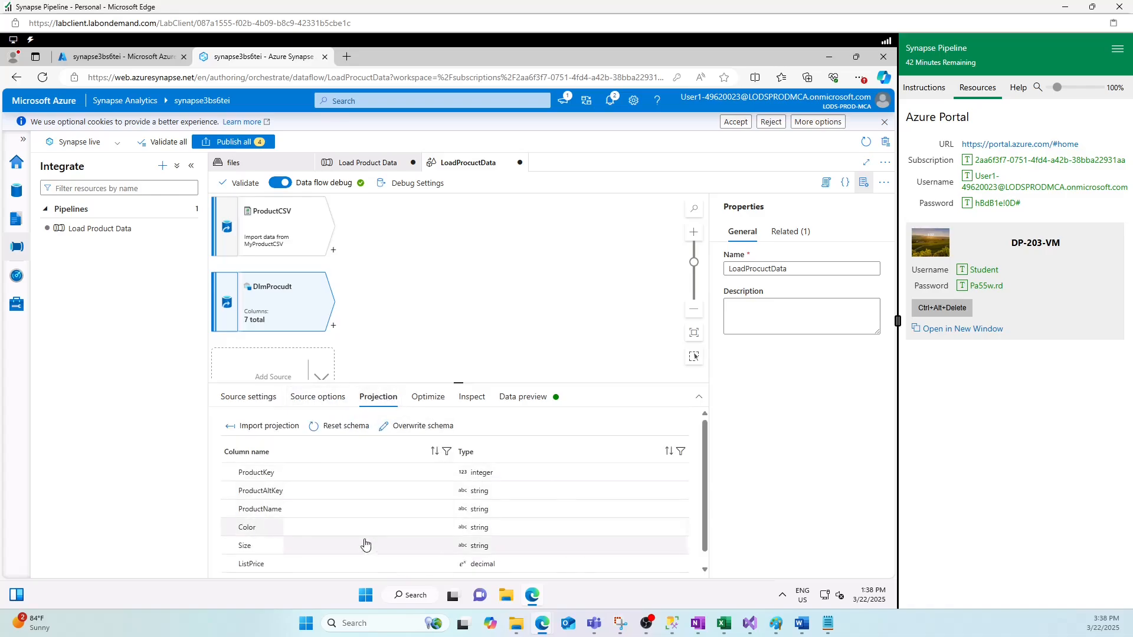
scroll(708, 507, down, 1)
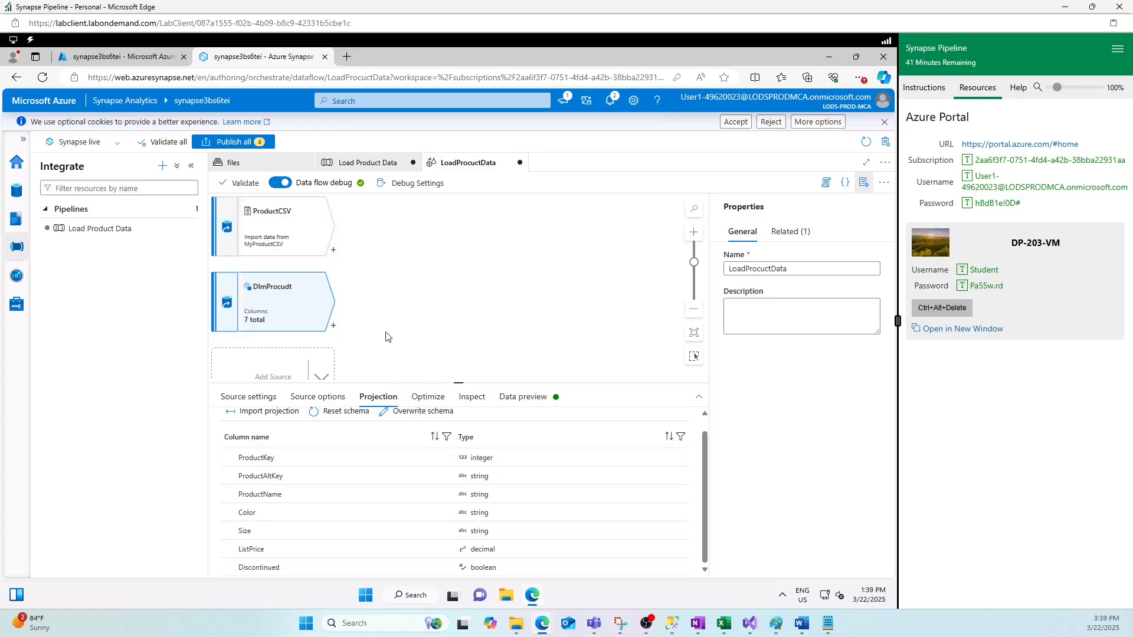
click(427, 400)
click(469, 399)
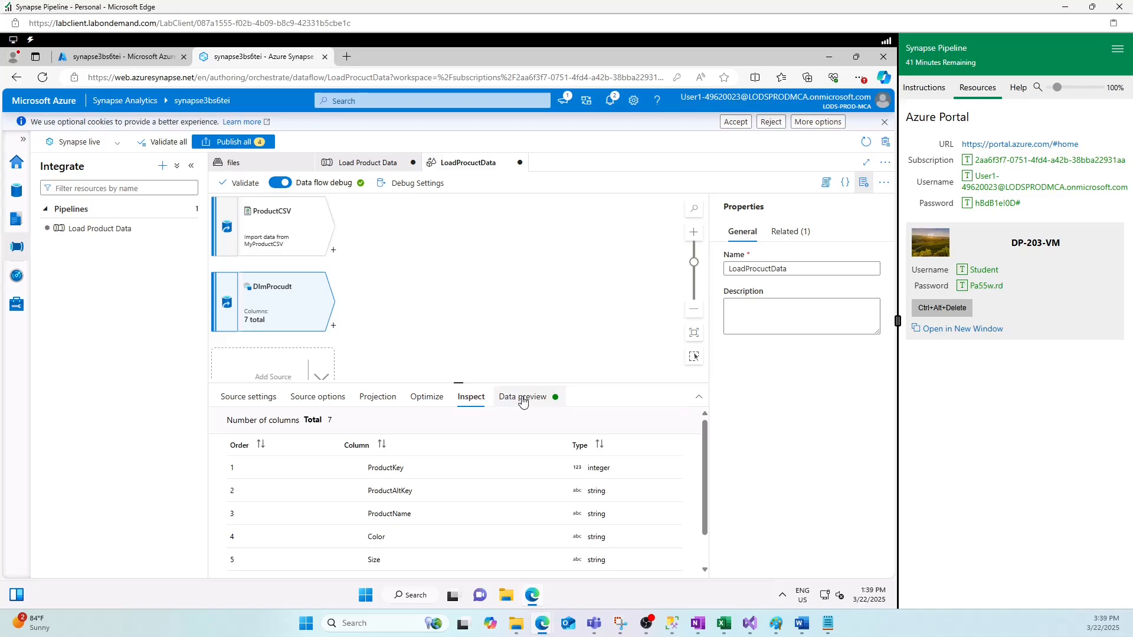
click(522, 400)
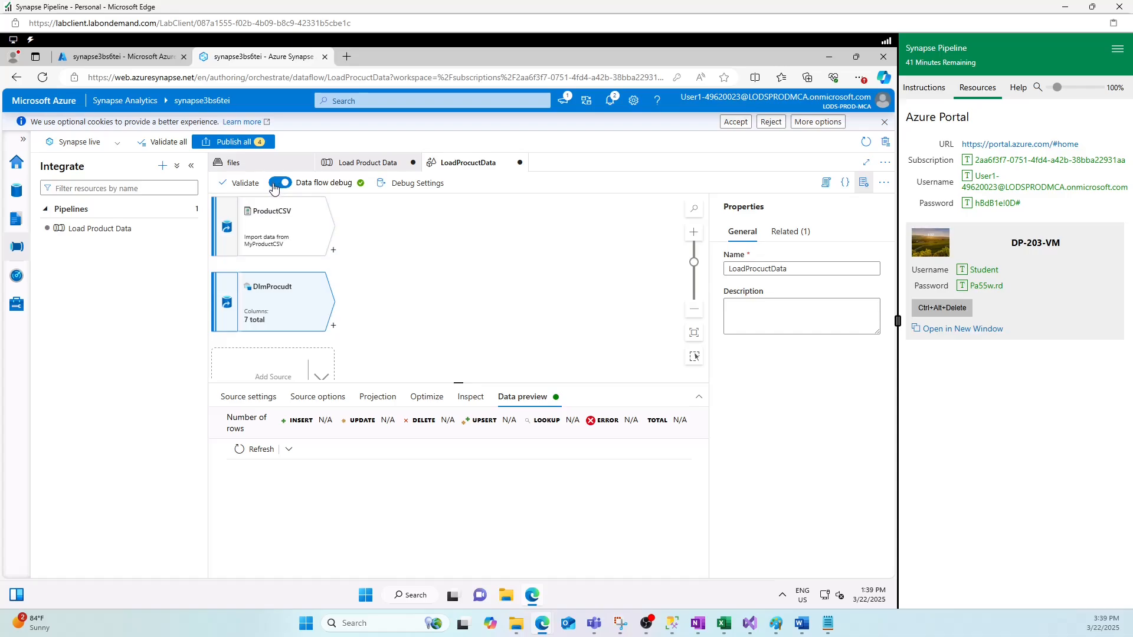
- Refresh DimProcudt's data preview and read the resulting SQL authentication error
click(255, 450)
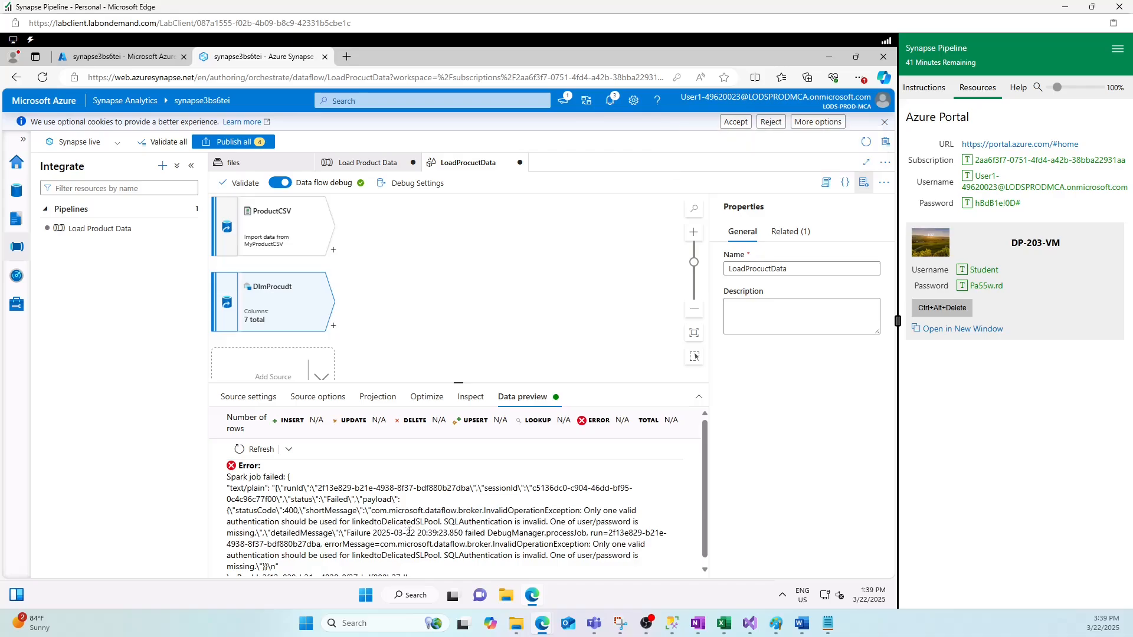
scroll(409, 532, down, 1)
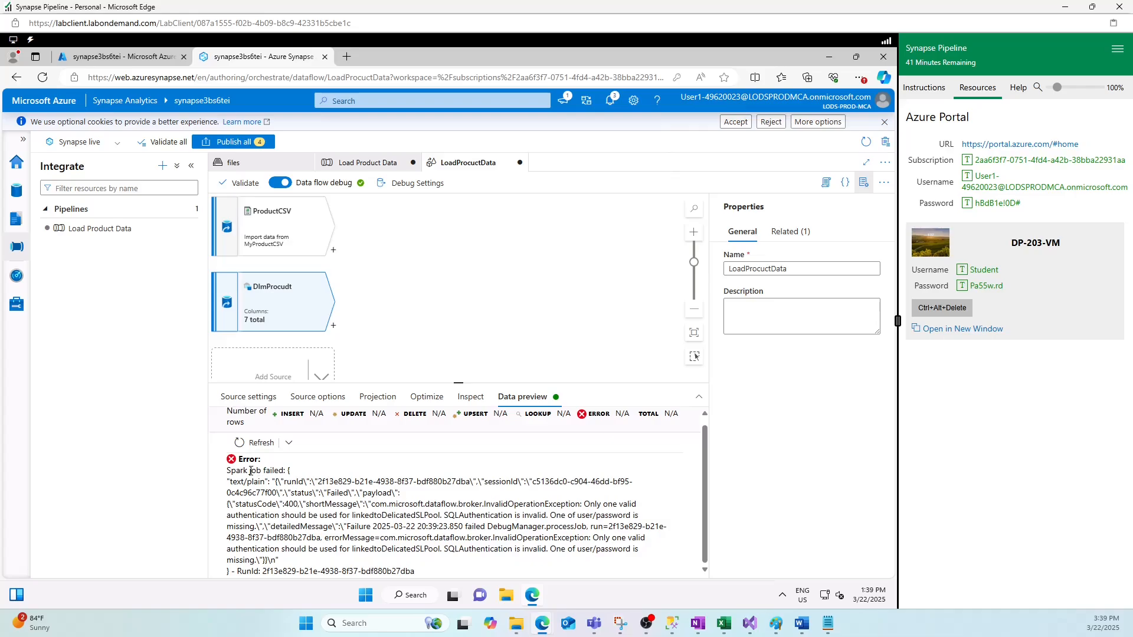
drag(281, 505, 482, 552)
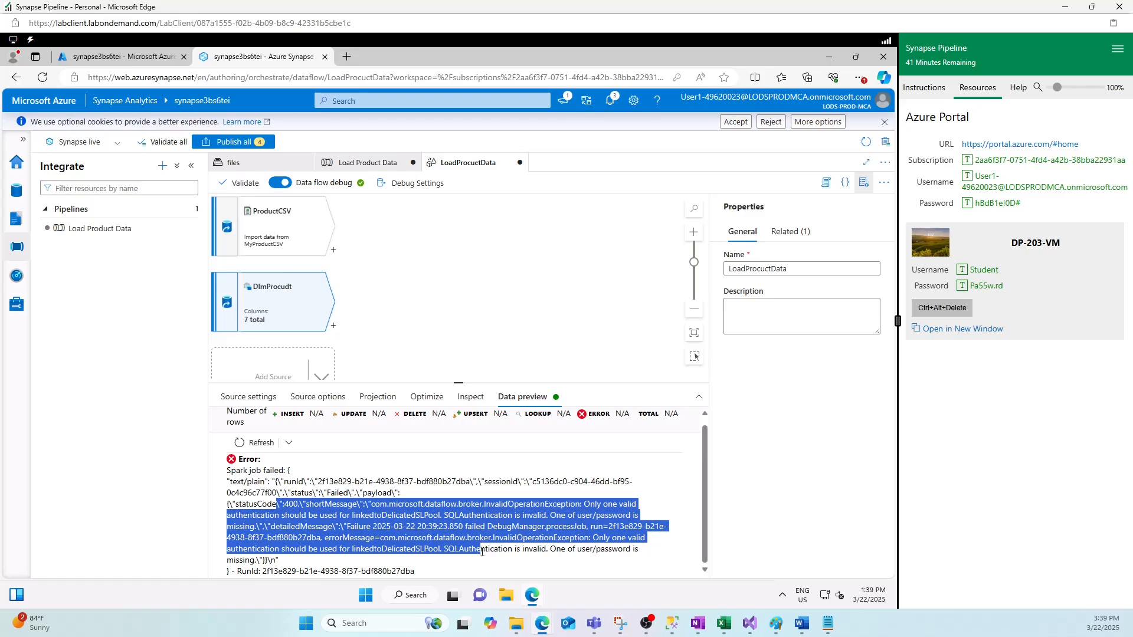
- Compare previews: ProductCSV shows 11 rows, while DimProcudt still fails
click(440, 535)
click(298, 245)
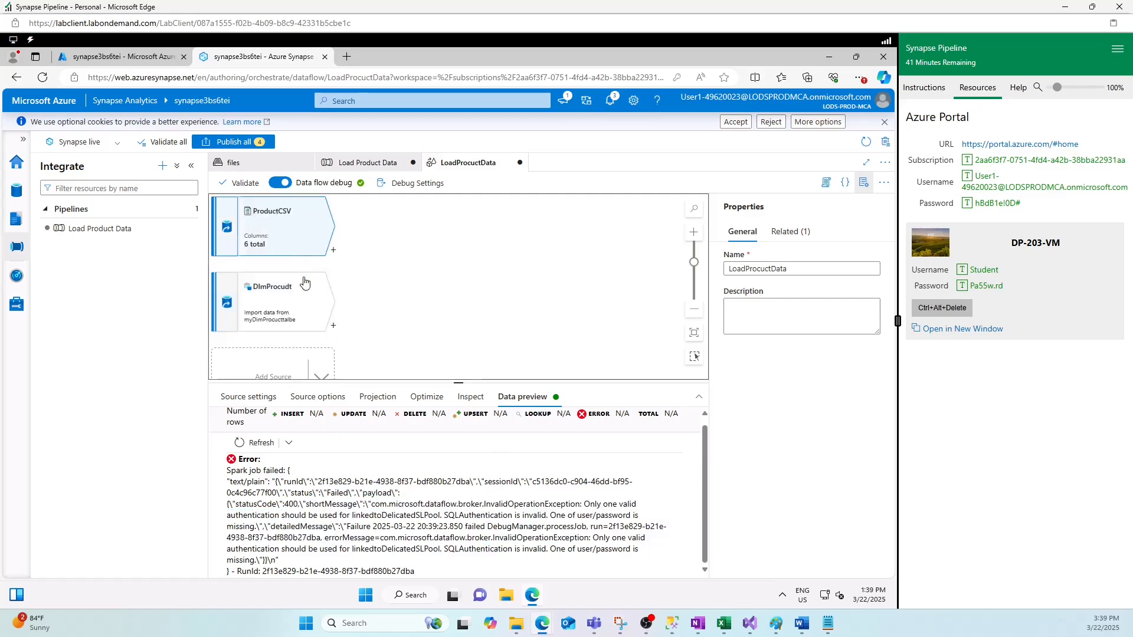
click(522, 397)
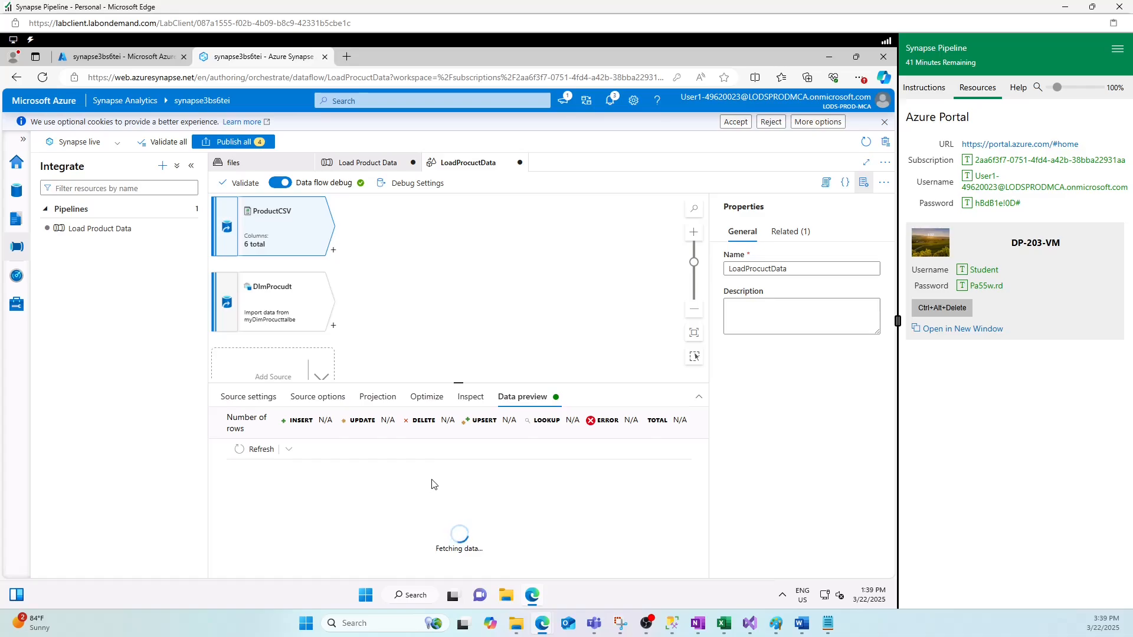
click(247, 296)
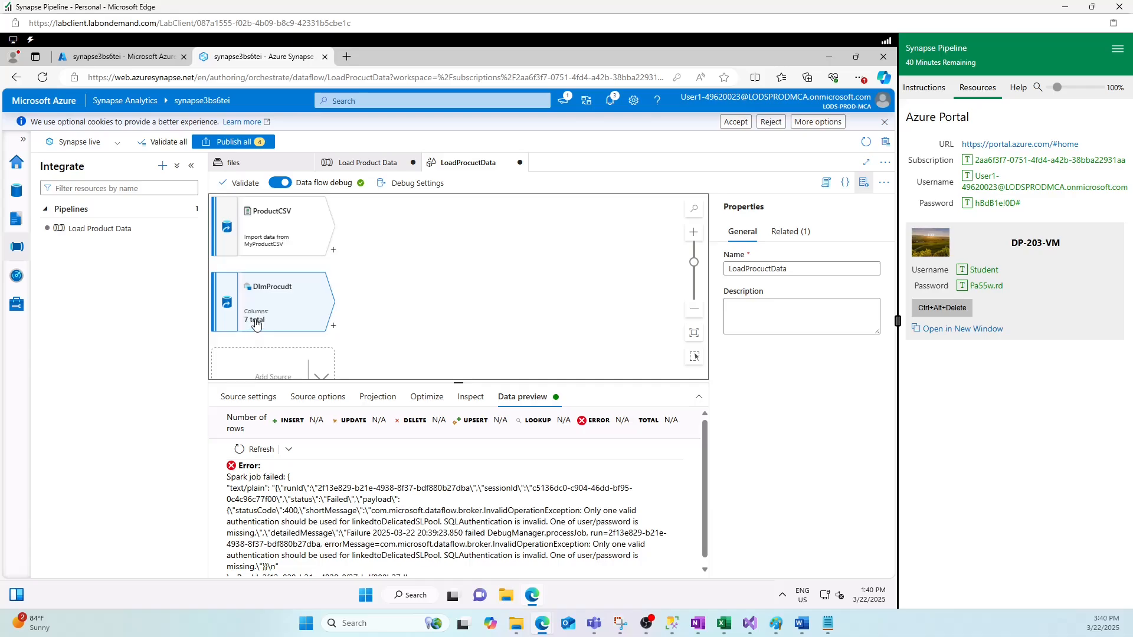
click(263, 244)
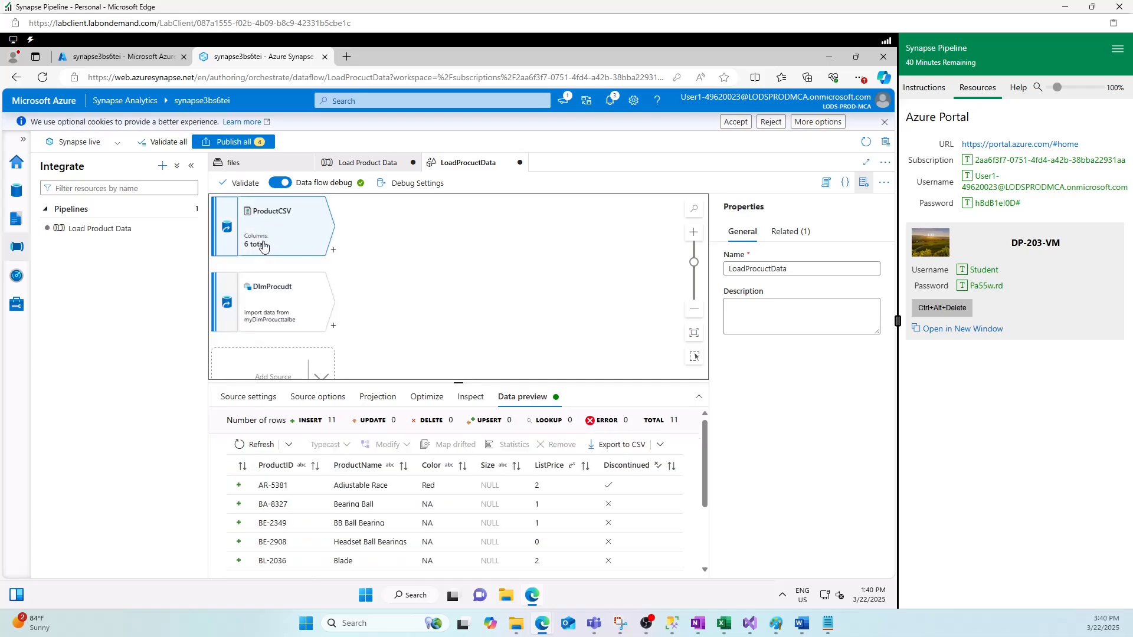
click(278, 314)
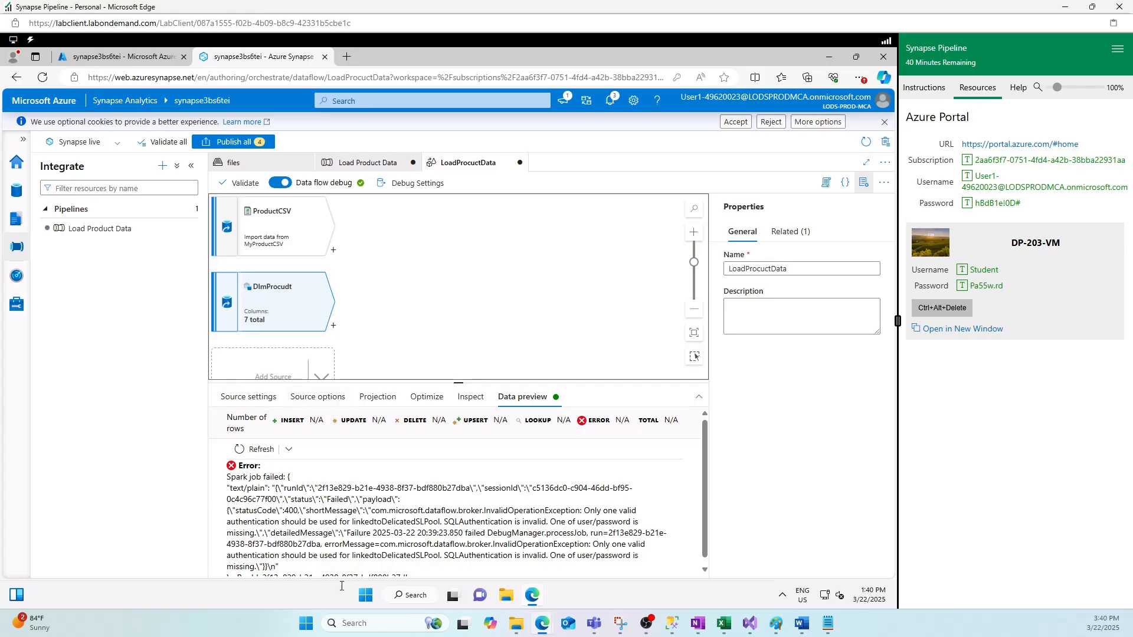
scroll(385, 517, down, 1)
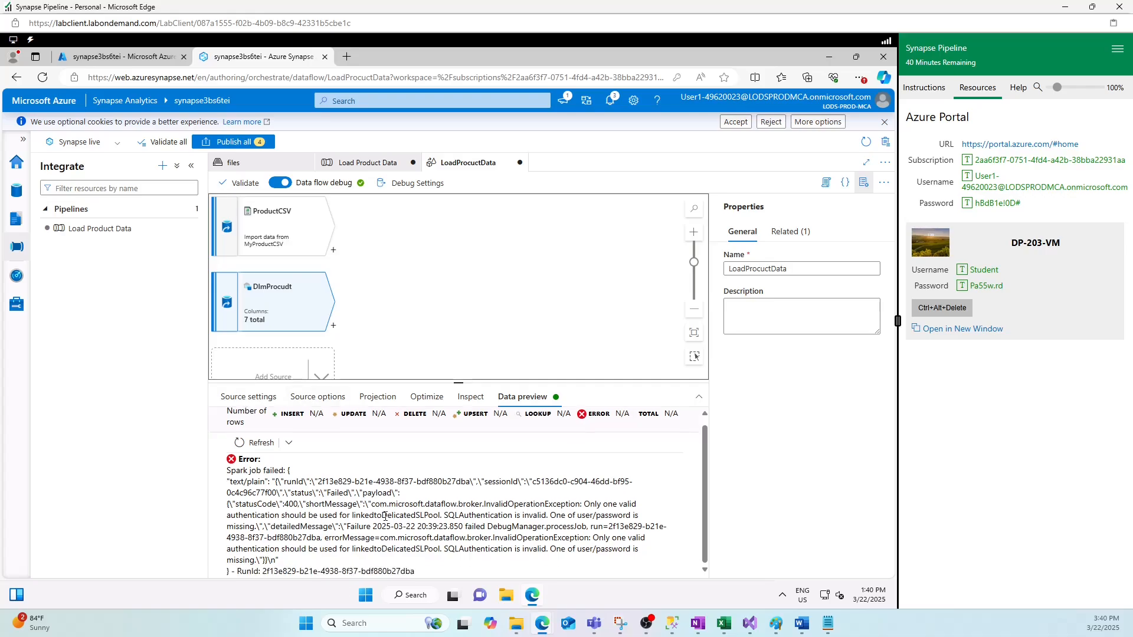
scroll(385, 517, up, 1)
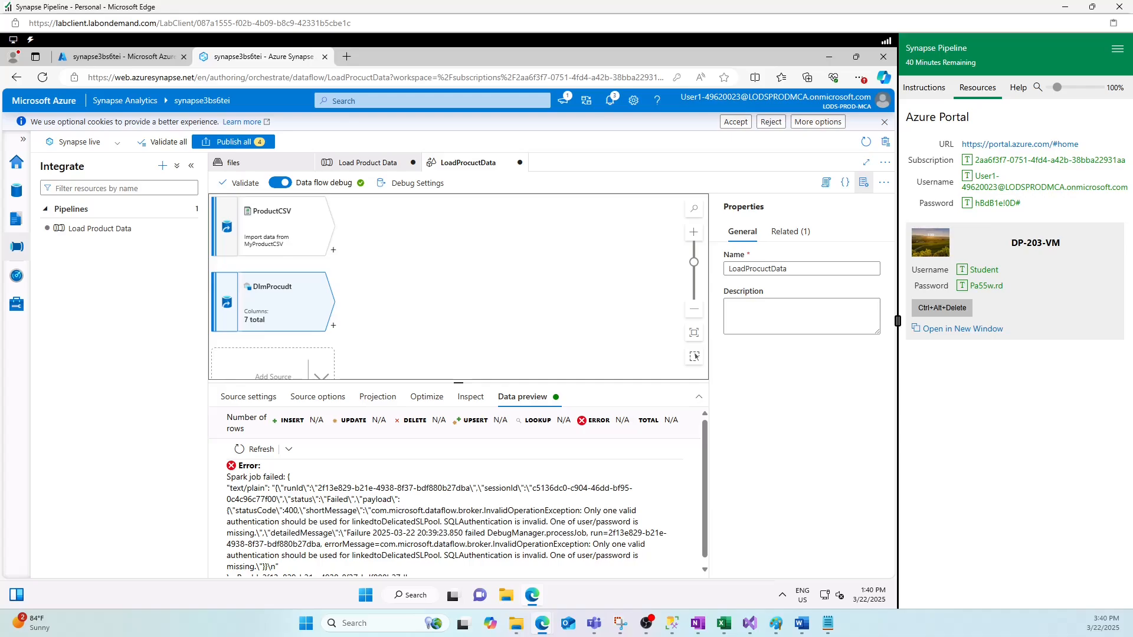
- Add a Lookup named MatchedProducts after ProductCSV, using DimProcudt as the lookup stream
click(334, 251)
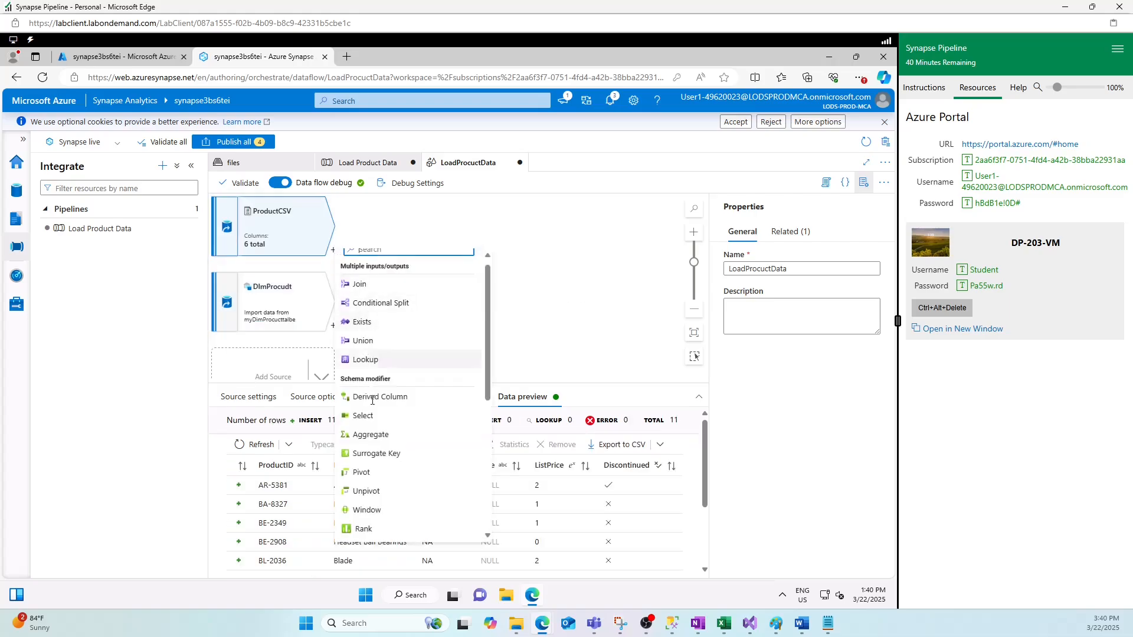
scroll(387, 496, down, 2)
scroll(387, 495, down, 3)
scroll(387, 494, up, 3)
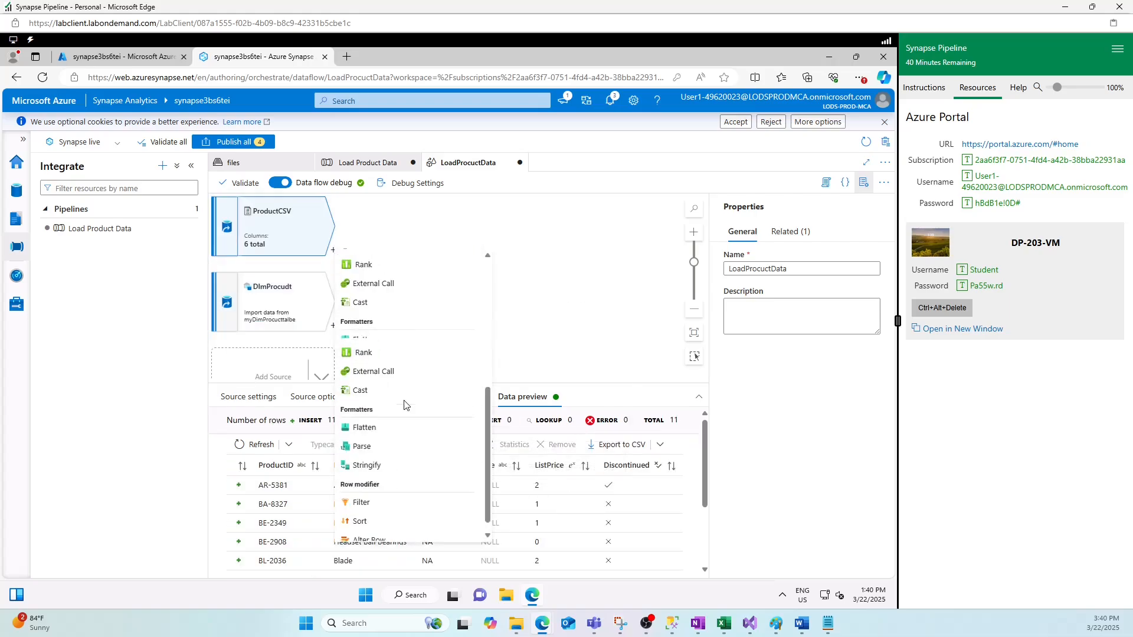
scroll(405, 405, up, 3)
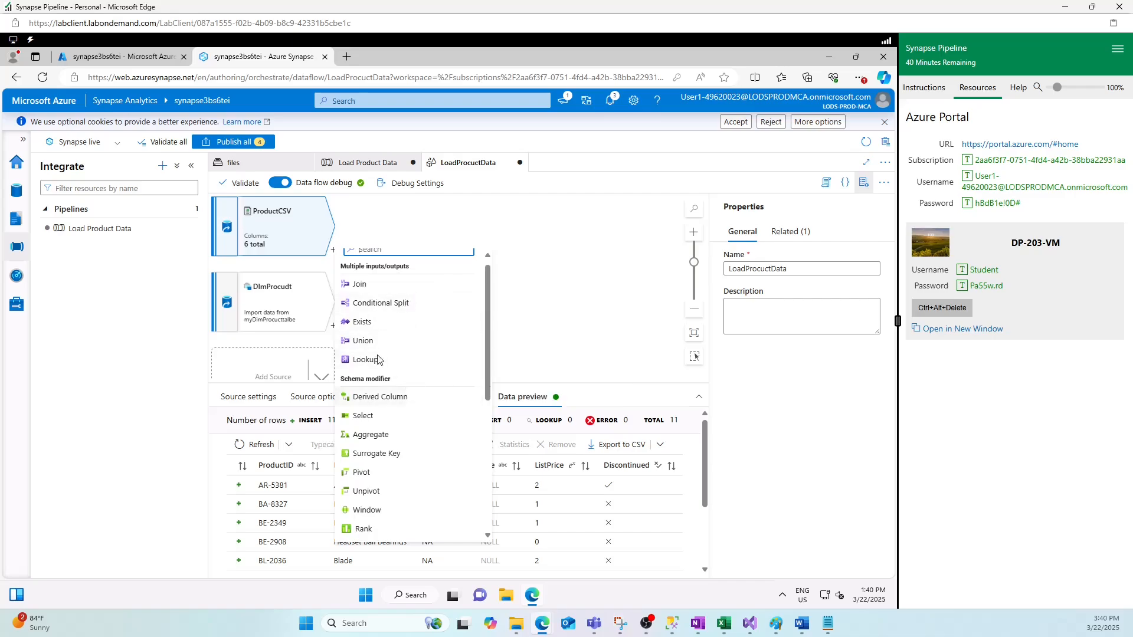
click(401, 360)
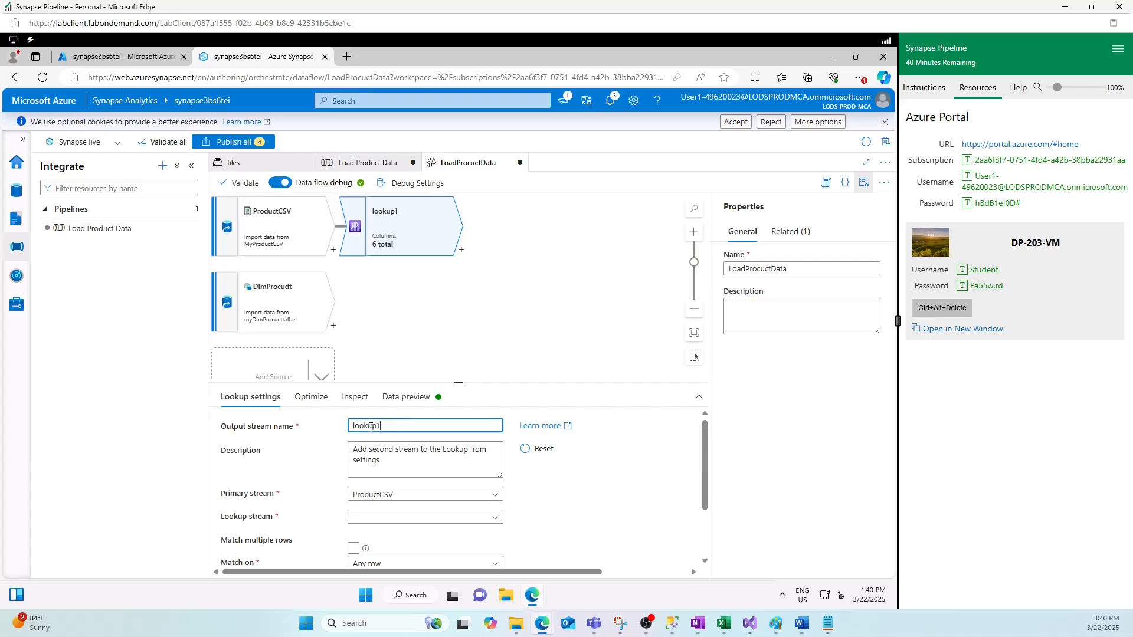
text(MatchedProducts)
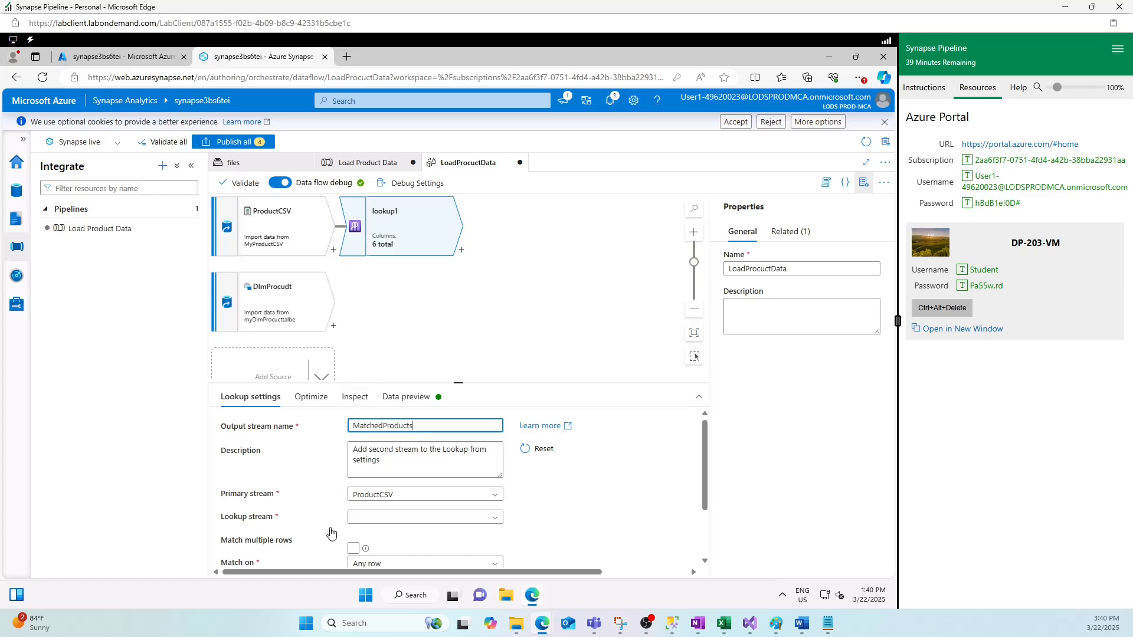
click(396, 519)
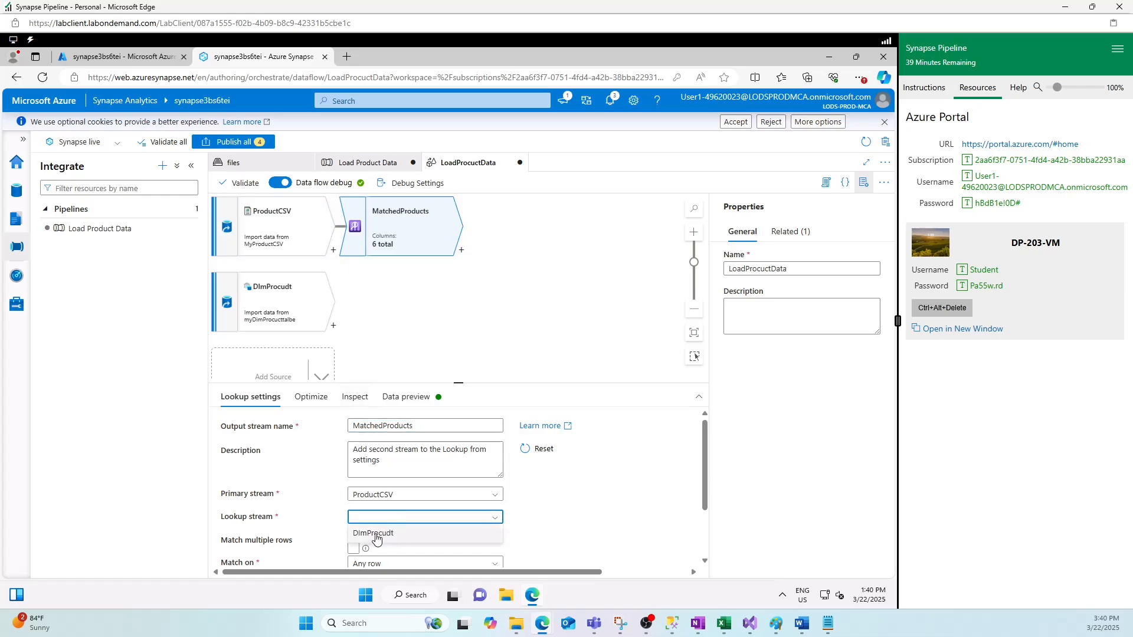
click(372, 535)
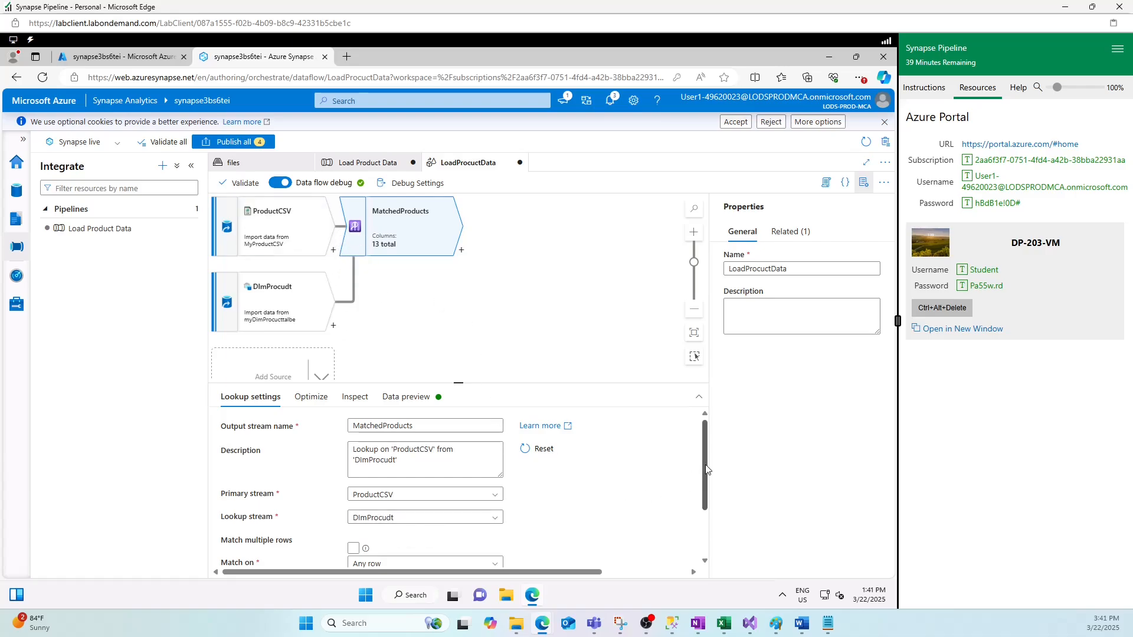
scroll(707, 469, down, 3)
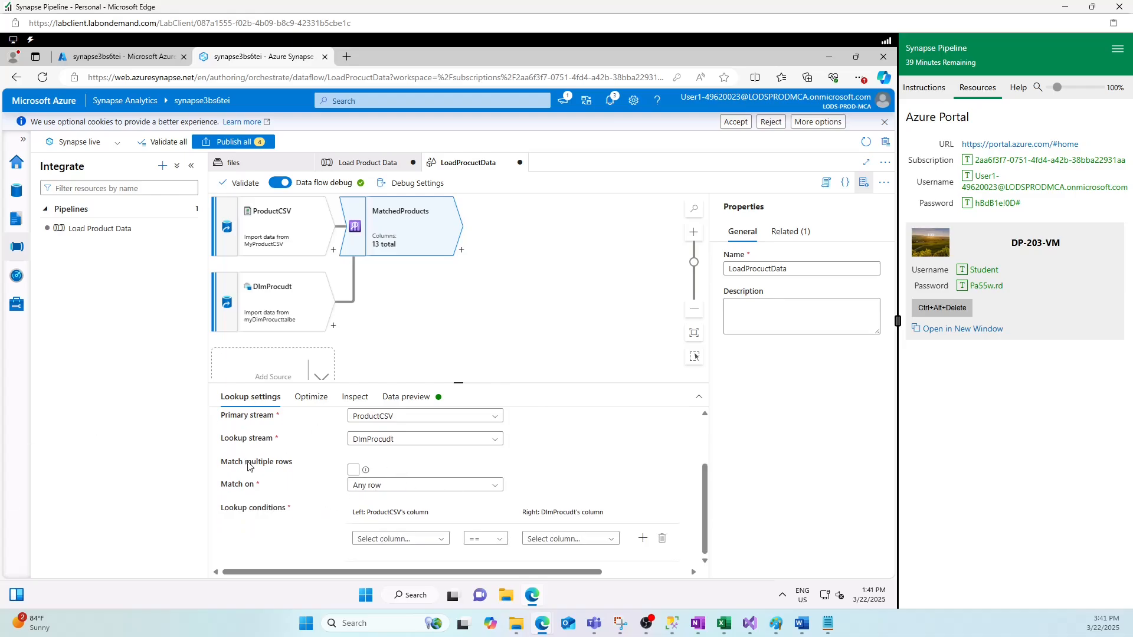
- Set the lookup to match on the last row, sorted by ProductKey ascending
click(399, 491)
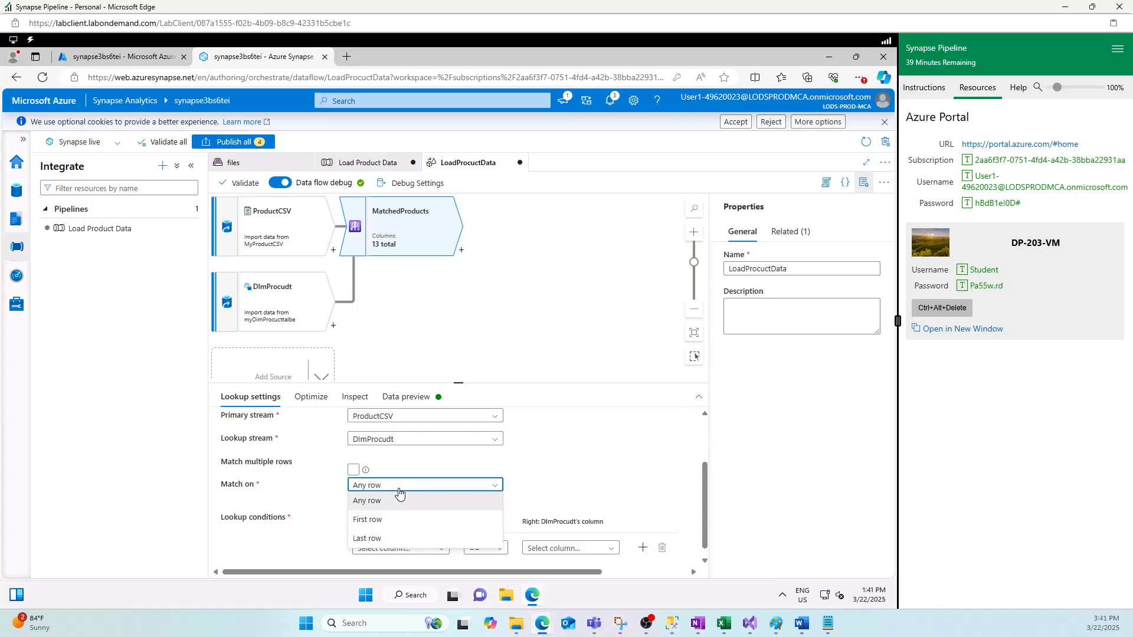
click(368, 538)
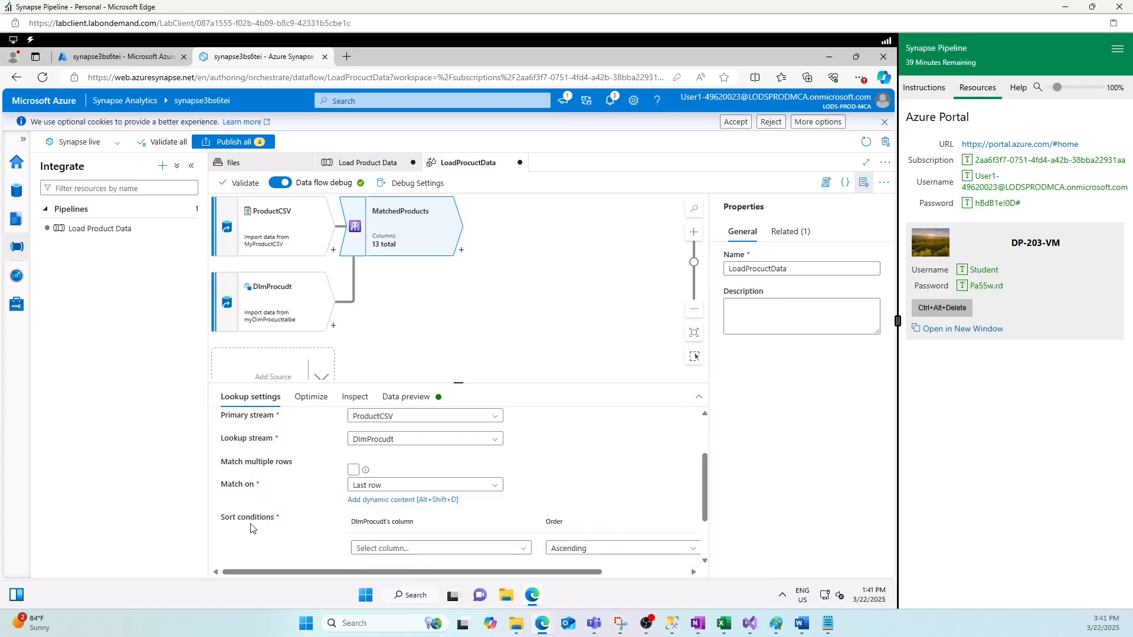
scroll(475, 551, down, 2)
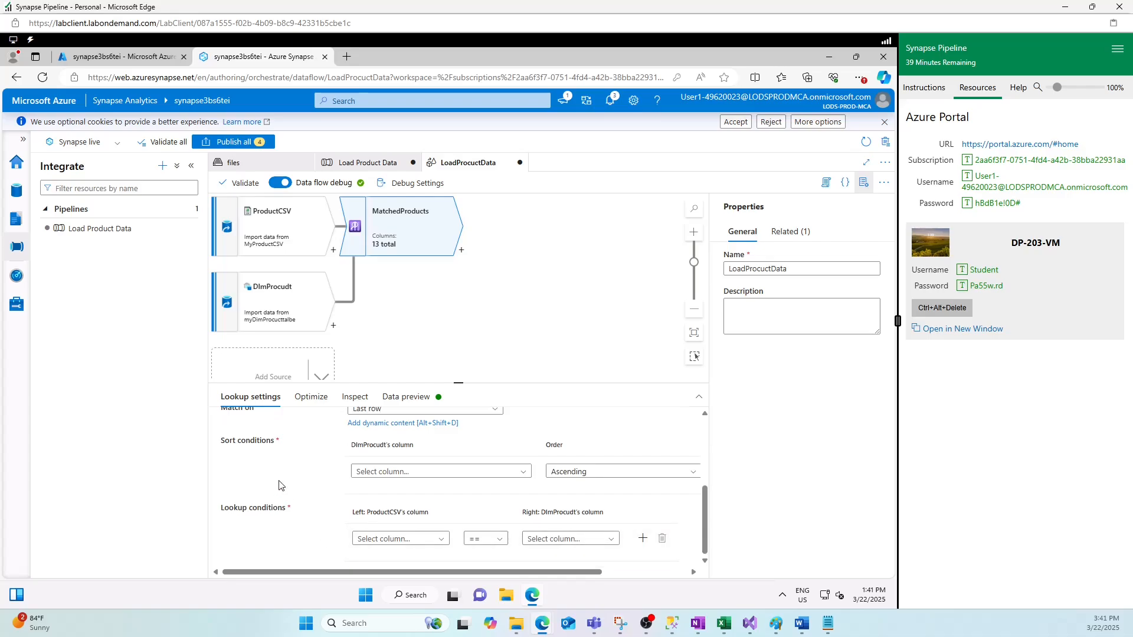
click(408, 472)
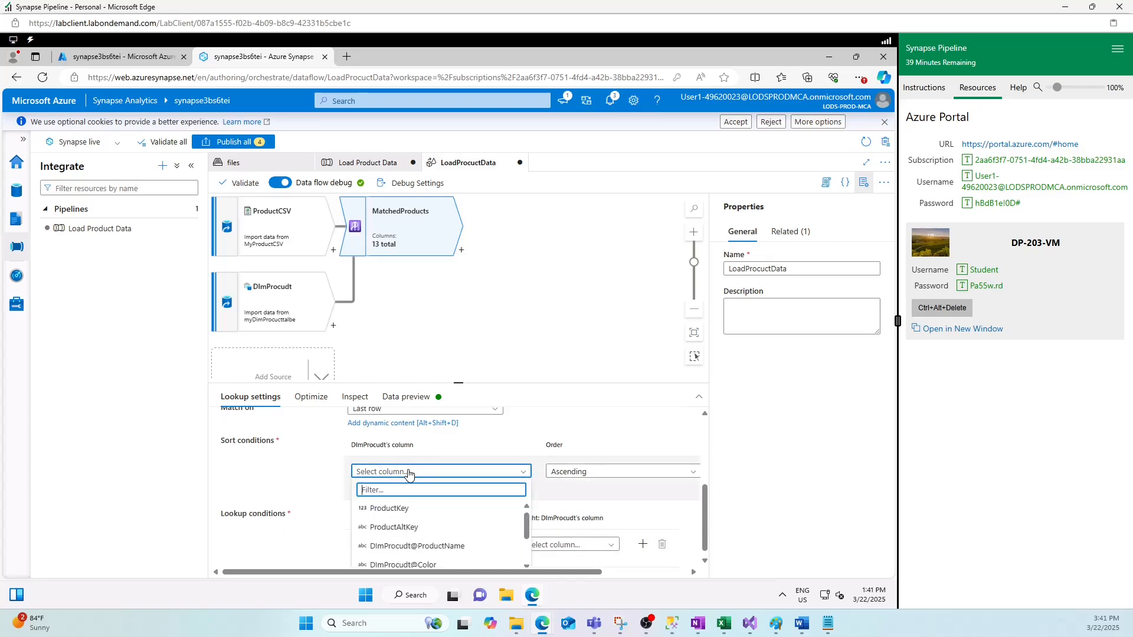
click(401, 511)
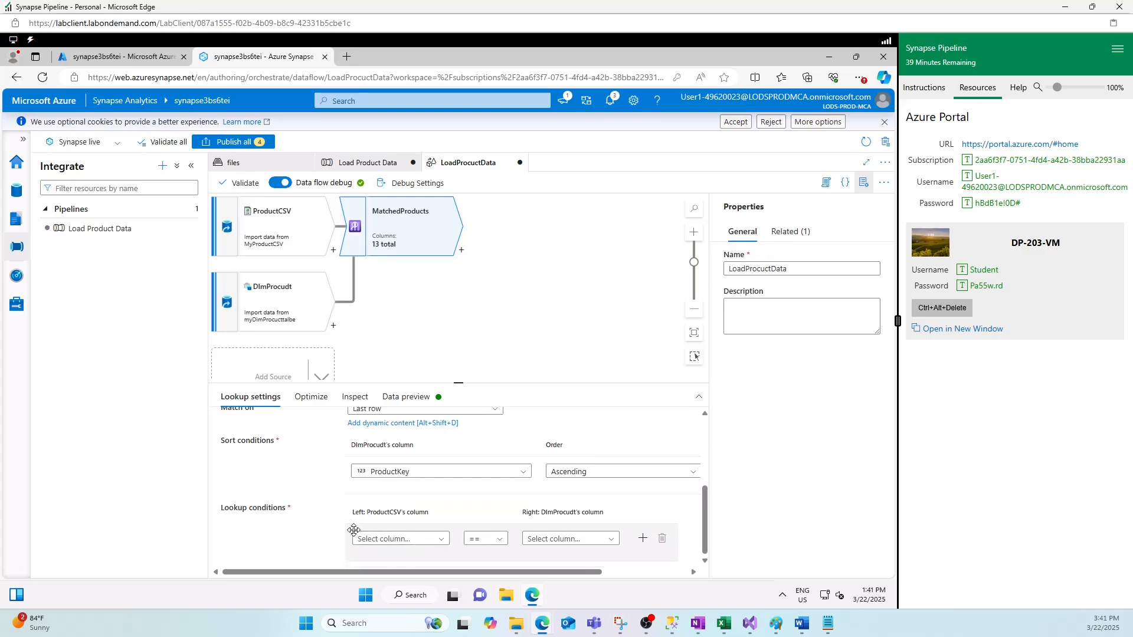
- Set the lookup condition to ProductID == ProductAltKey via the expression builder
click(410, 539)
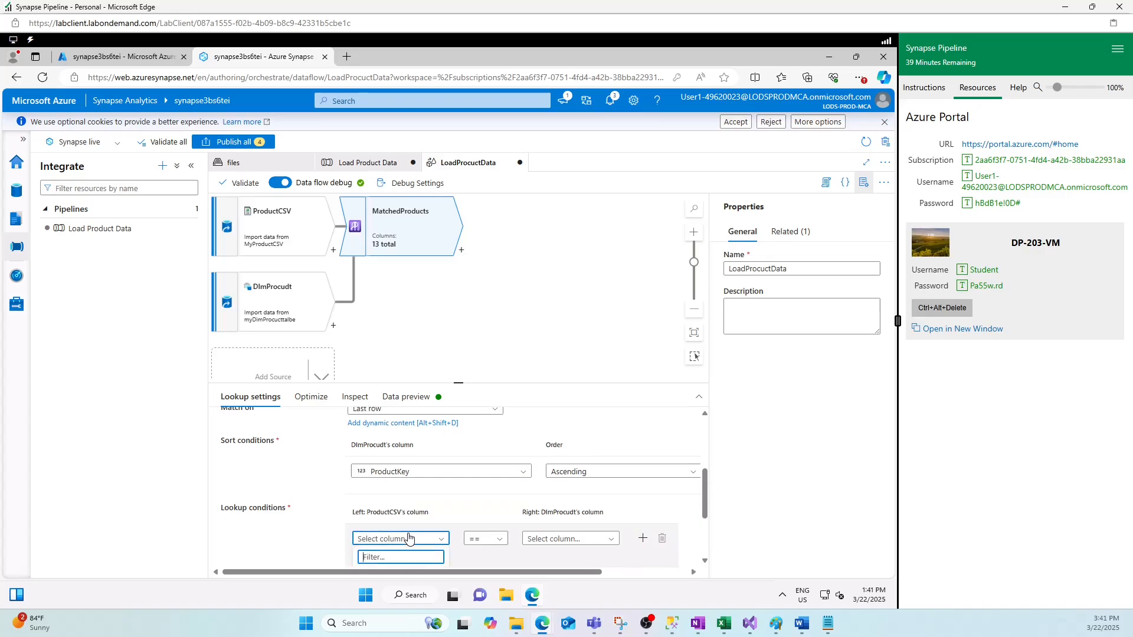
text(procu)
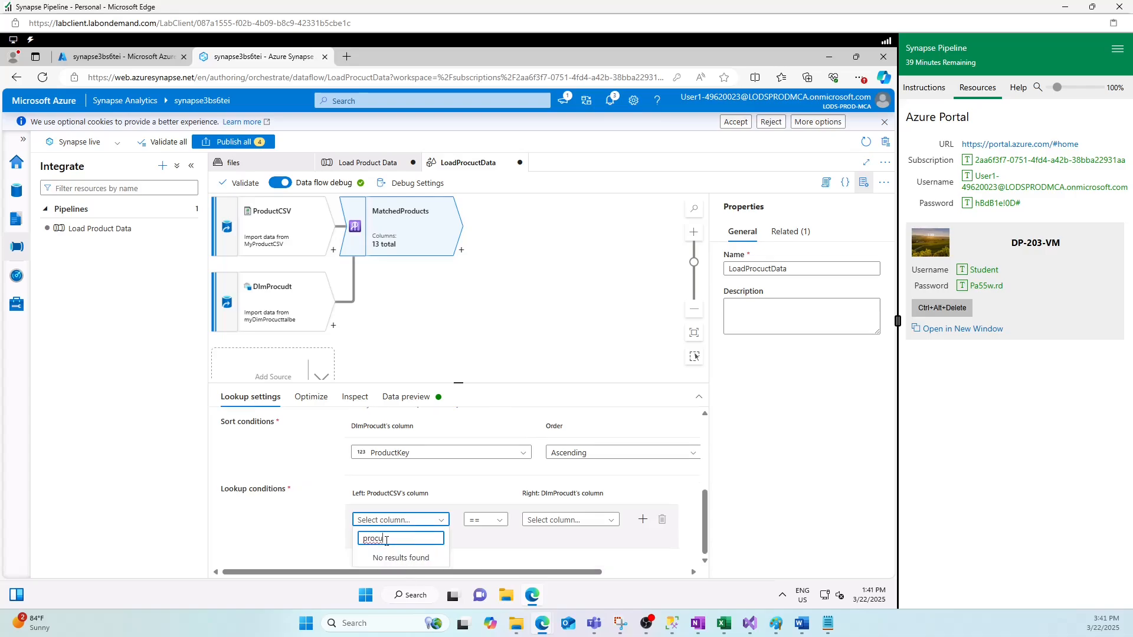
key(BackSpace)
key(BackSpace)
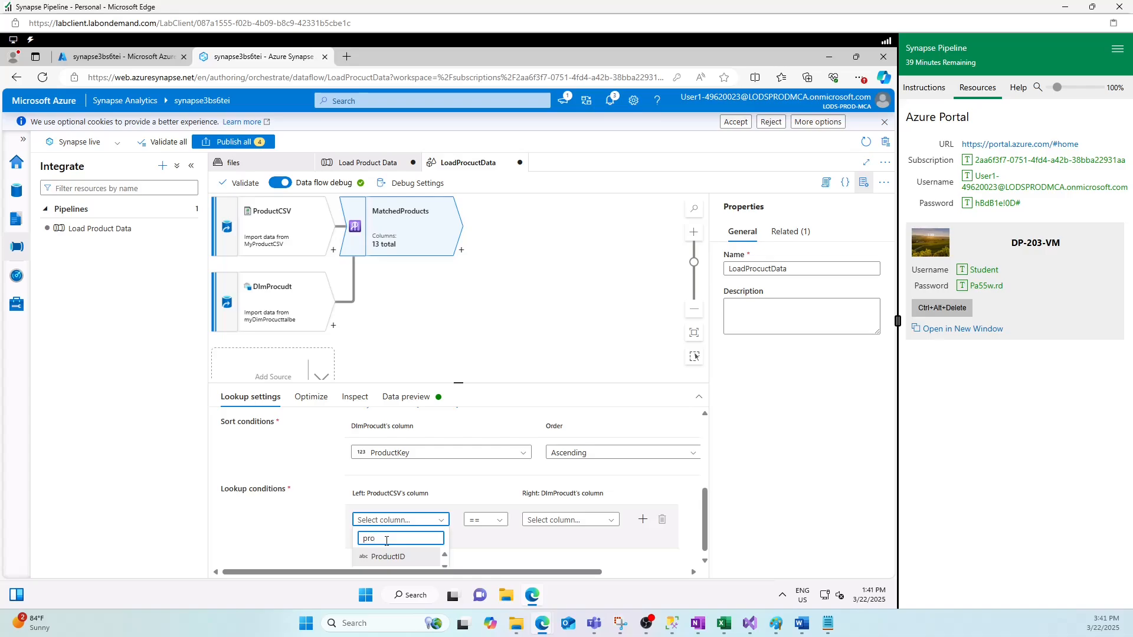
click(387, 557)
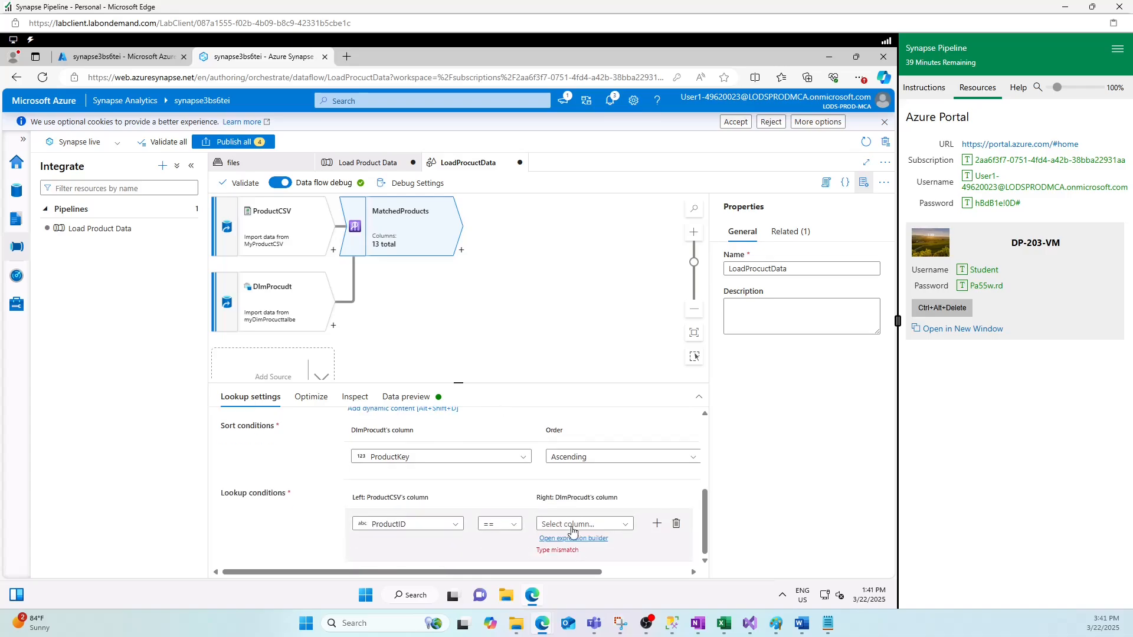
click(572, 536)
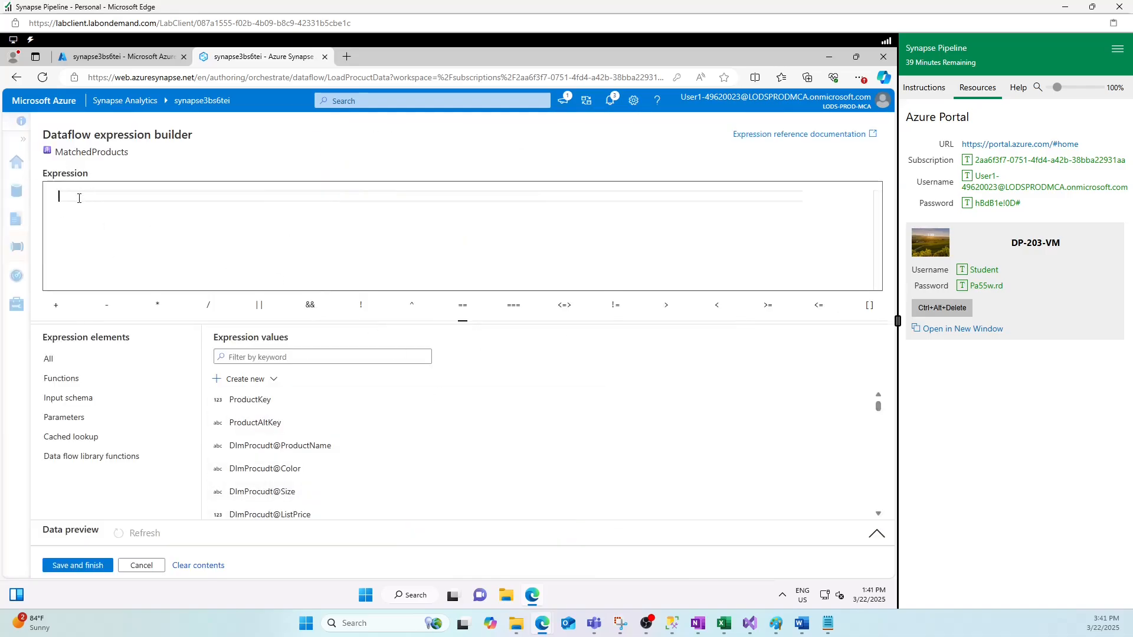
click(251, 424)
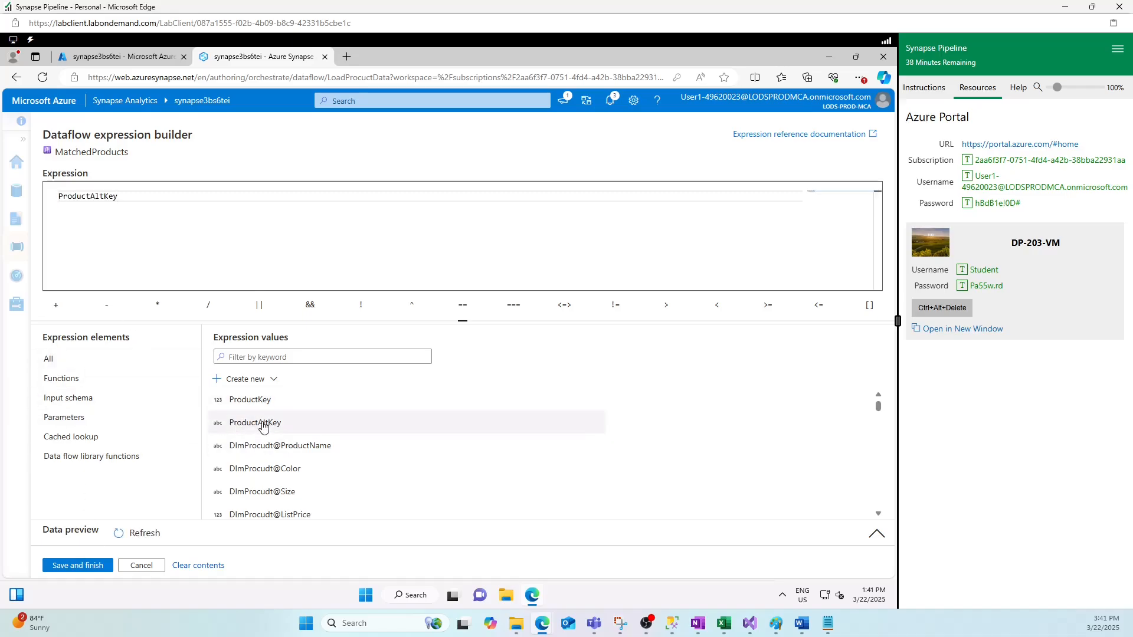
click(79, 566)
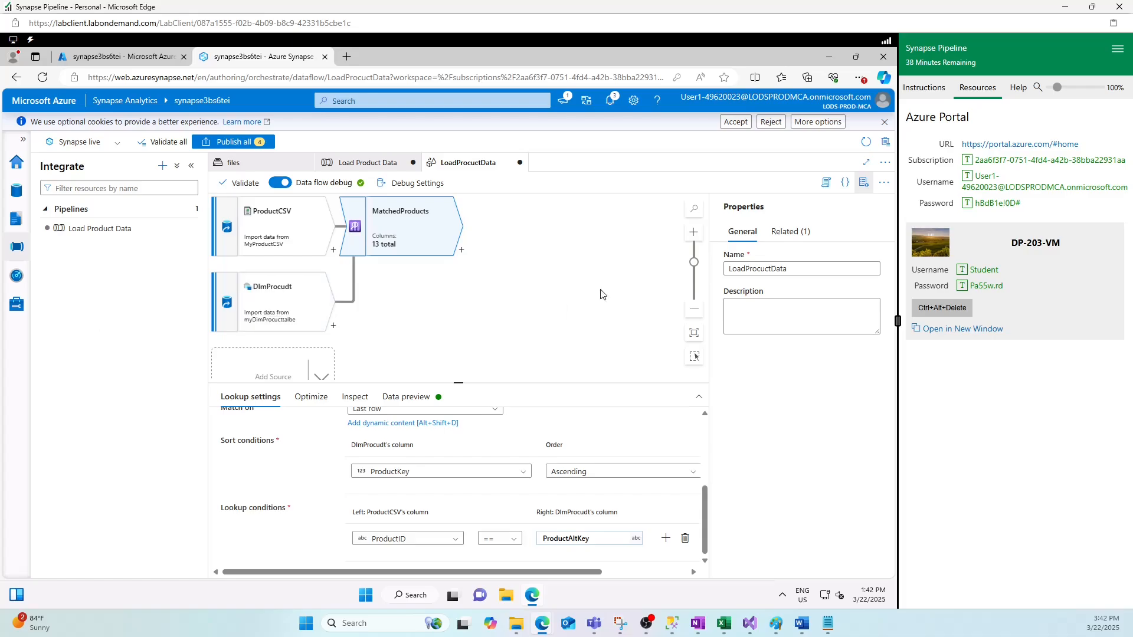
- Add an Alter Row named SetLoadAction after MatchedProducts, its first condition set to Insert if
click(461, 251)
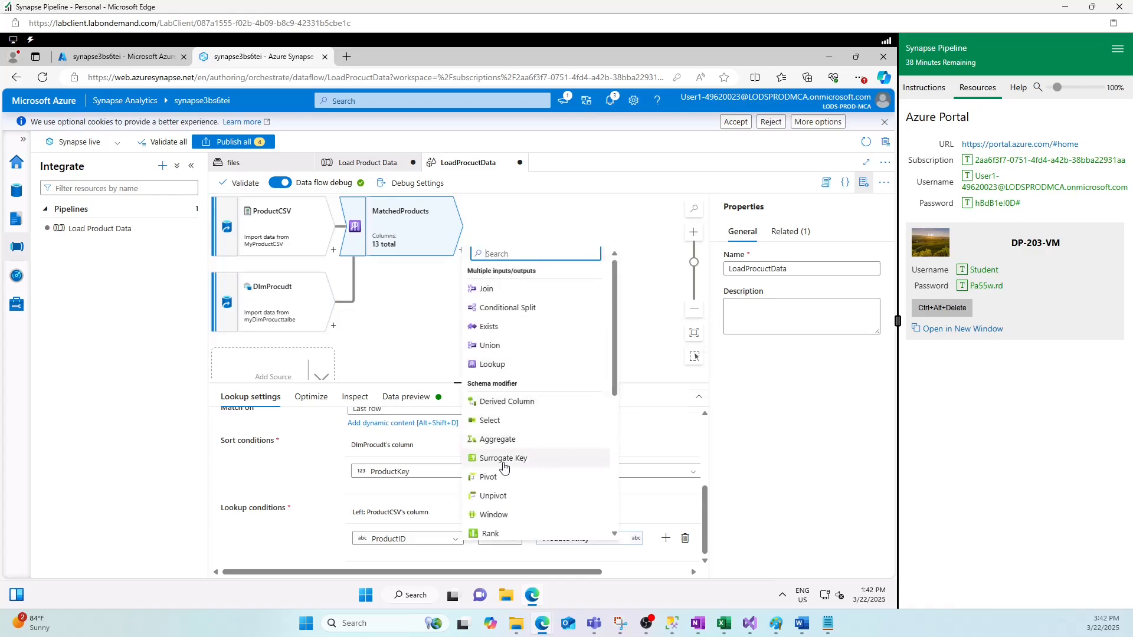
scroll(508, 413, down, 4)
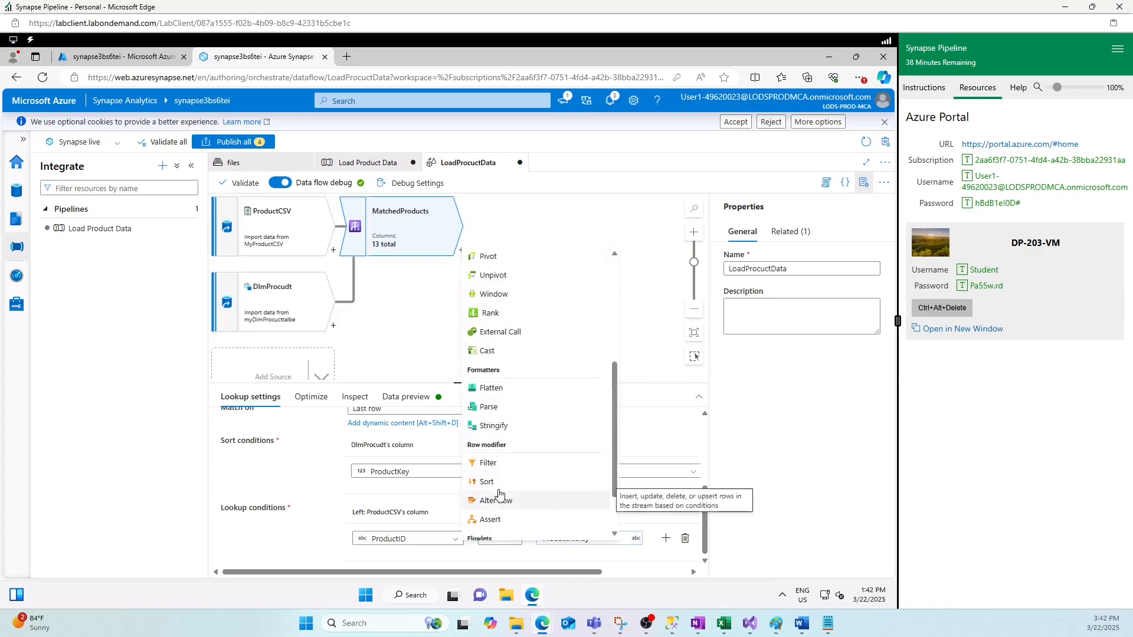
click(496, 501)
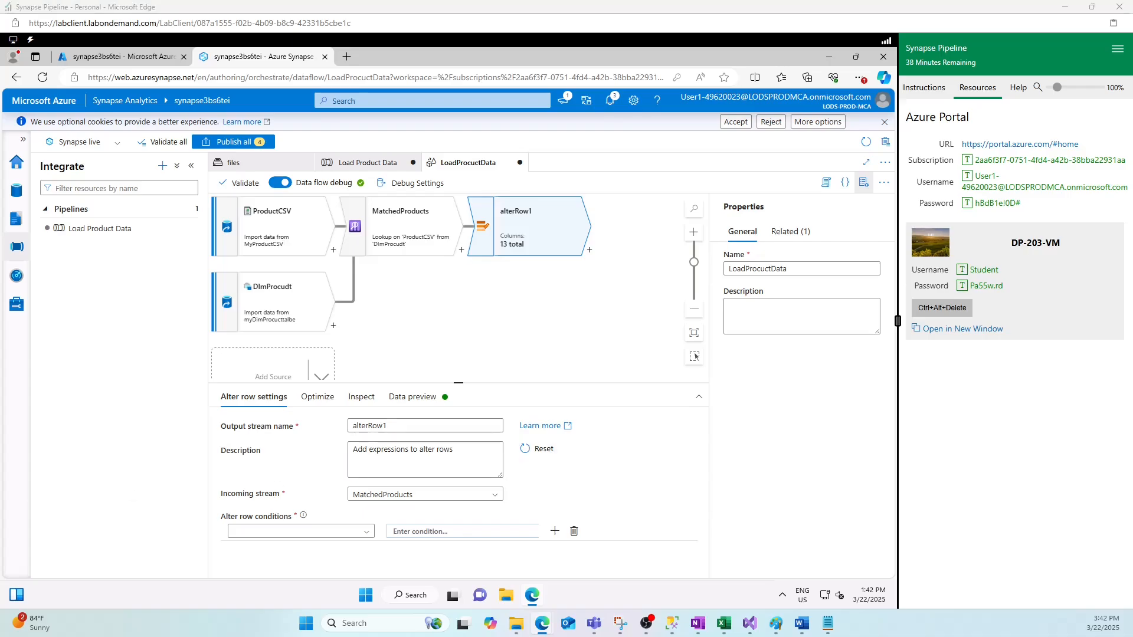
click(425, 425)
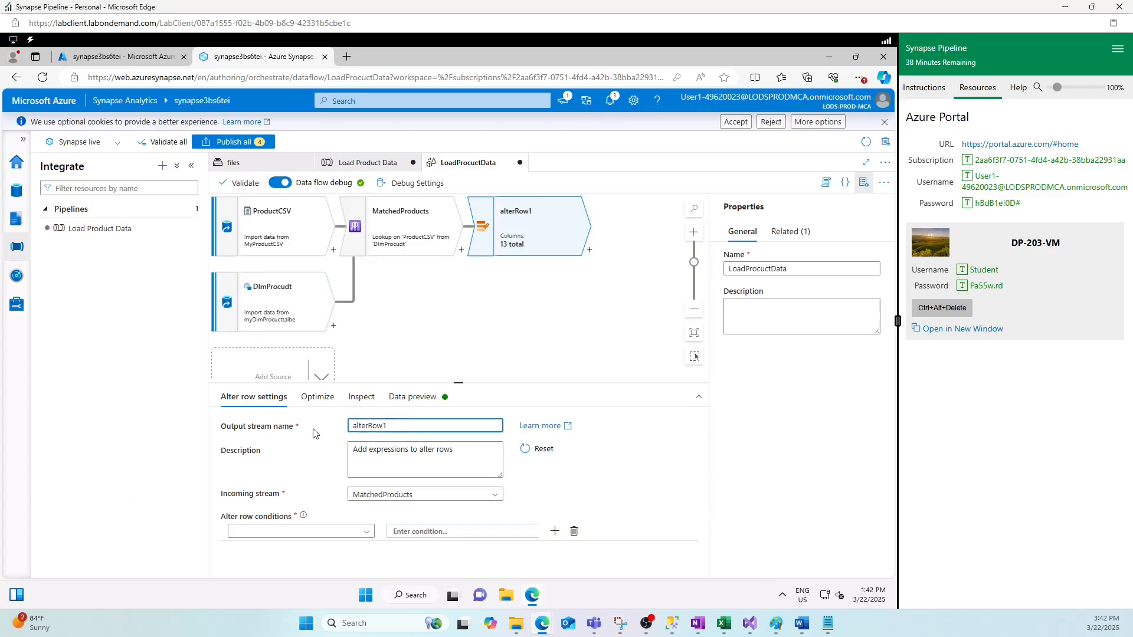
text(SetLoadAction)
drag(386, 427, 352, 427)
key(BackSpace)
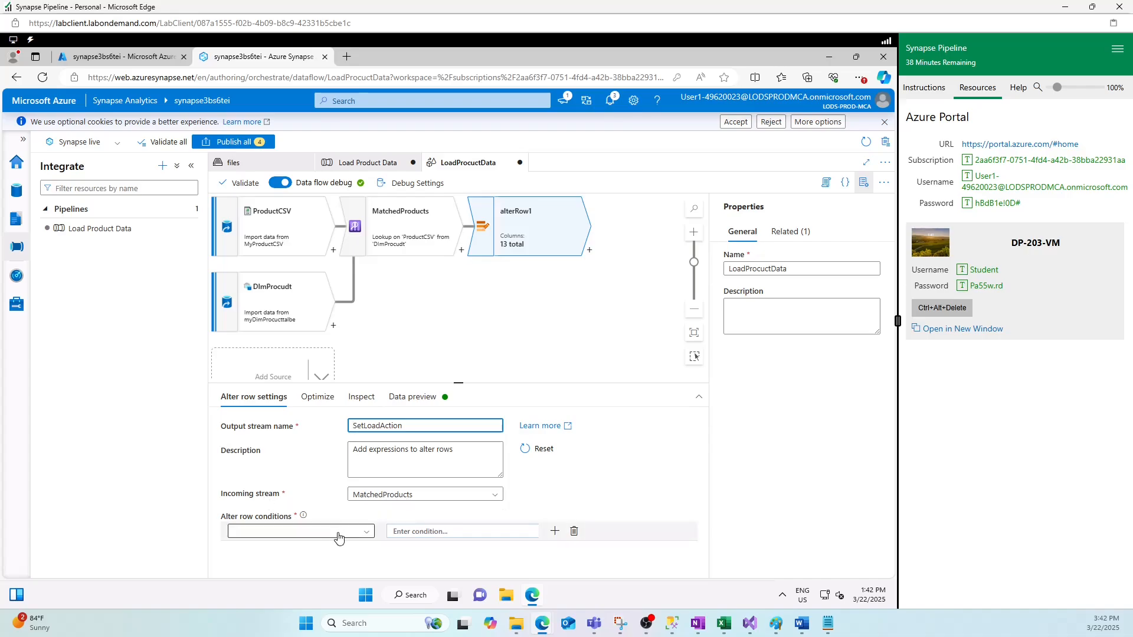
click(304, 531)
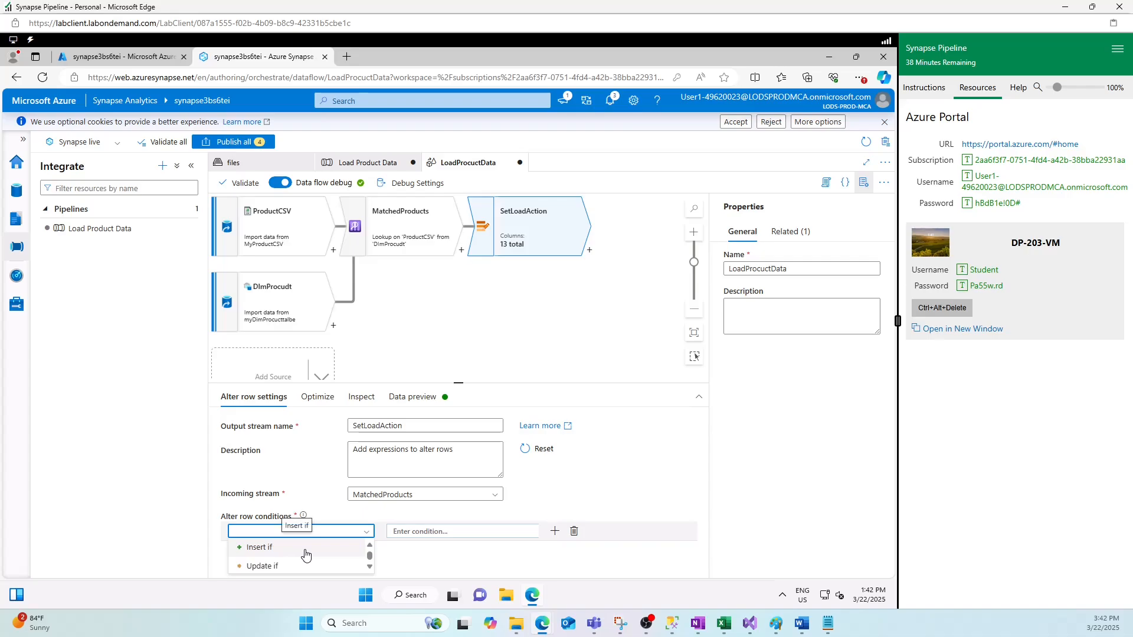
click(306, 548)
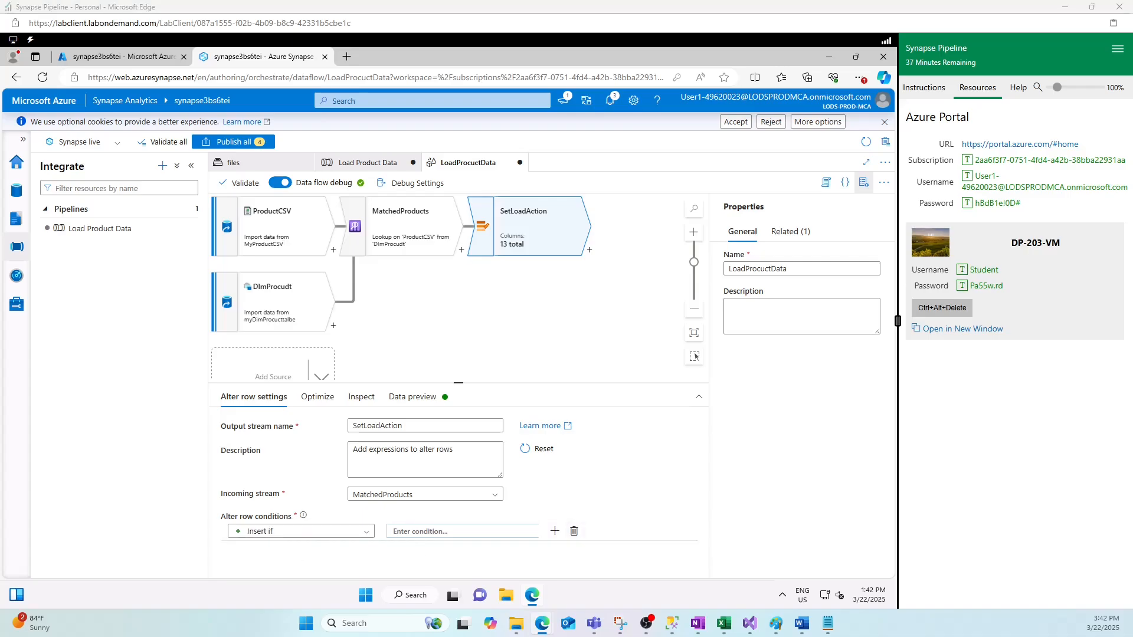
- Set SetLoadAction's Insert if condition to isNull(ProductKey)
click(401, 532)
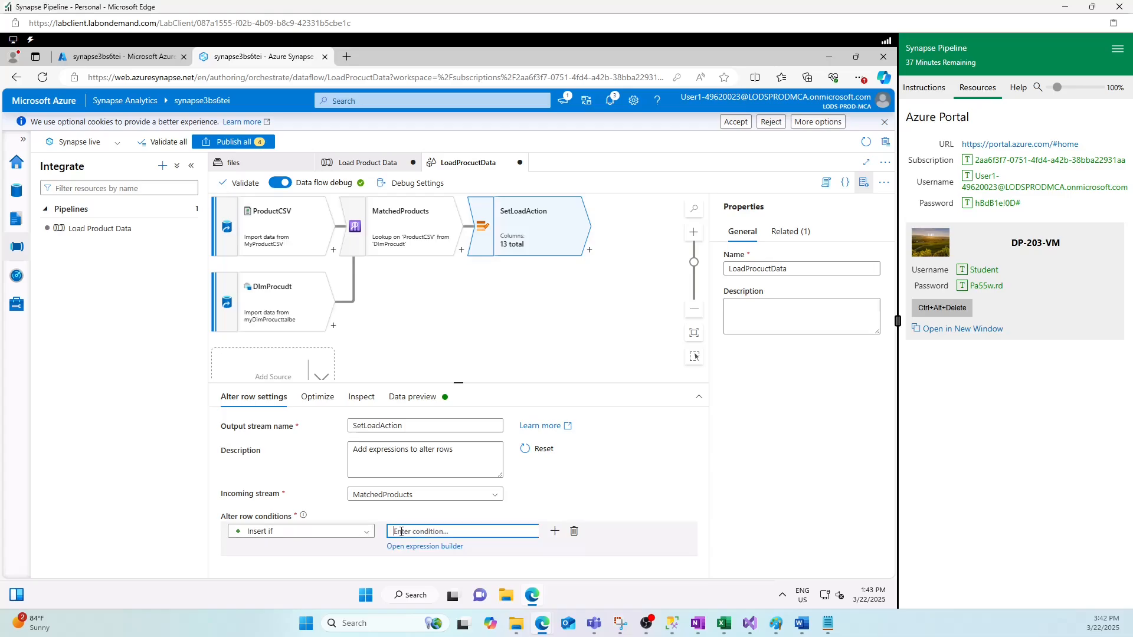
text(isNull(ProductKey))
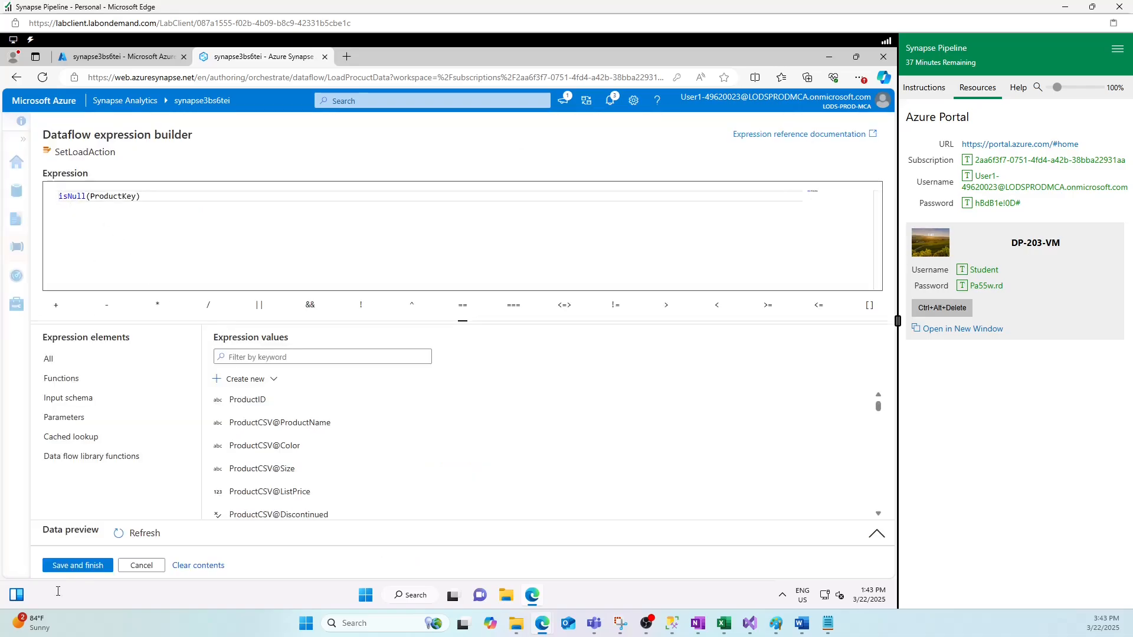
click(79, 566)
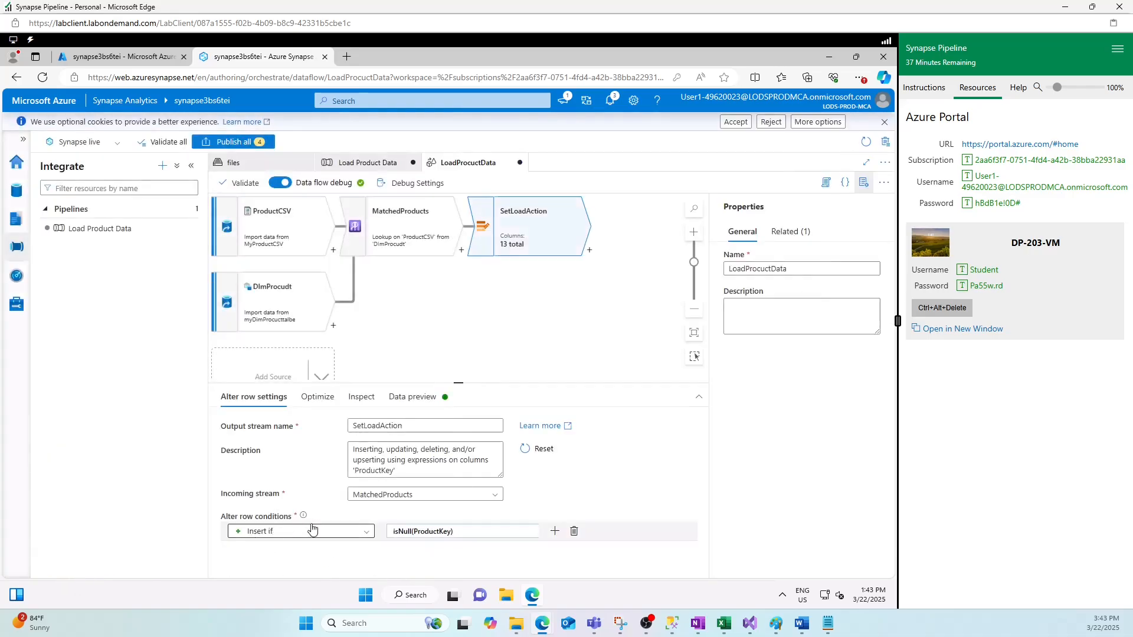
- Add a second rule, Upsert if, with the condition not(isNull(ProductKey))
click(555, 531)
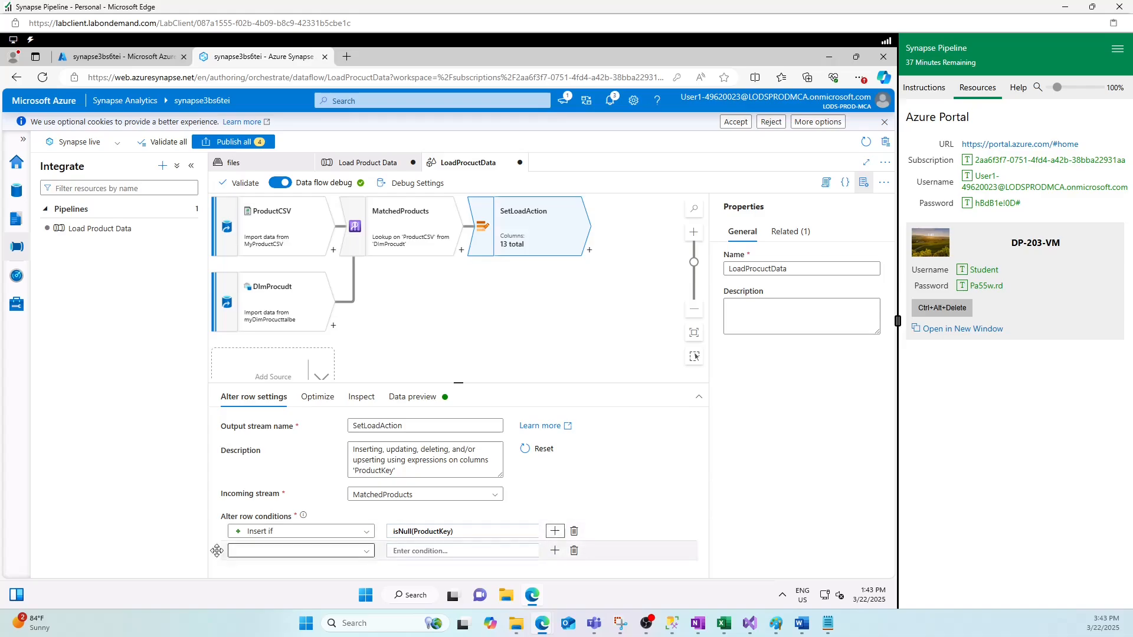
click(297, 551)
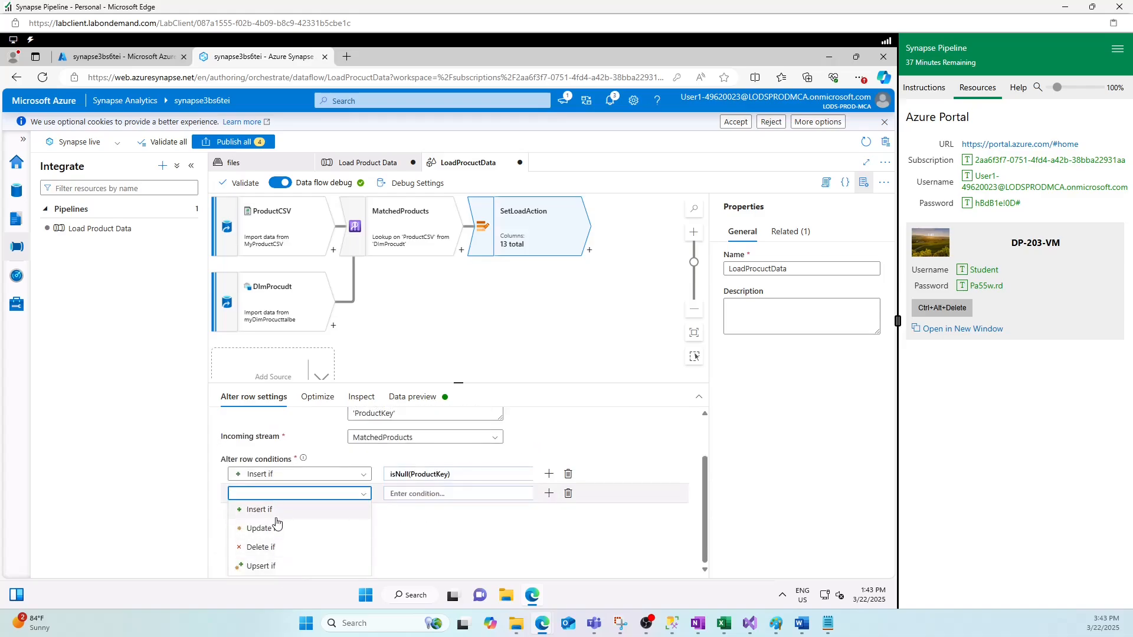
click(260, 566)
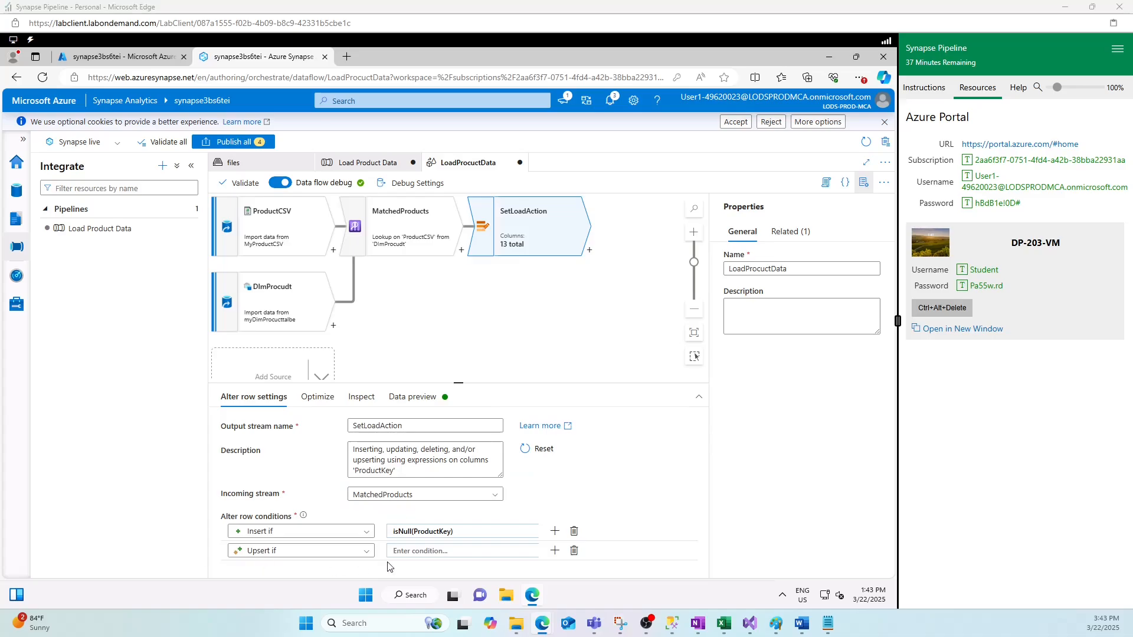
click(416, 551)
text(v)
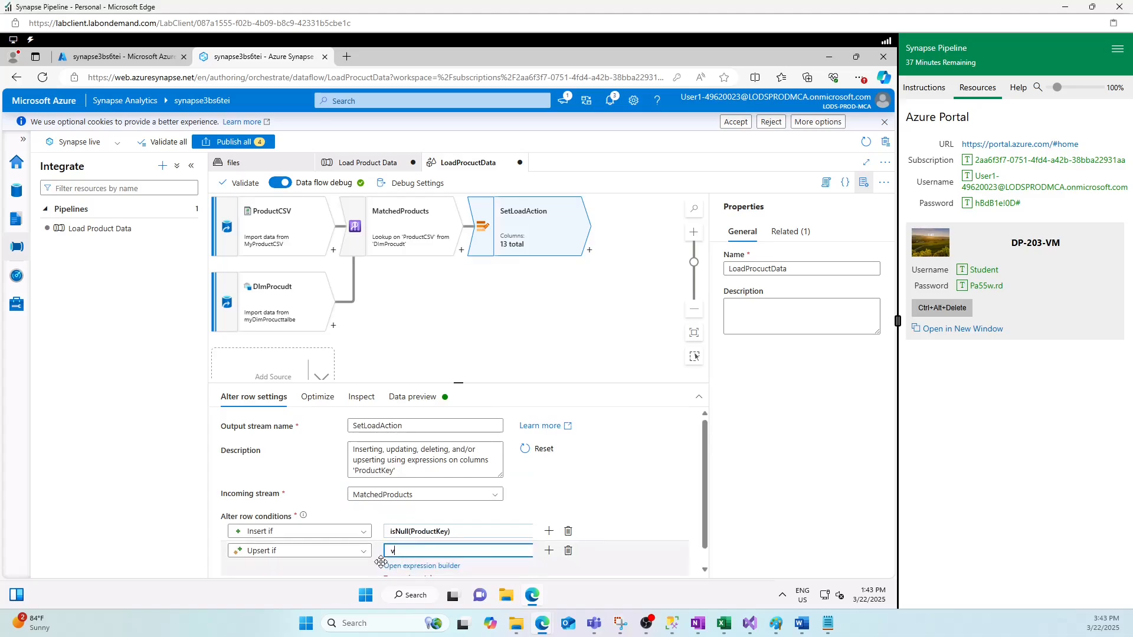
key(BackSpace)
text(not(isNull(ProductKey)))
click(156, 549)
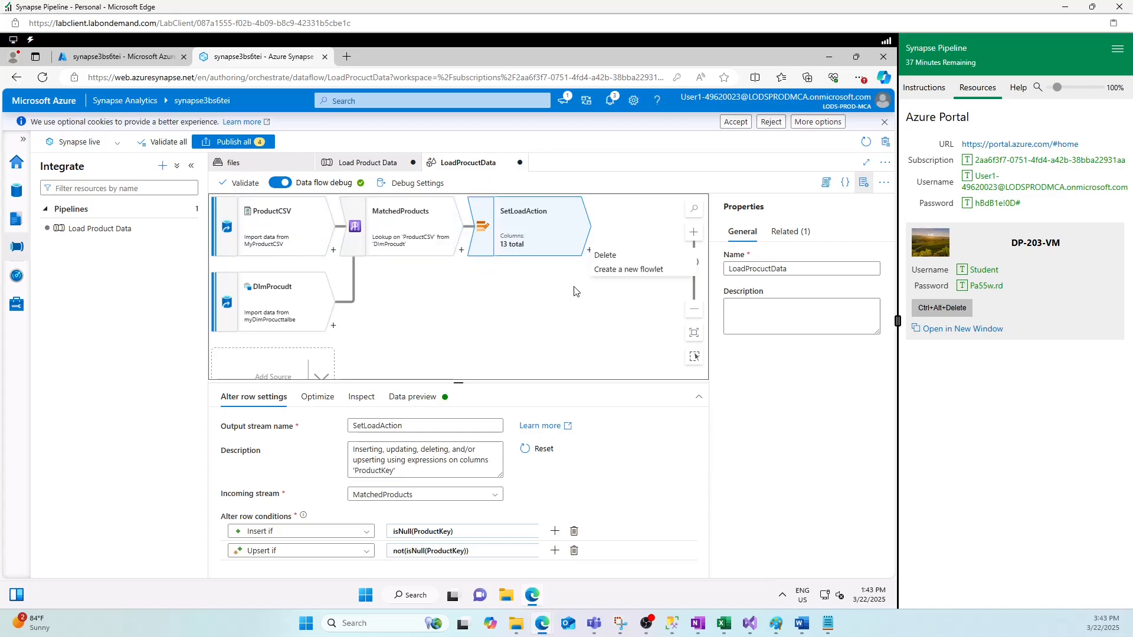
- Add a sink after SetLoadAction and rename it from sink1 to DimProductTable
click(590, 254)
scroll(660, 413, down, 5)
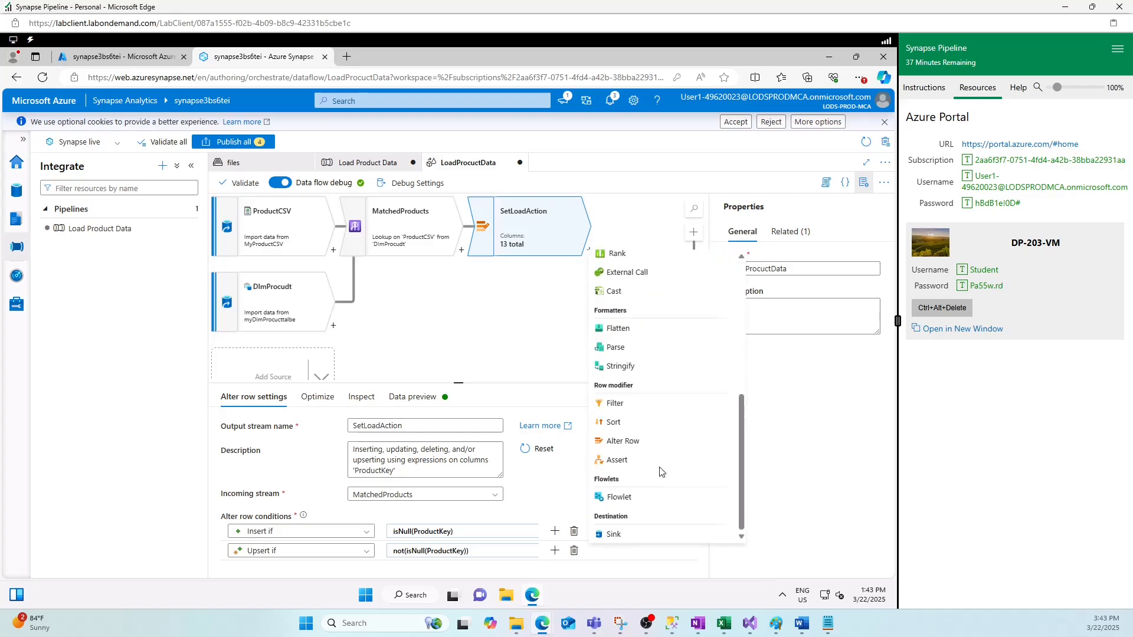
key(Return)
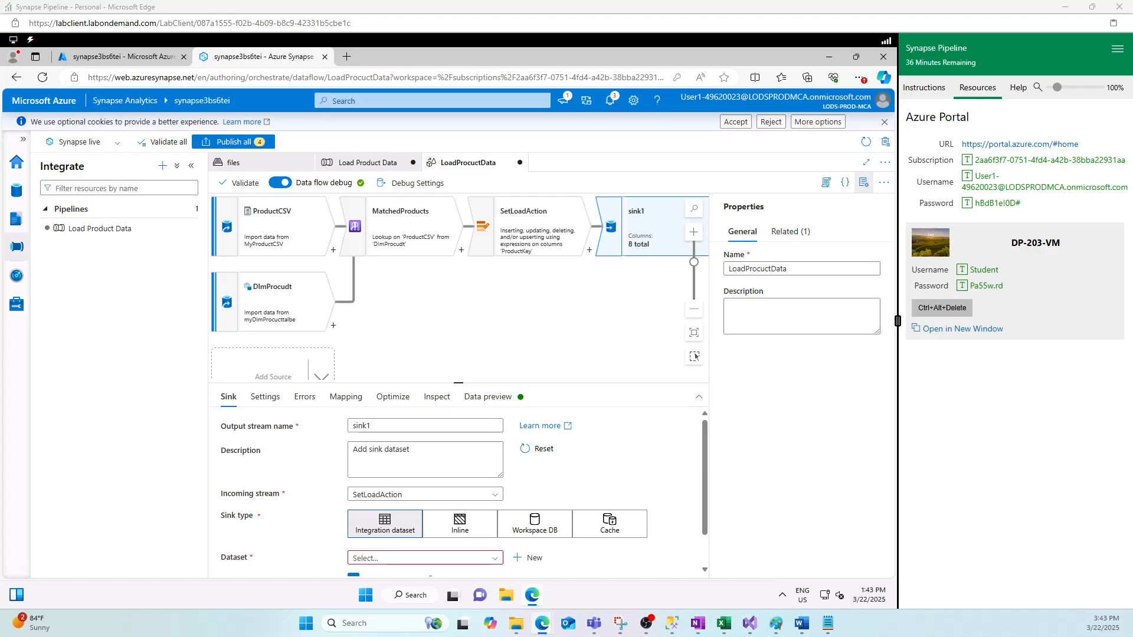
click(373, 426)
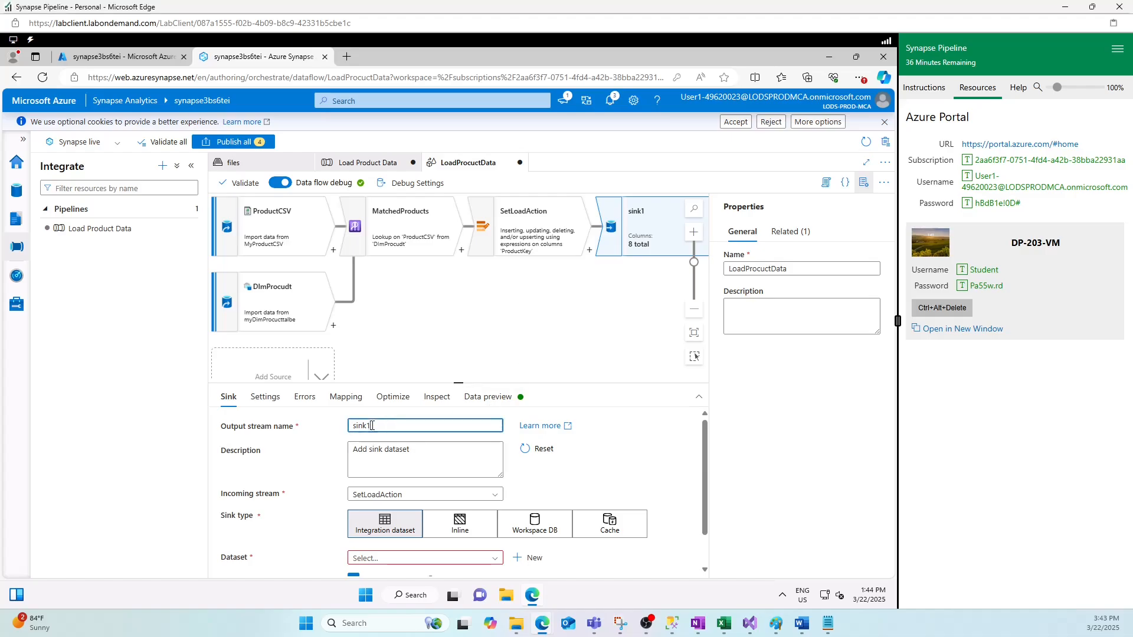
drag(377, 425, 341, 428)
text(DimProductTable)
scroll(493, 550, down, 2)
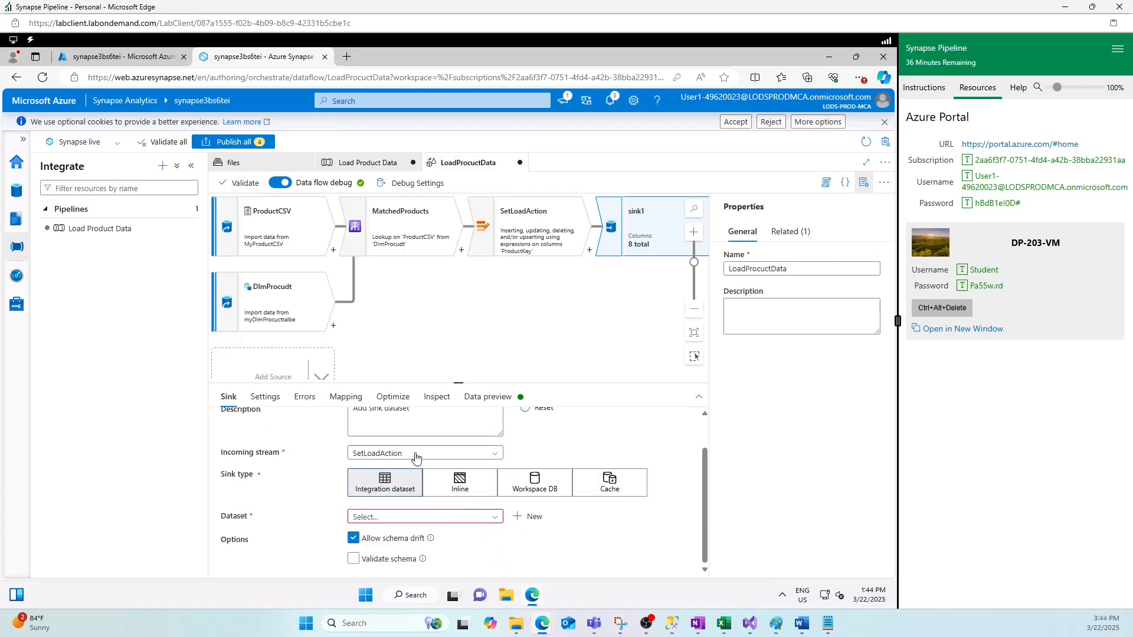
- Set the sink's dataset to the existing myDimProcucttalbe, cancelling a new dataset midway
click(490, 523)
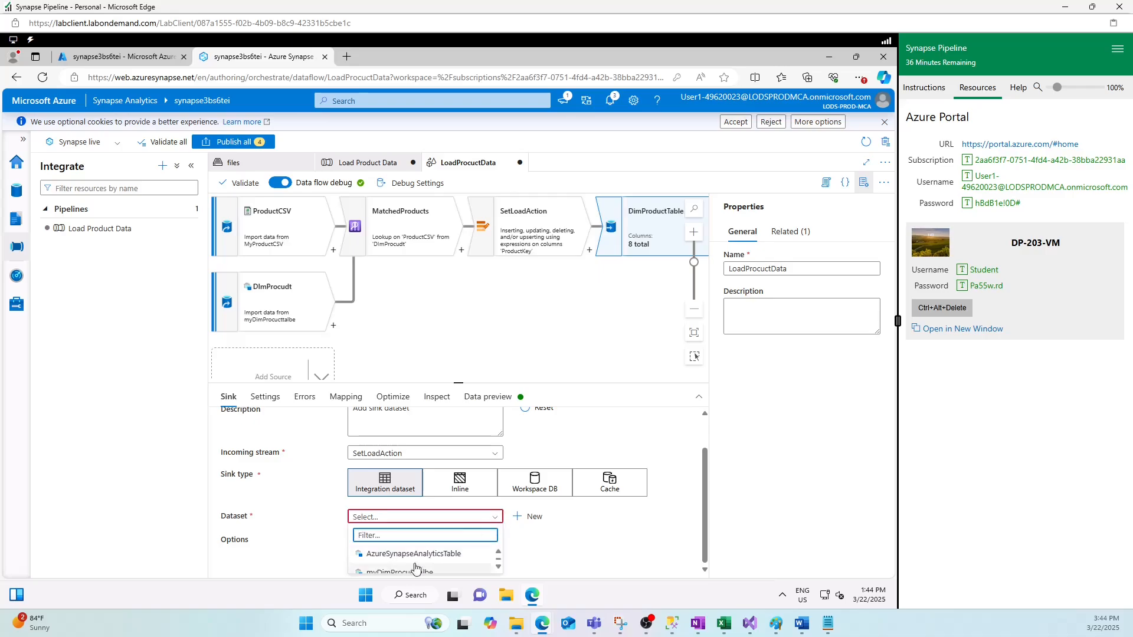
click(531, 516)
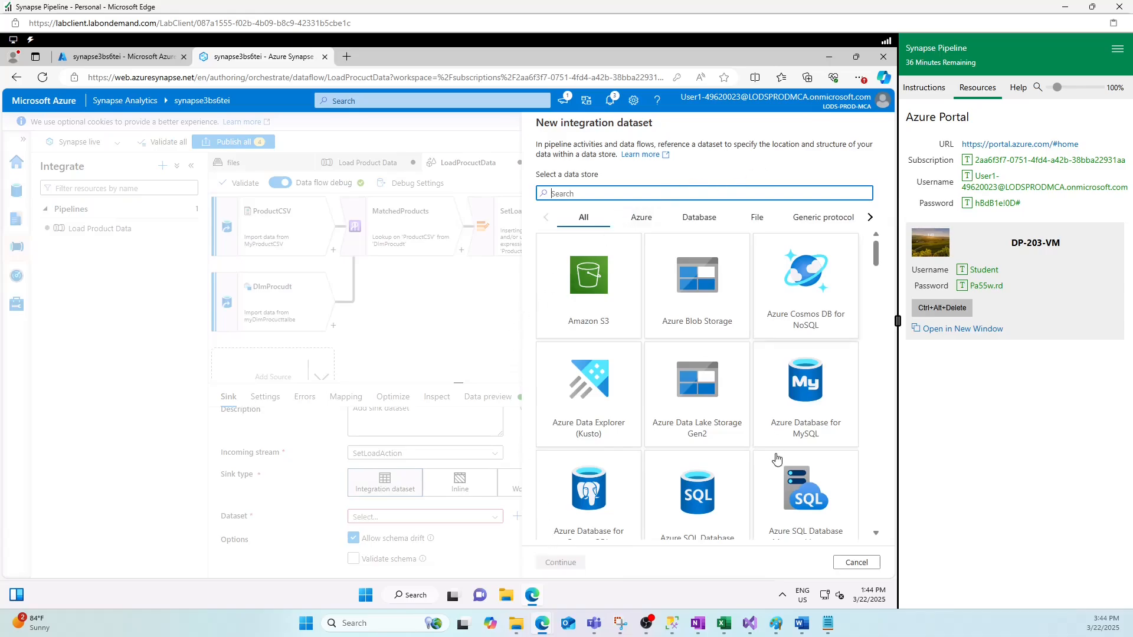
click(856, 565)
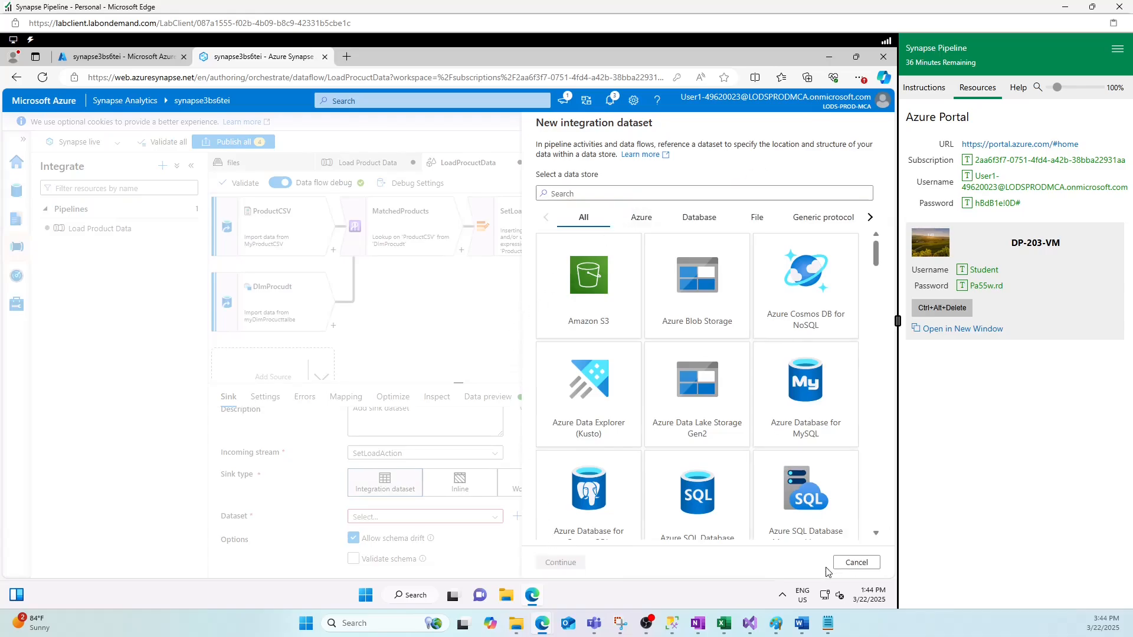
click(495, 517)
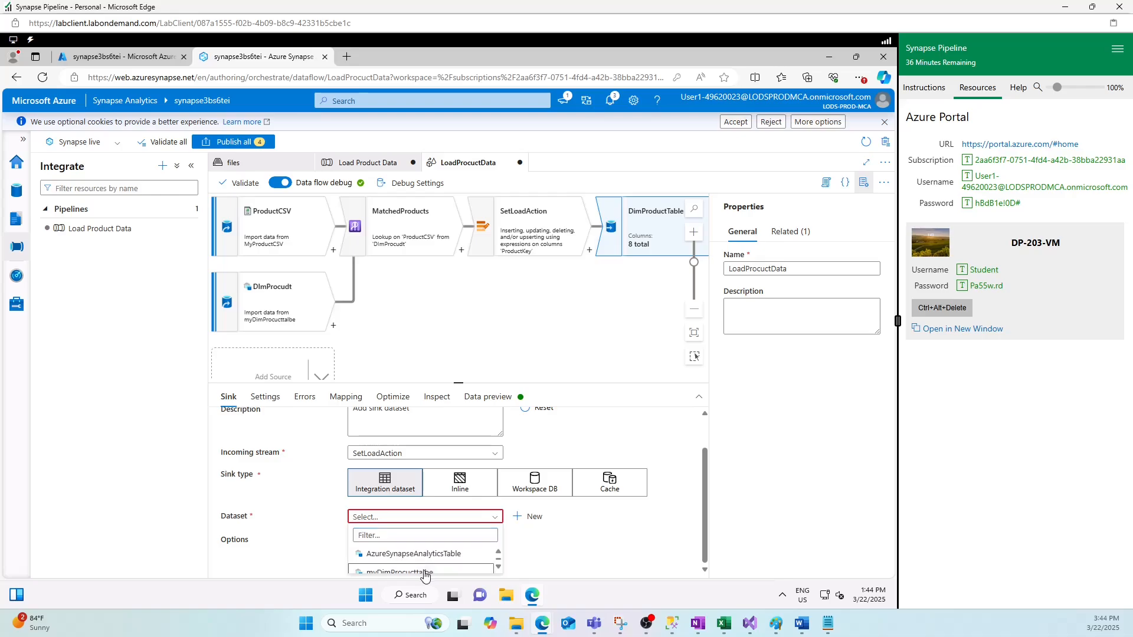
click(424, 571)
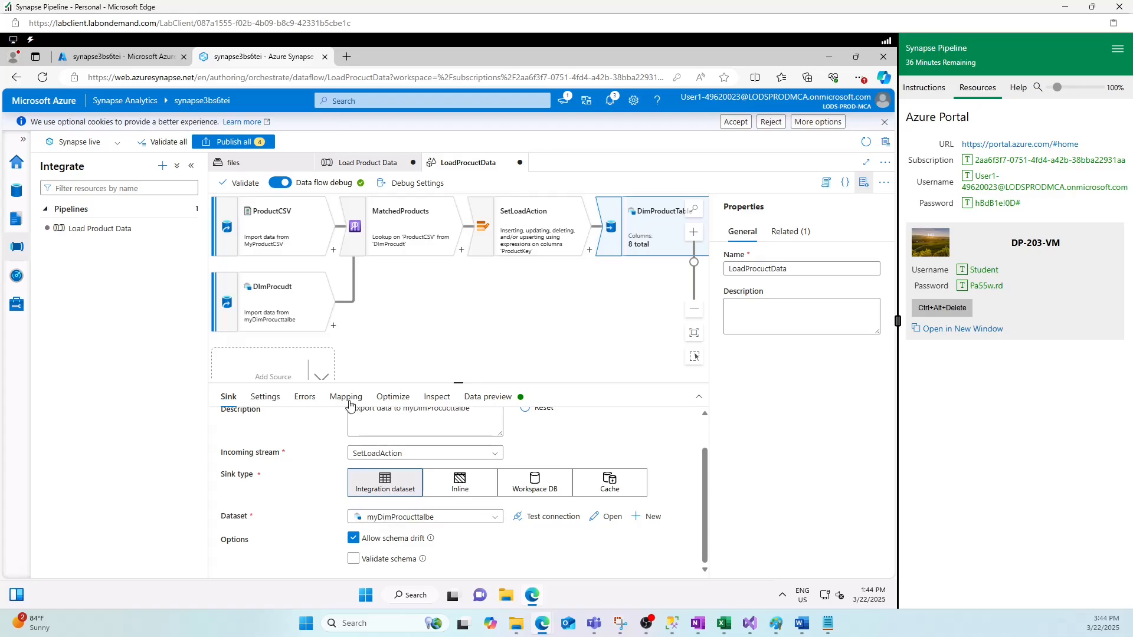
- Check Allow upsert in the DimProductTable sink settings, then review its Errors and Mapping tabs
click(265, 399)
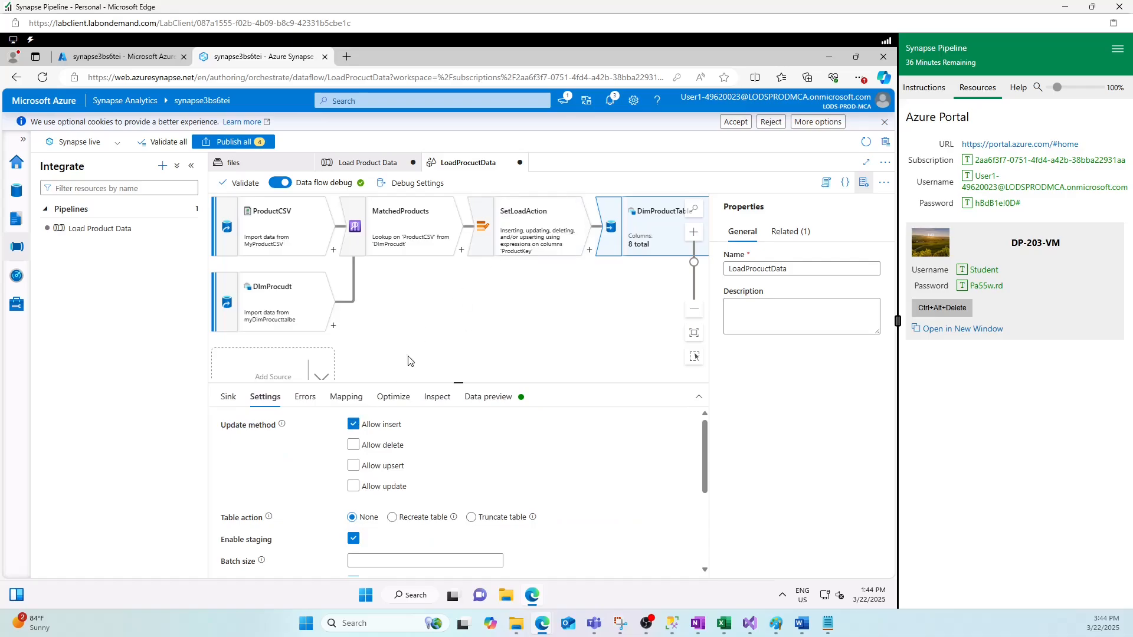
click(353, 466)
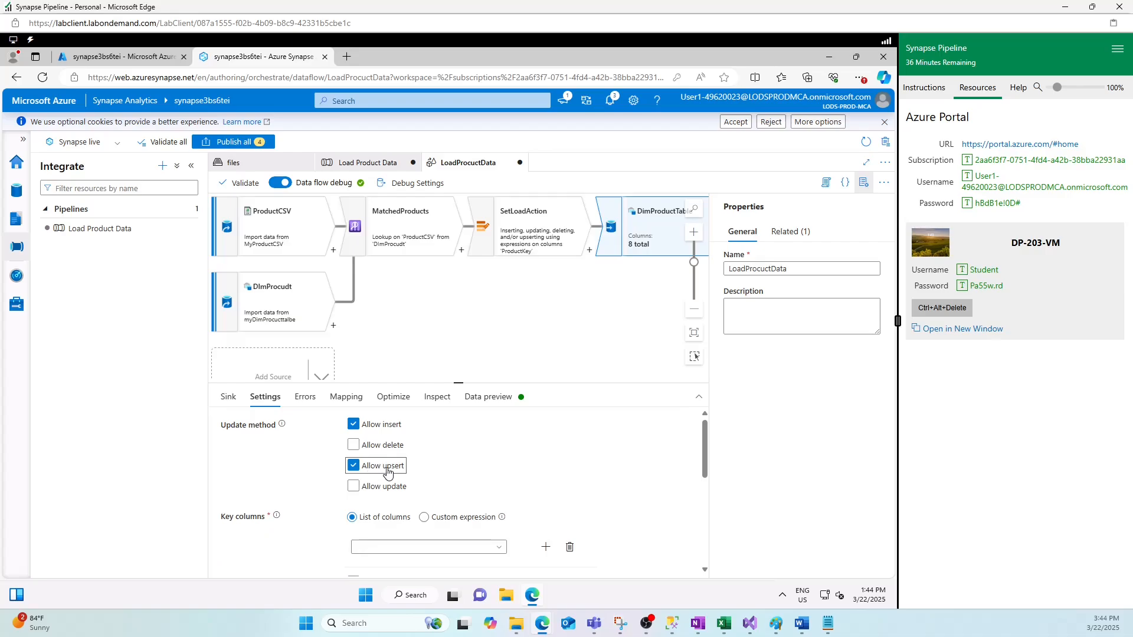
click(306, 402)
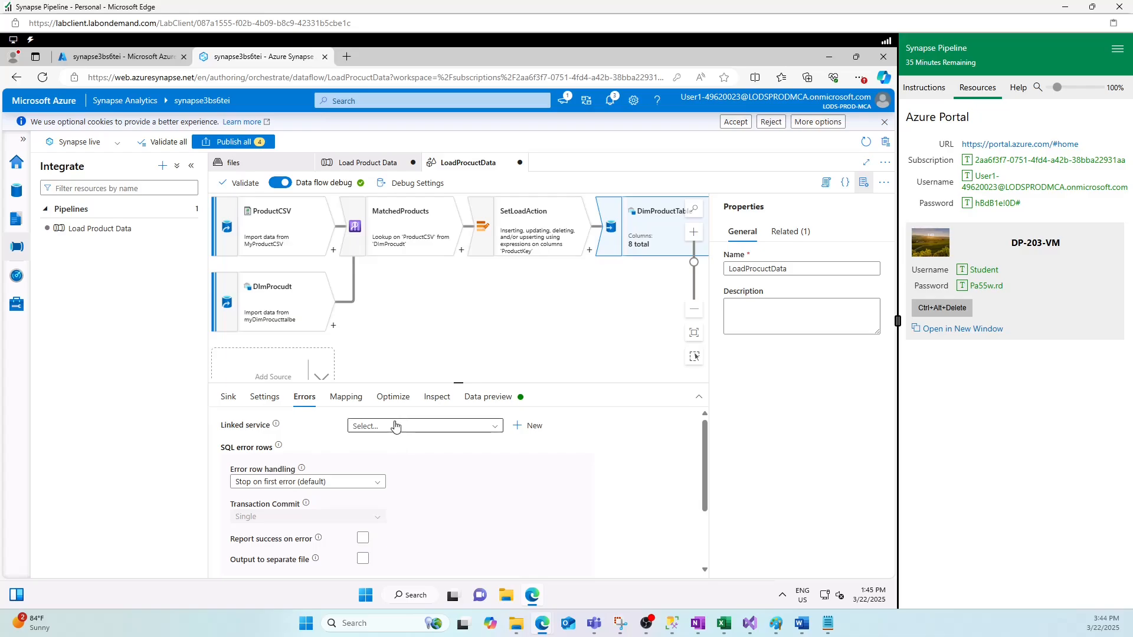
click(346, 399)
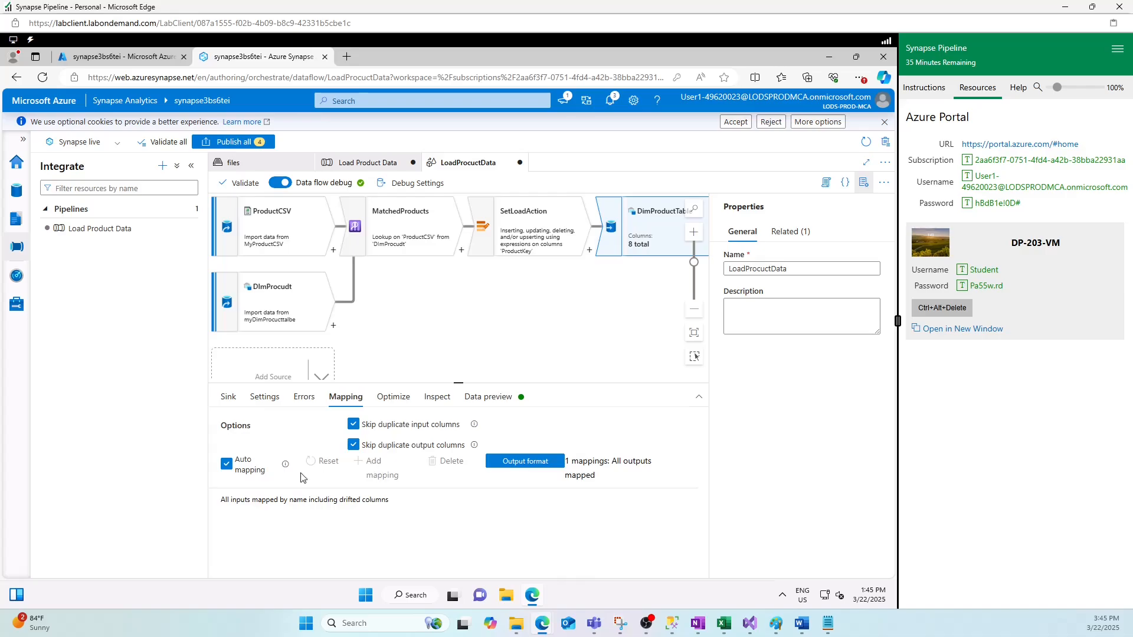
- Turn off Auto mapping and delete the ProductKey mapping row
click(227, 465)
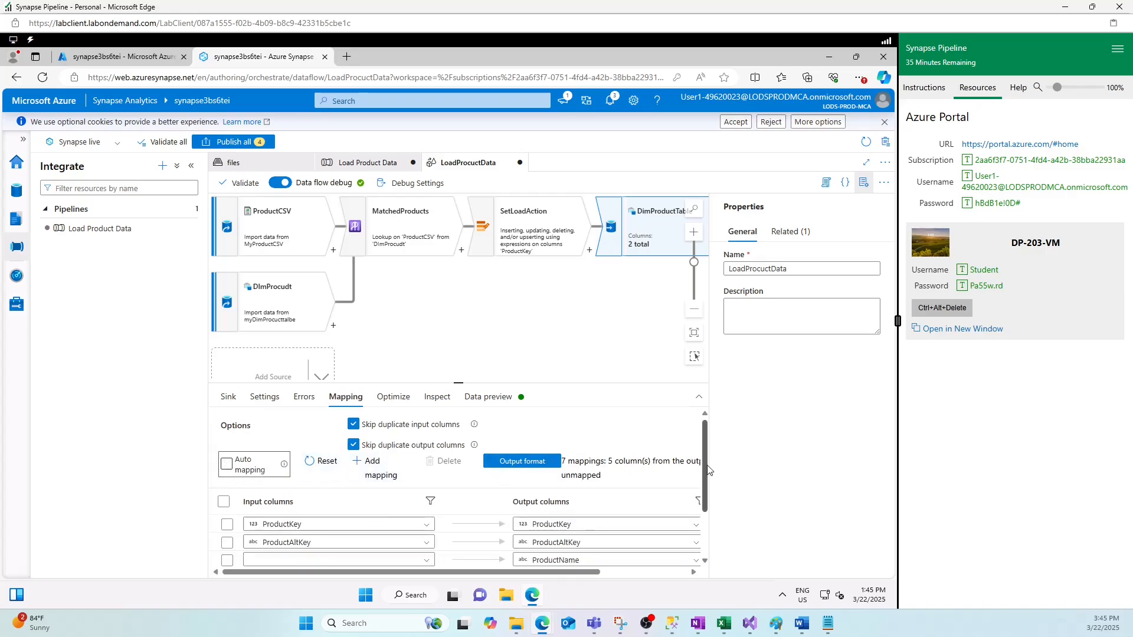
scroll(704, 518, down, 1)
drag(703, 514, 700, 539)
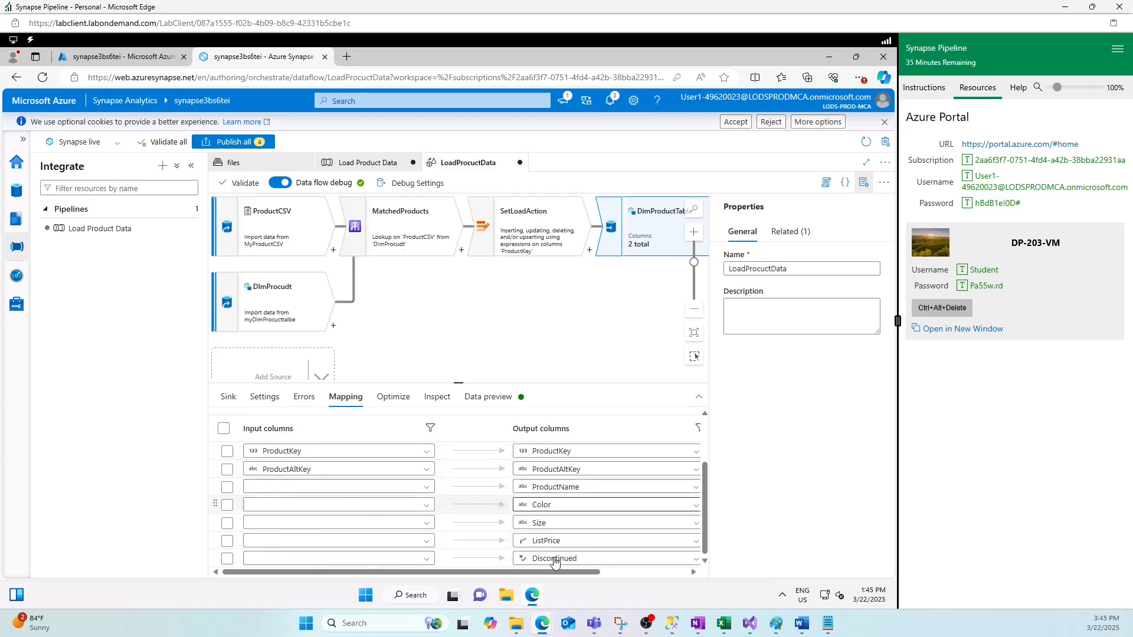
drag(573, 577, 659, 577)
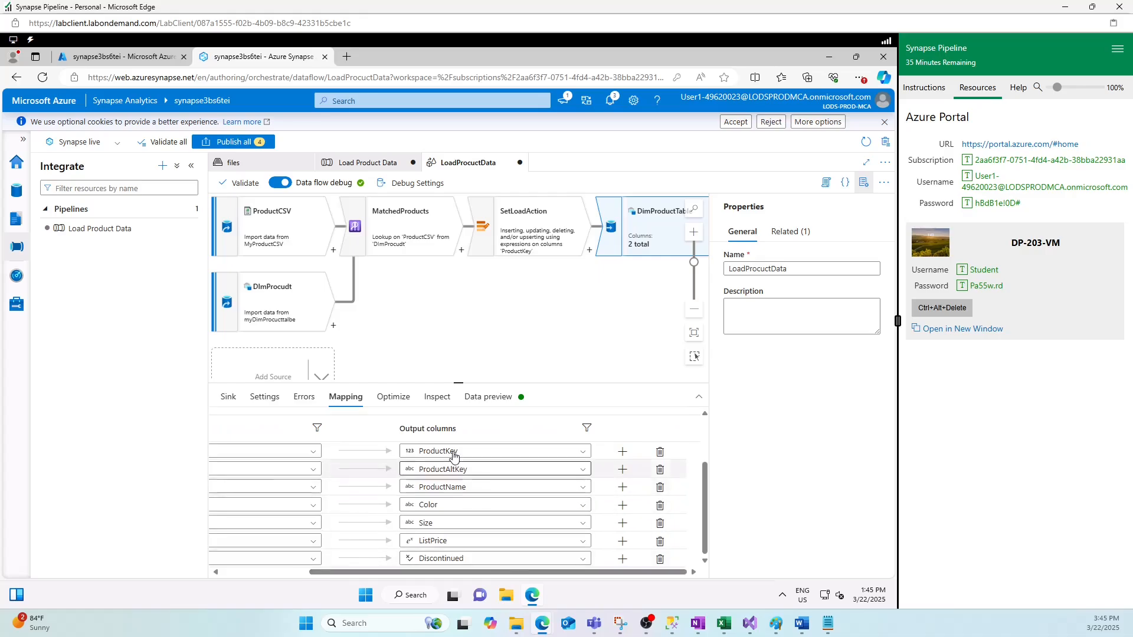
click(663, 455)
drag(397, 576, 329, 581)
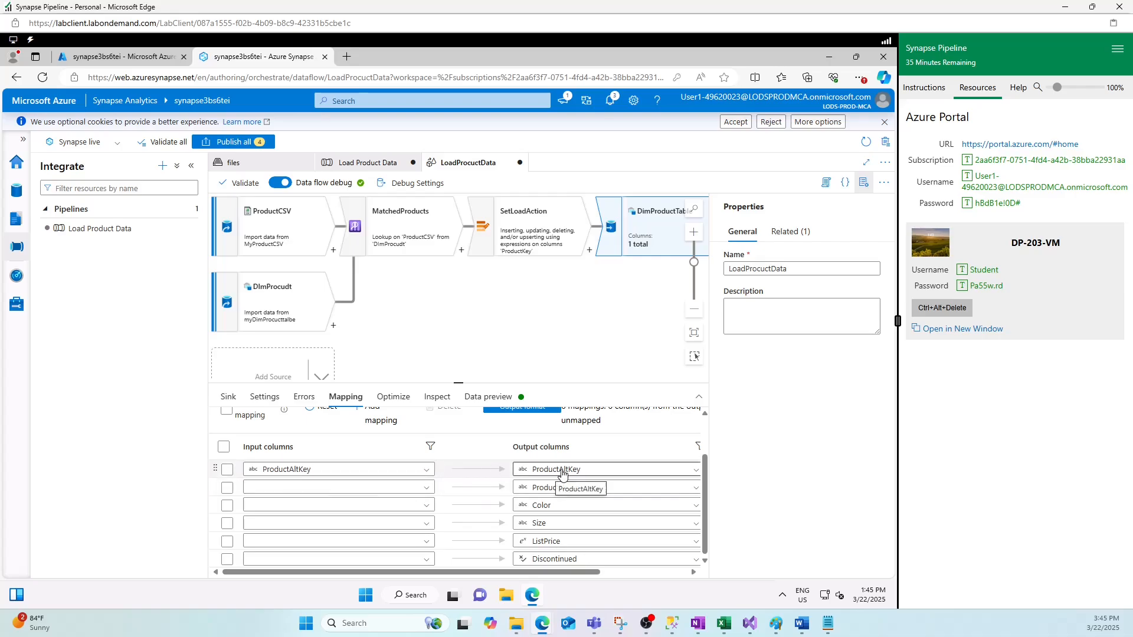
- Map ProductName, Color and Size to their ProductCSV input columns
click(348, 494)
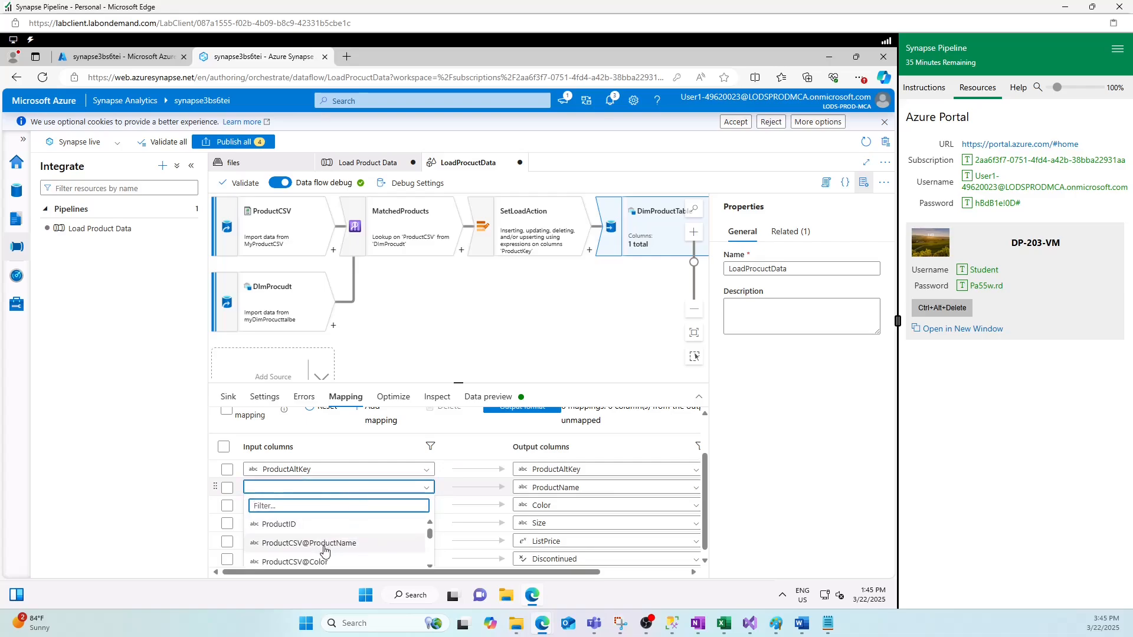
click(324, 551)
click(392, 507)
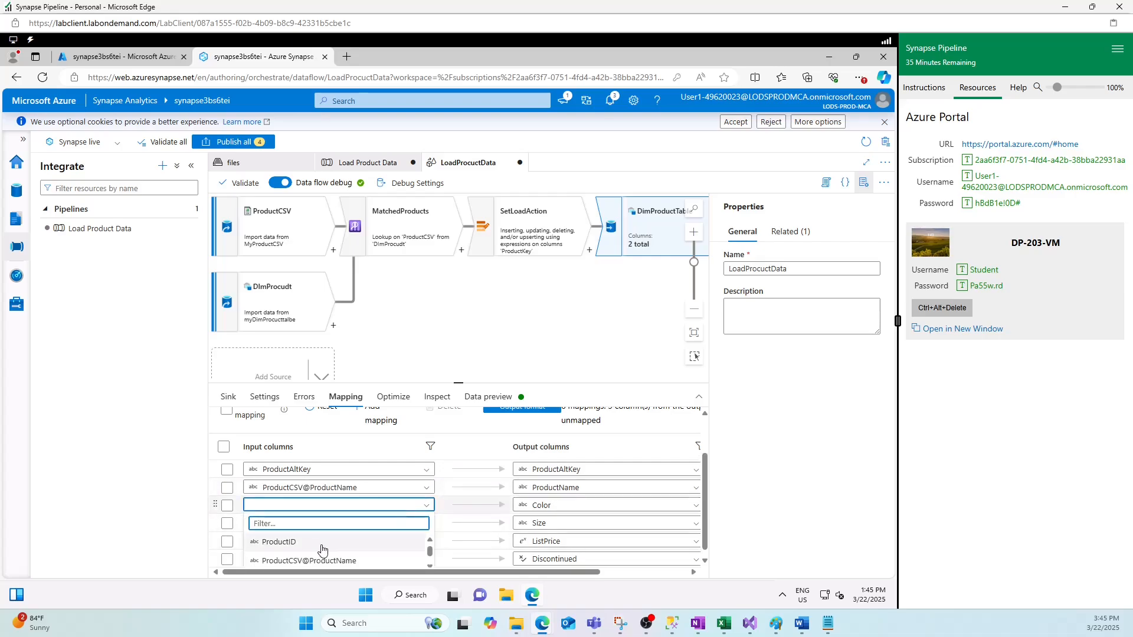
scroll(322, 550, down, 2)
click(372, 538)
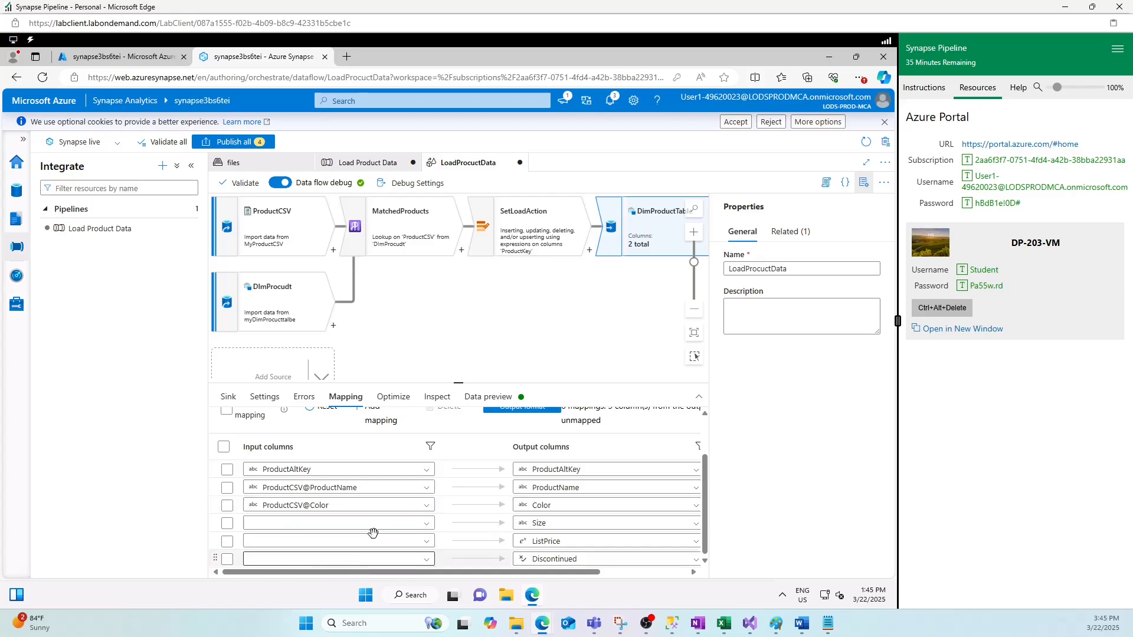
click(359, 524)
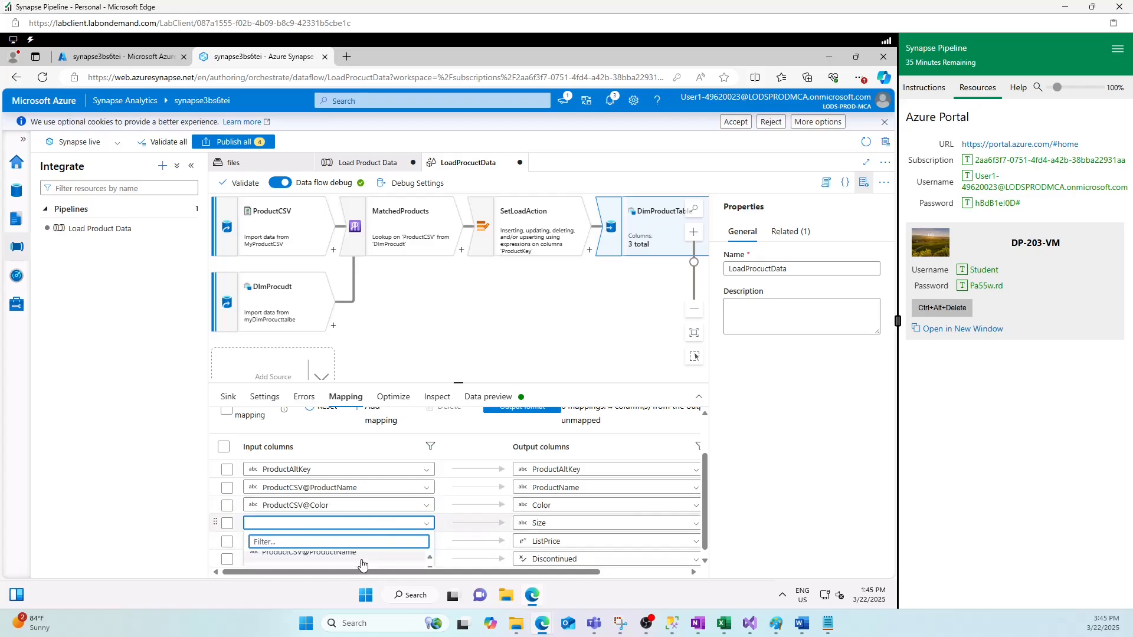
scroll(354, 563, down, 3)
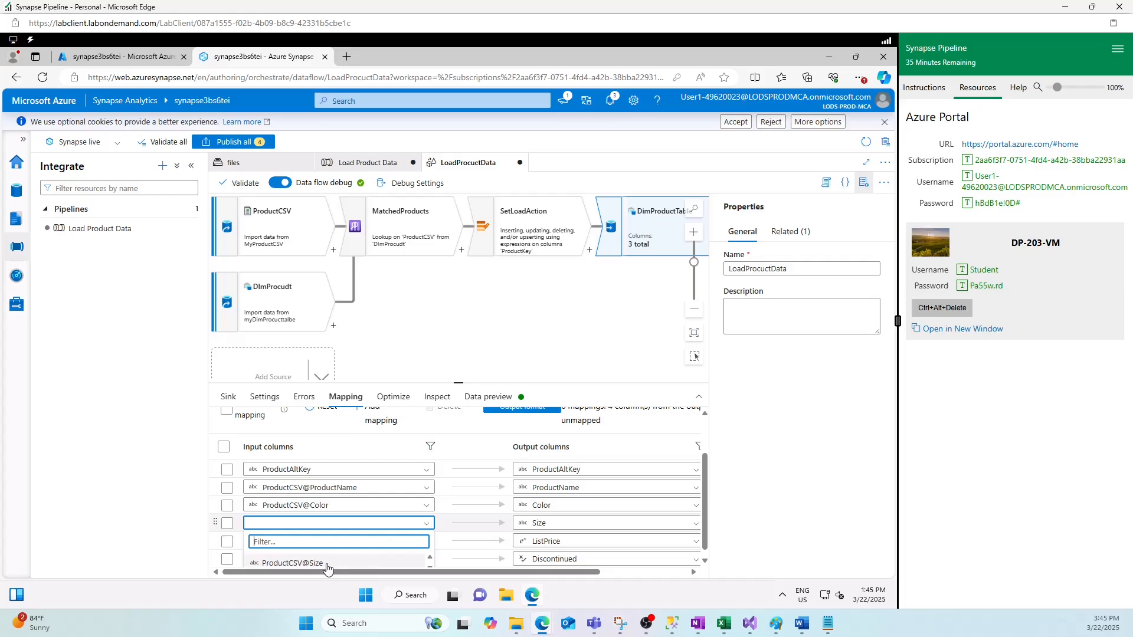
click(328, 566)
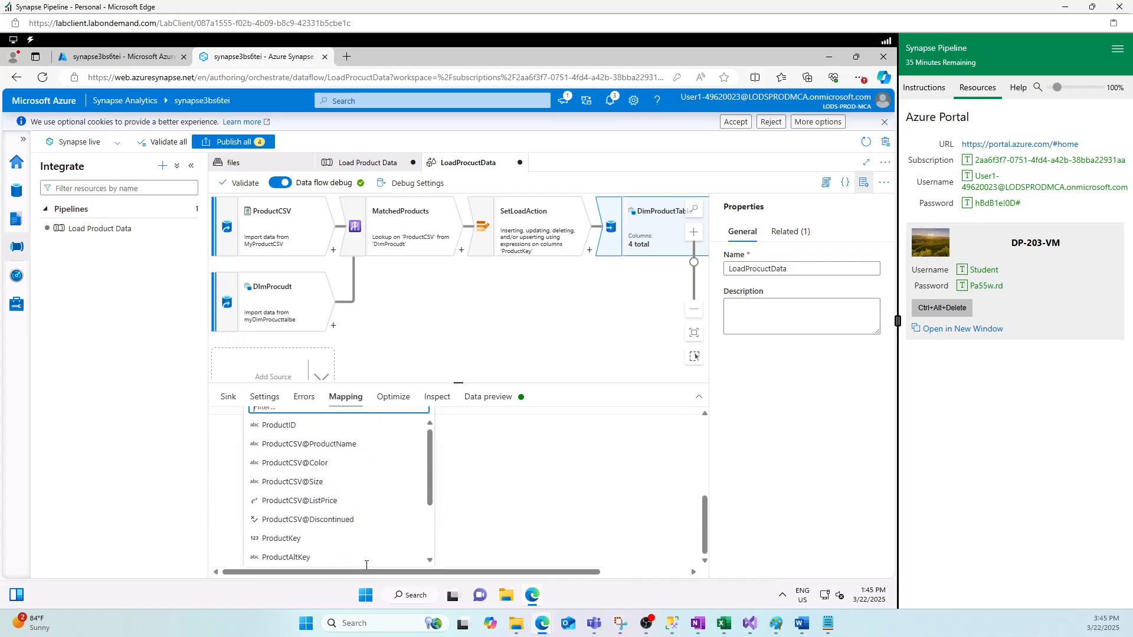
- Map ListPrice from ProductCSV and Discontinued from DimProcudt
click(317, 501)
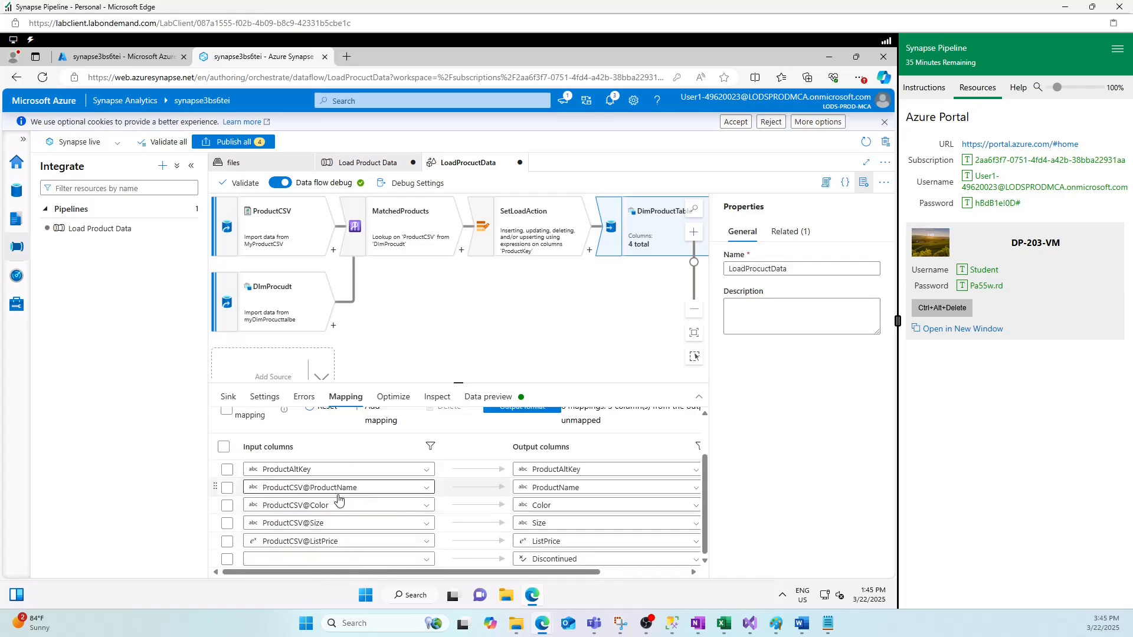
click(335, 558)
scroll(333, 559, down, 3)
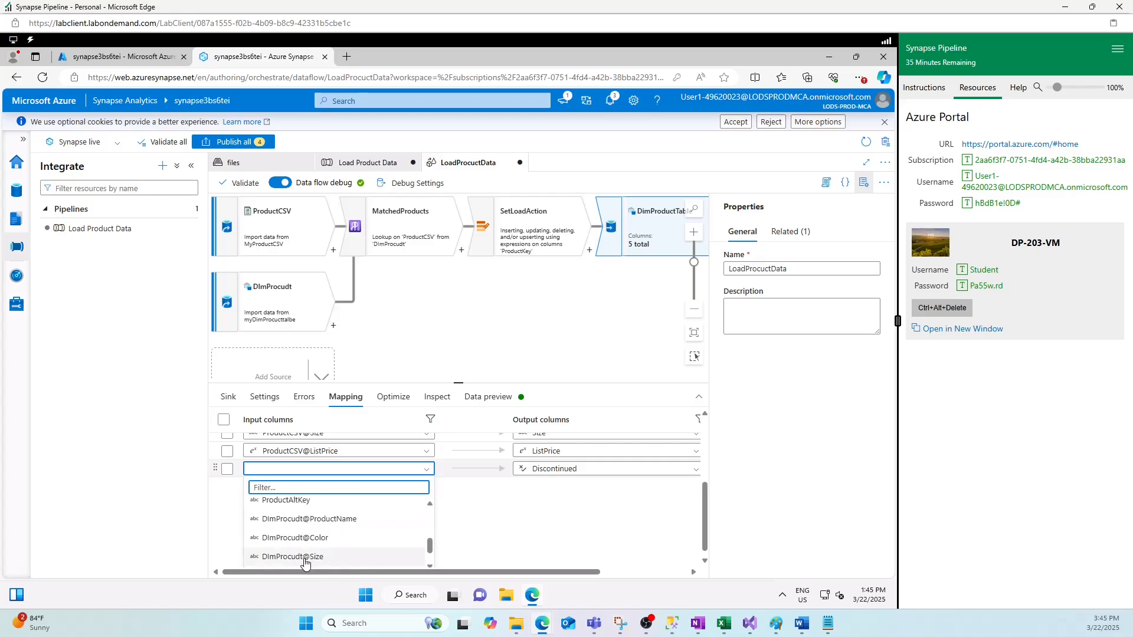
scroll(306, 562, down, 3)
click(306, 559)
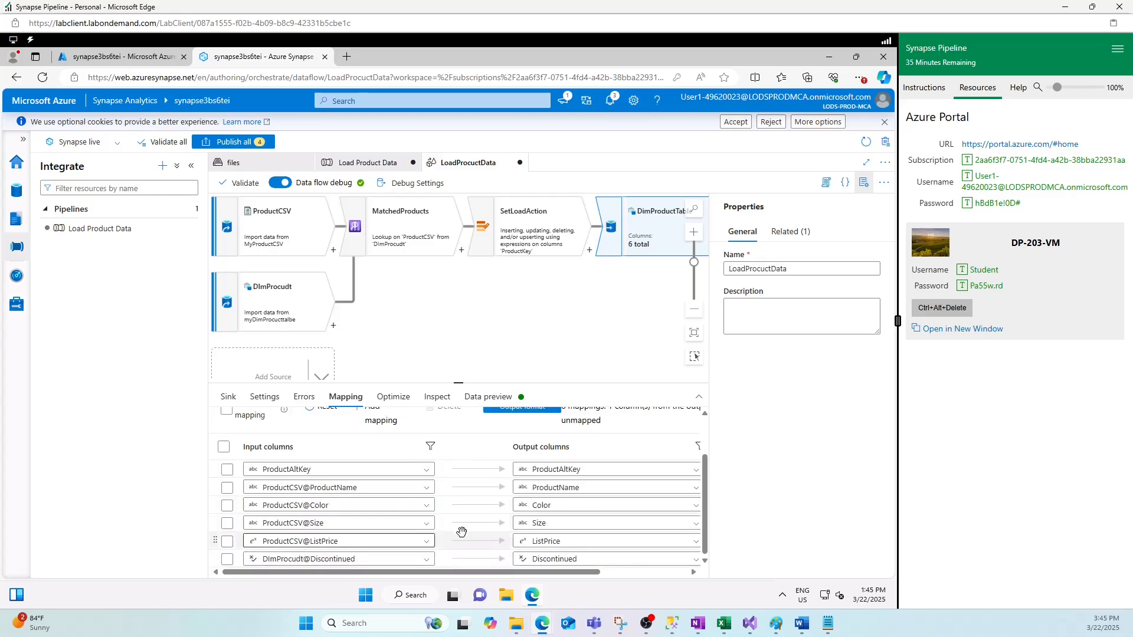
click(588, 328)
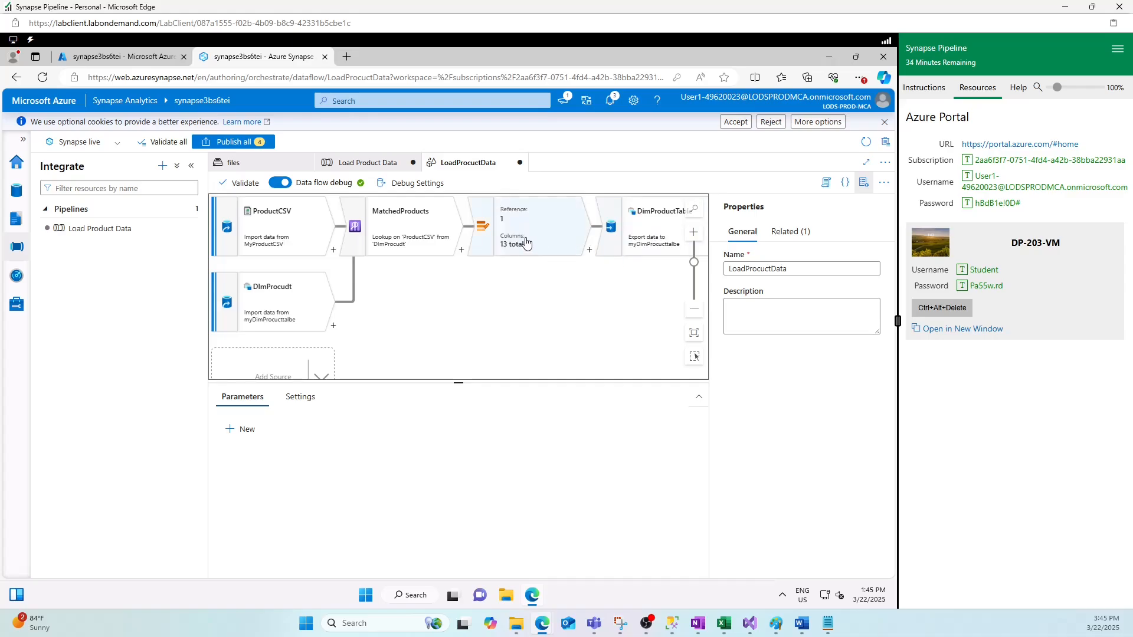
- Preview data from ProductCSV, the MatchedProducts lookup and DimProcudt, ending on the DimProductTable sink
click(653, 235)
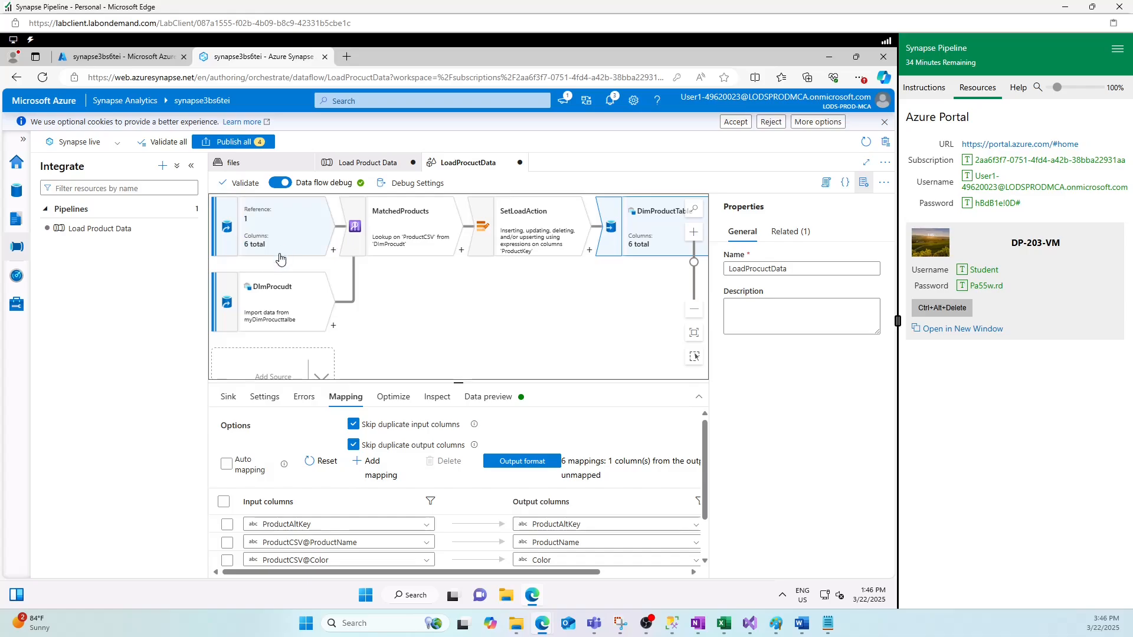
click(290, 236)
click(522, 397)
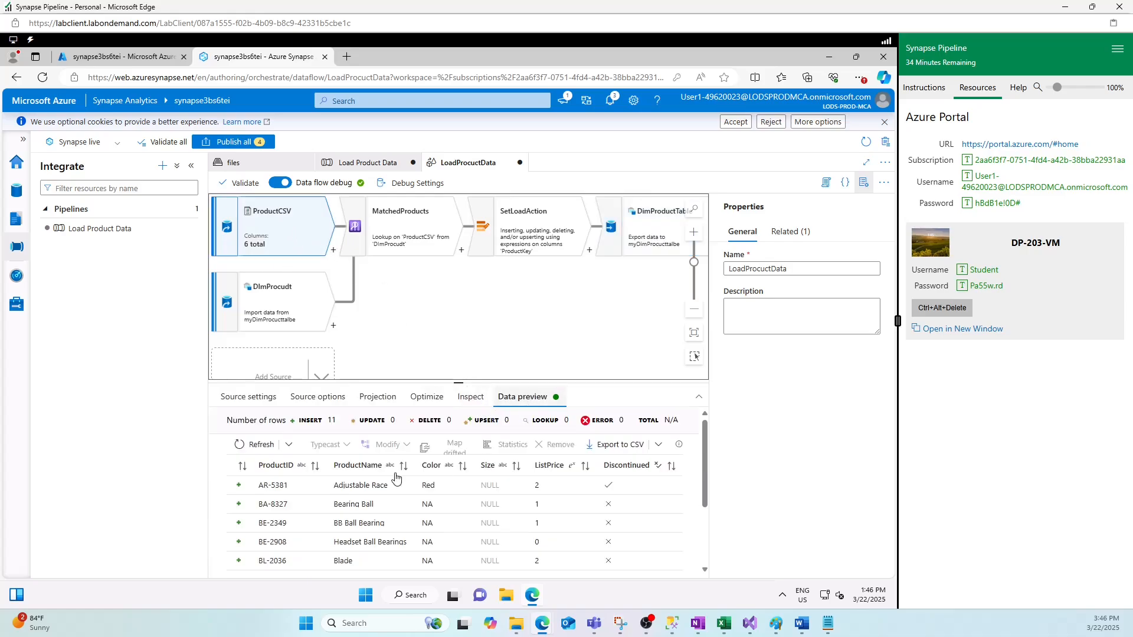
click(411, 229)
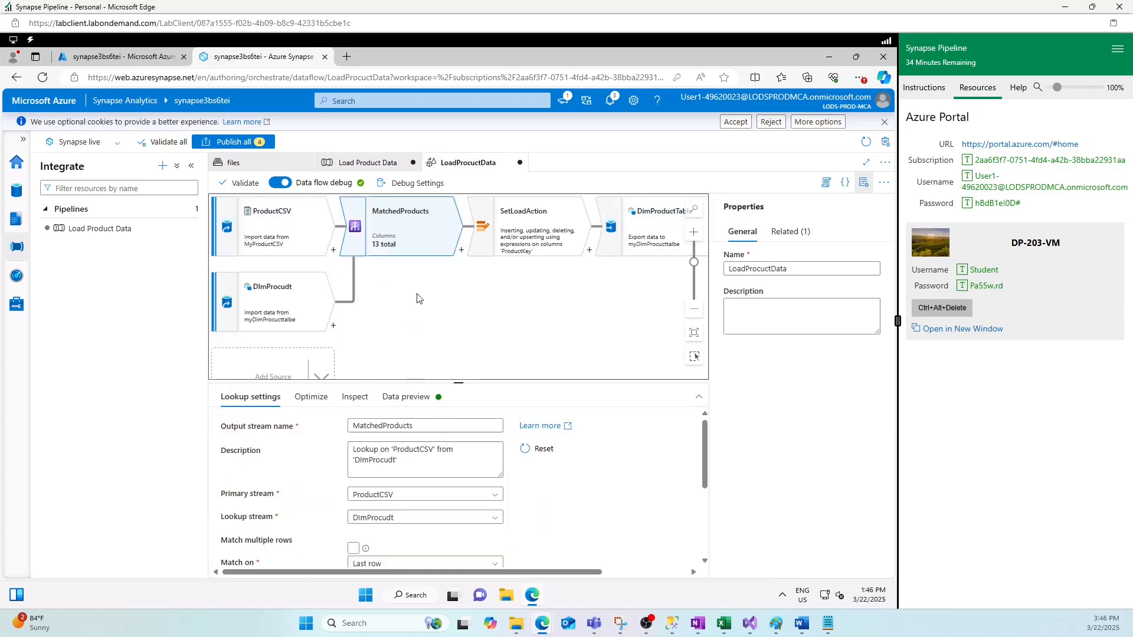
click(406, 396)
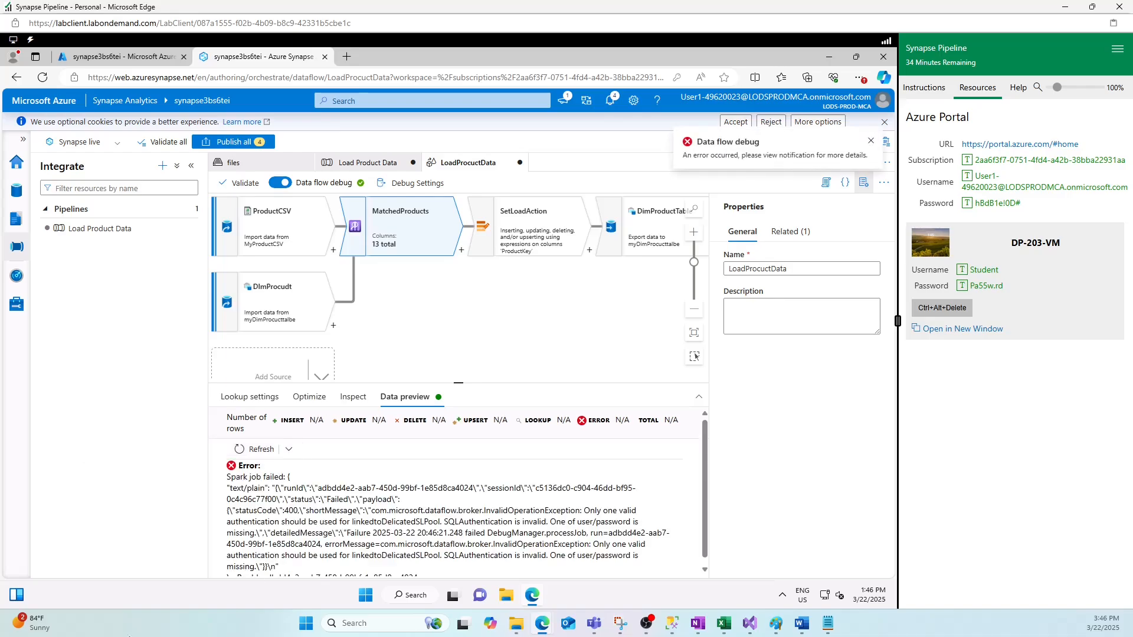
click(273, 313)
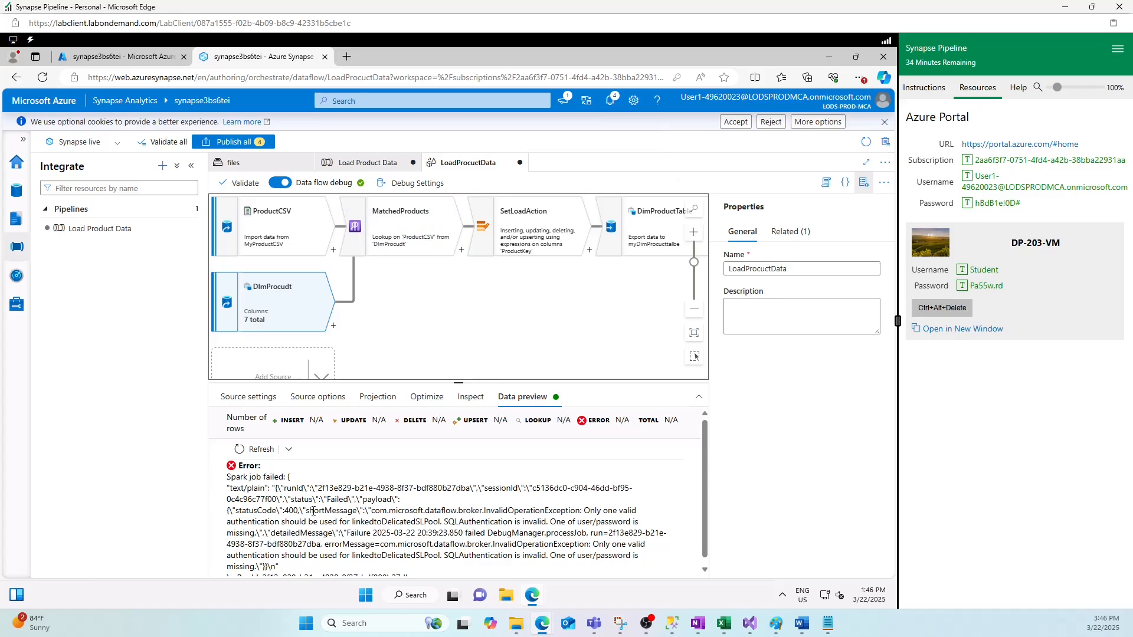
scroll(413, 511, down, 1)
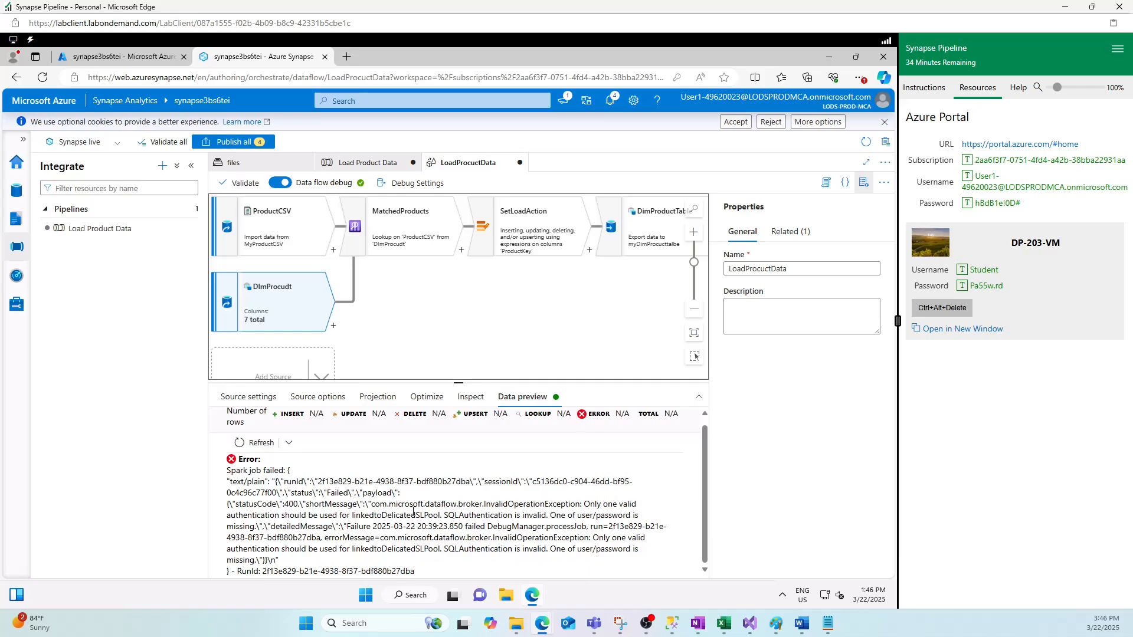
scroll(413, 511, up, 1)
key(Tab)
key(Tab)
key(Tab)
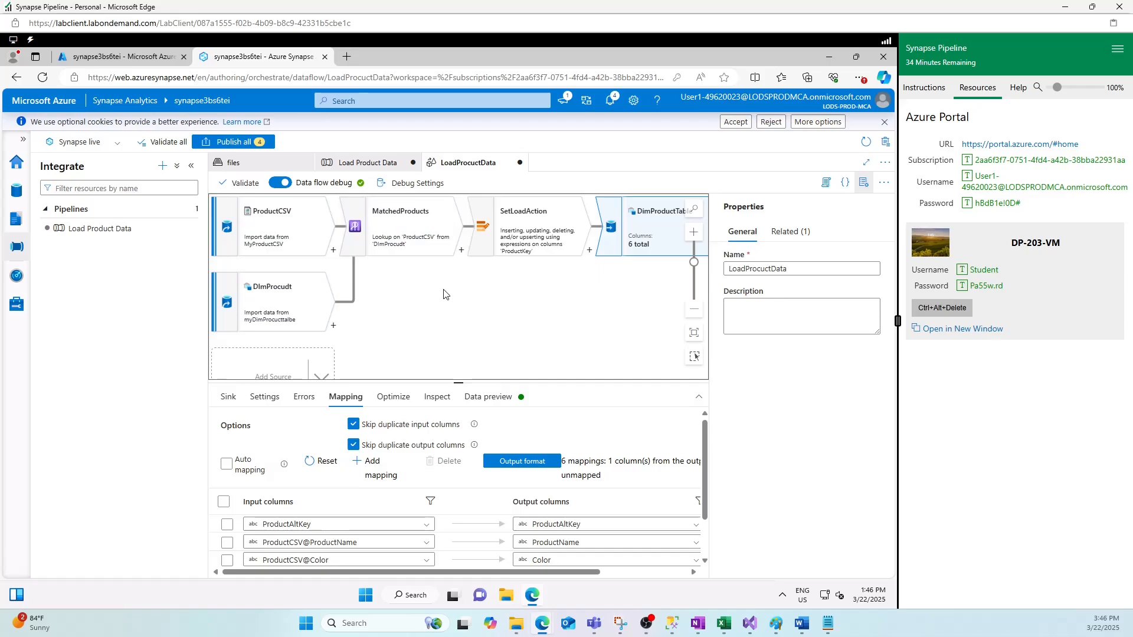
- Publish all changes, read the validation errors in Notifications, and close the error list
click(233, 142)
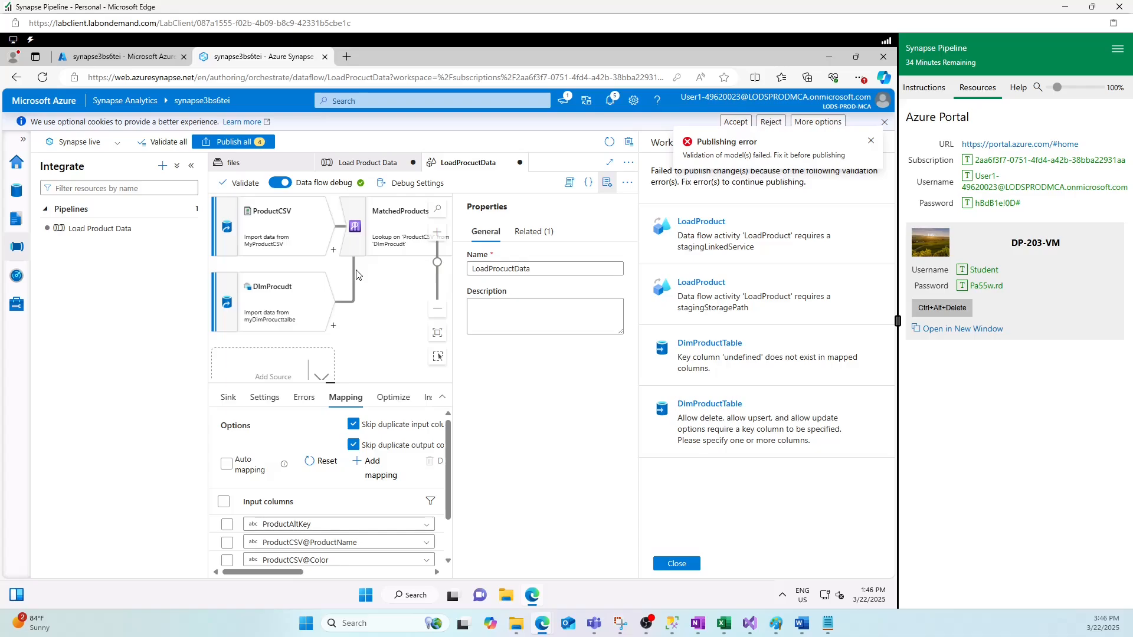
click(610, 100)
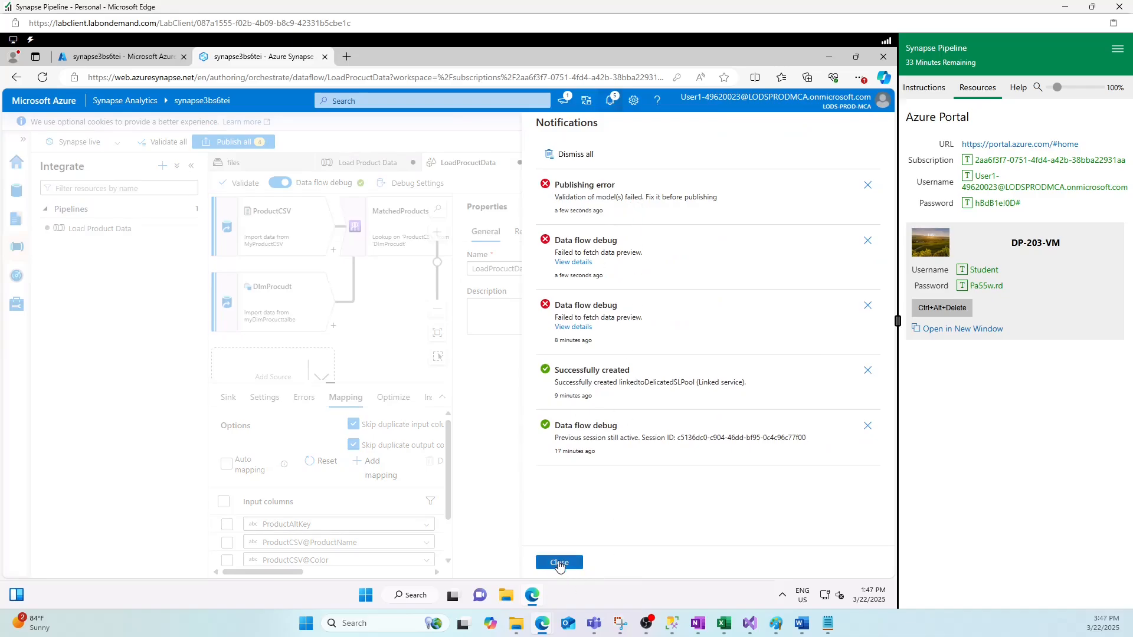
click(560, 564)
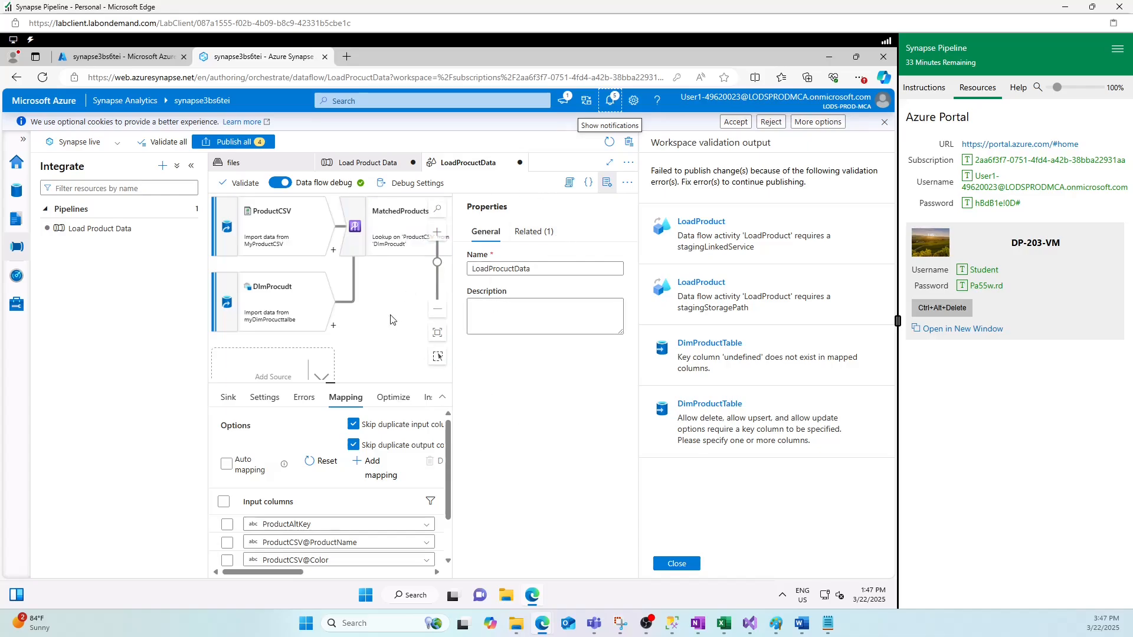
click(688, 562)
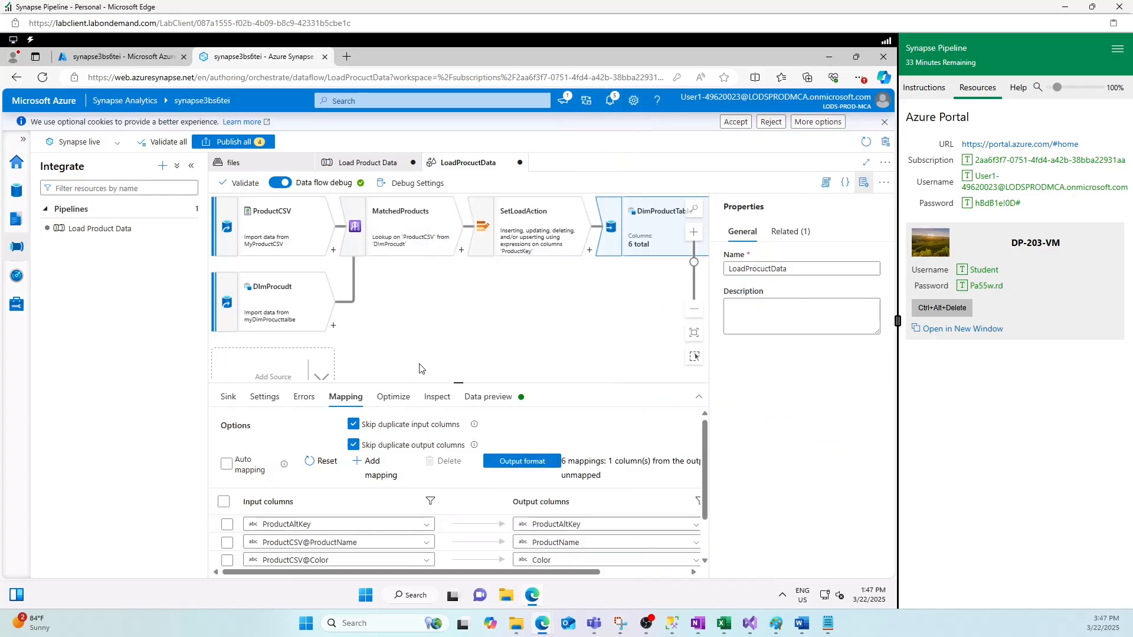
click(477, 295)
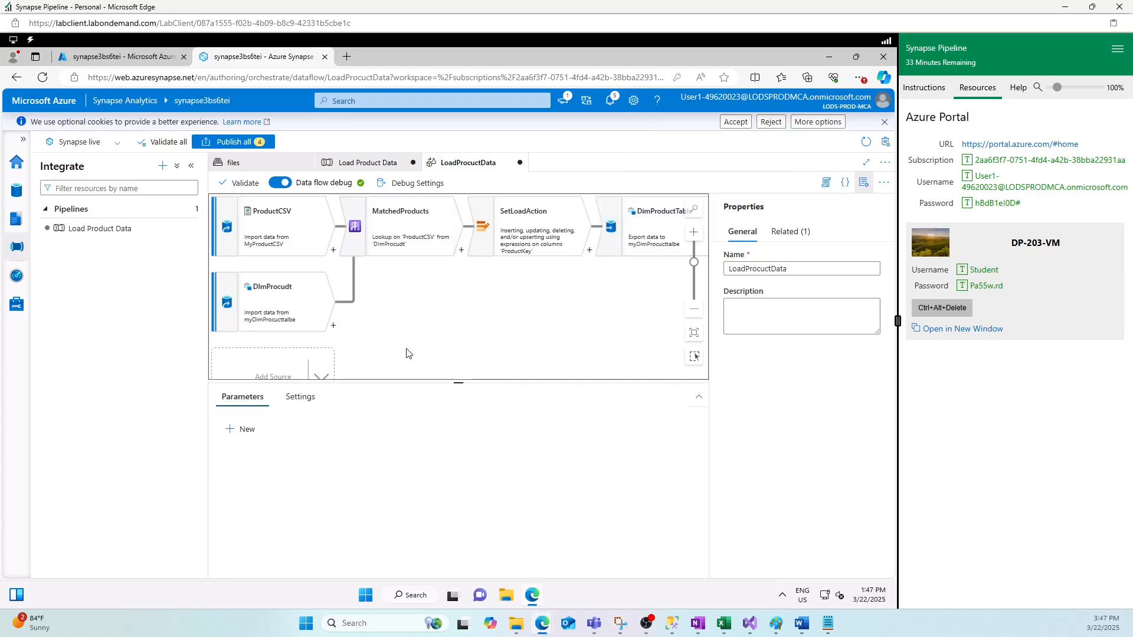
- Hide the LoadProcuctData data flow's Properties panel
click(360, 164)
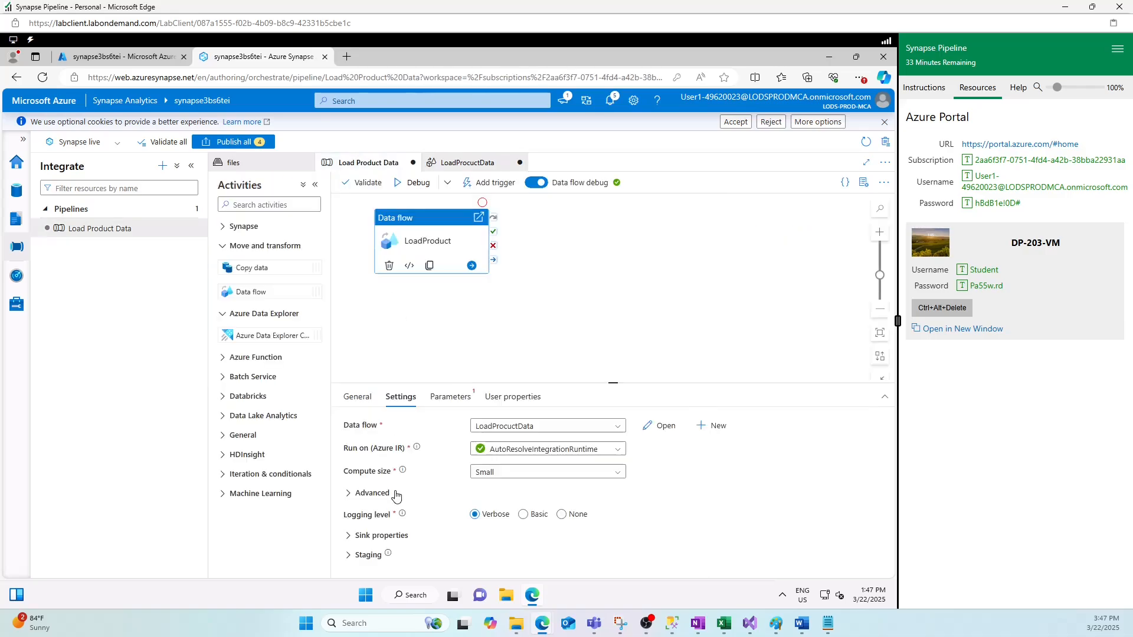
click(466, 163)
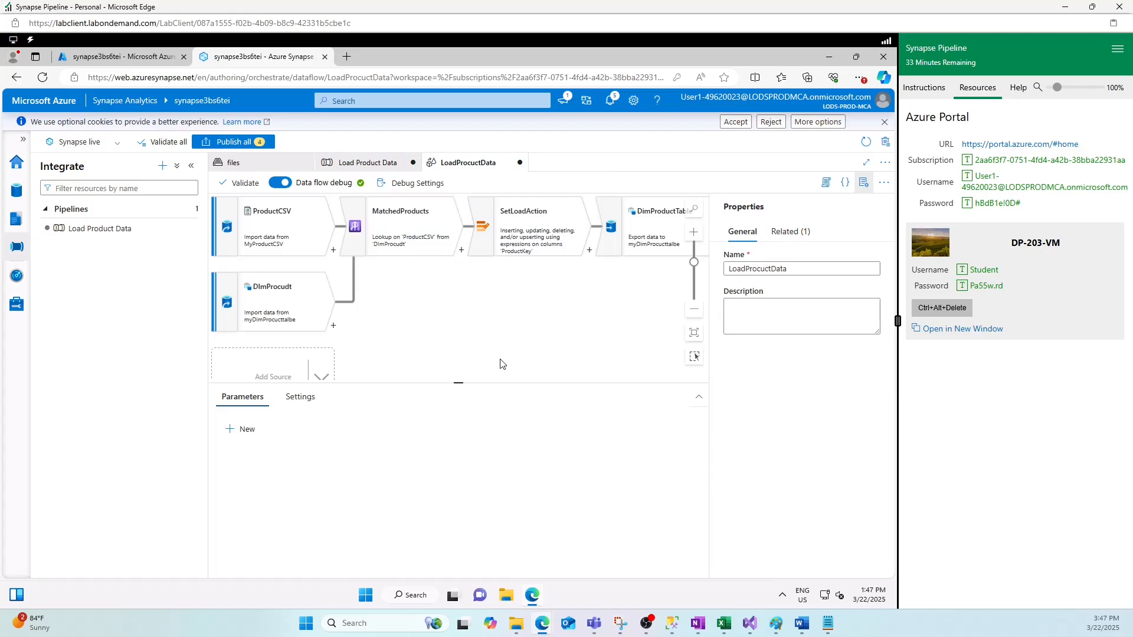
click(864, 182)
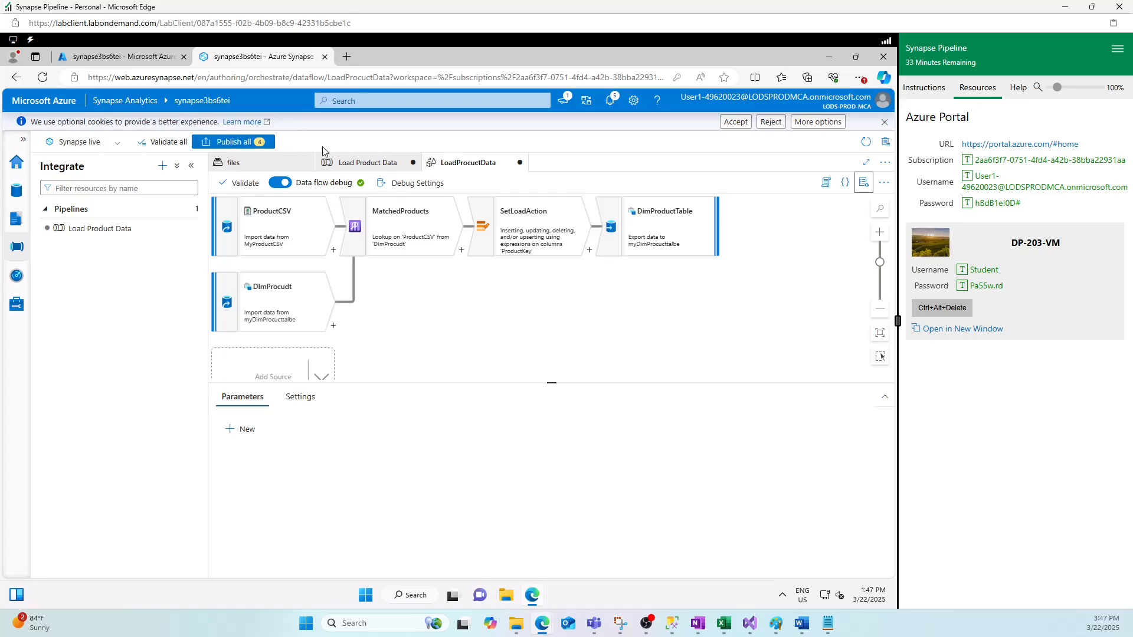
- Validate the Load Product Data pipeline, close its four errors, and dismiss Add trigger
click(356, 168)
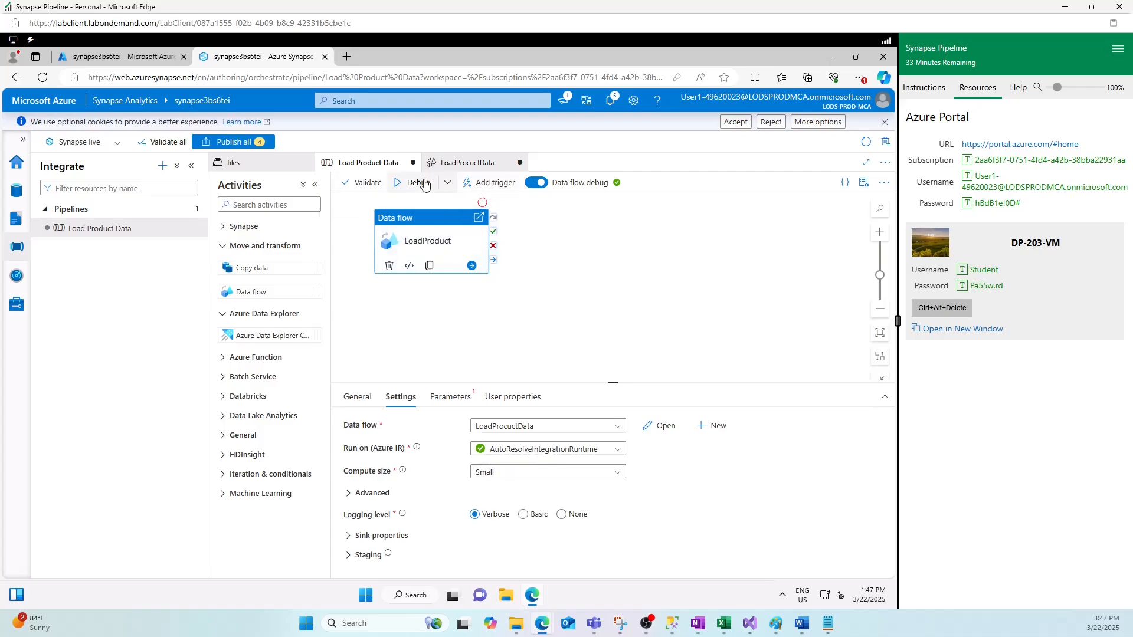
click(360, 188)
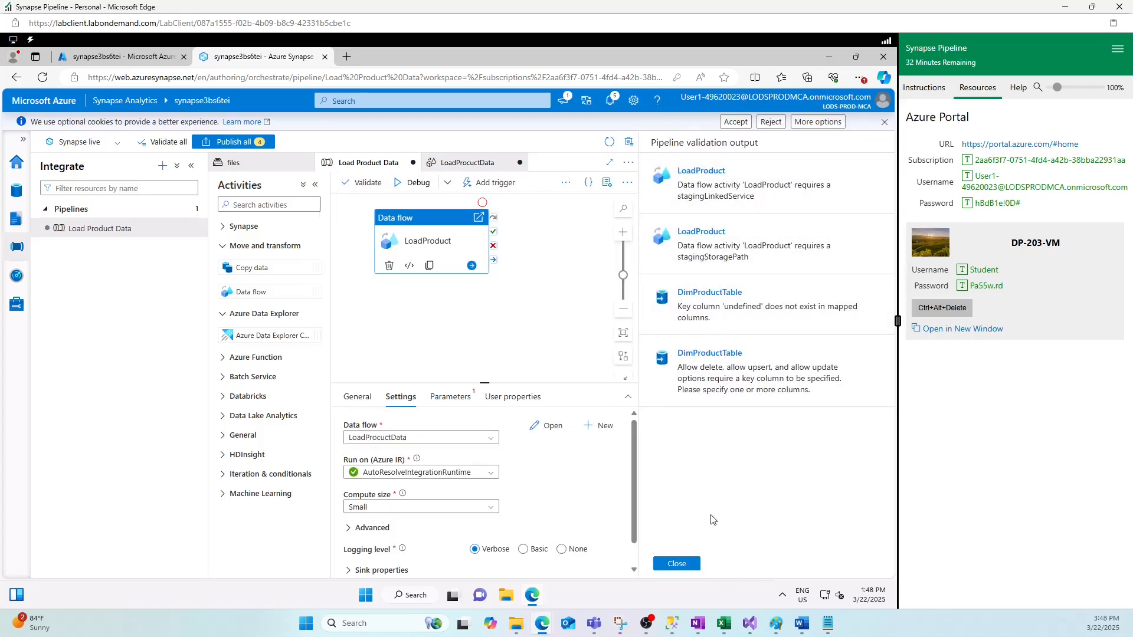
click(676, 564)
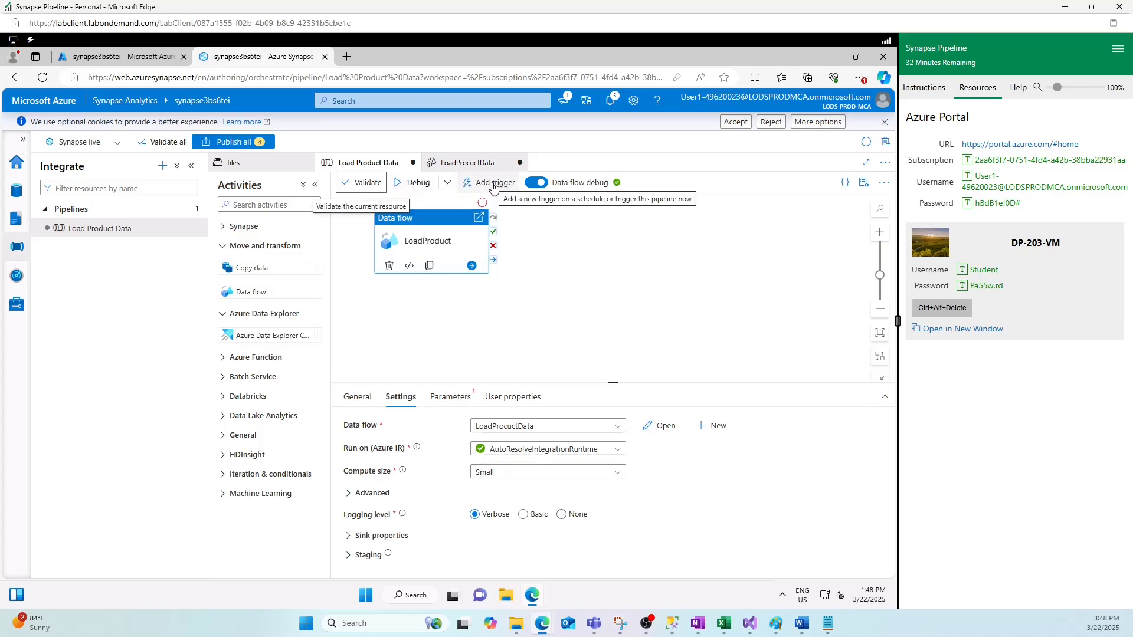
click(493, 184)
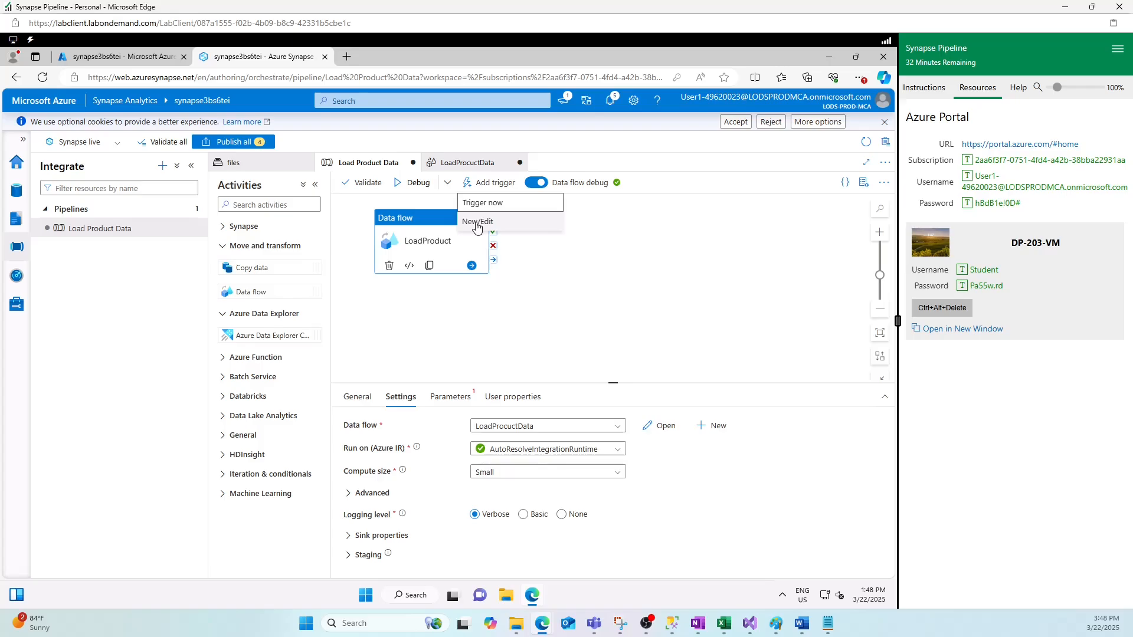
click(483, 202)
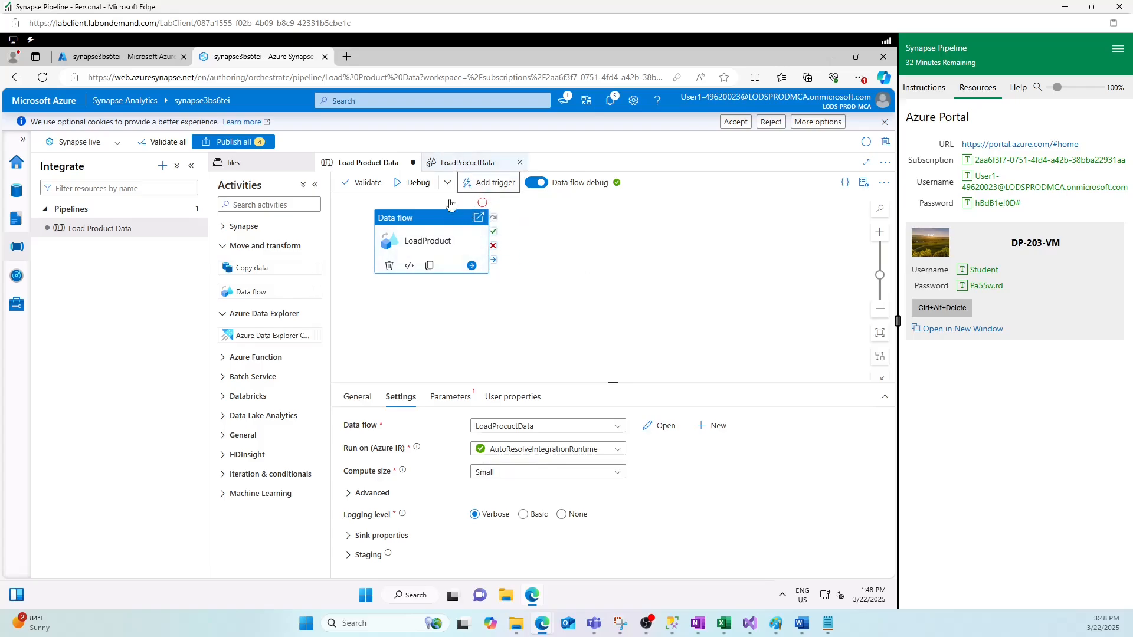
- Reopen and dismiss the pipeline's Add trigger menu, then return to LoadProcuctData
click(460, 163)
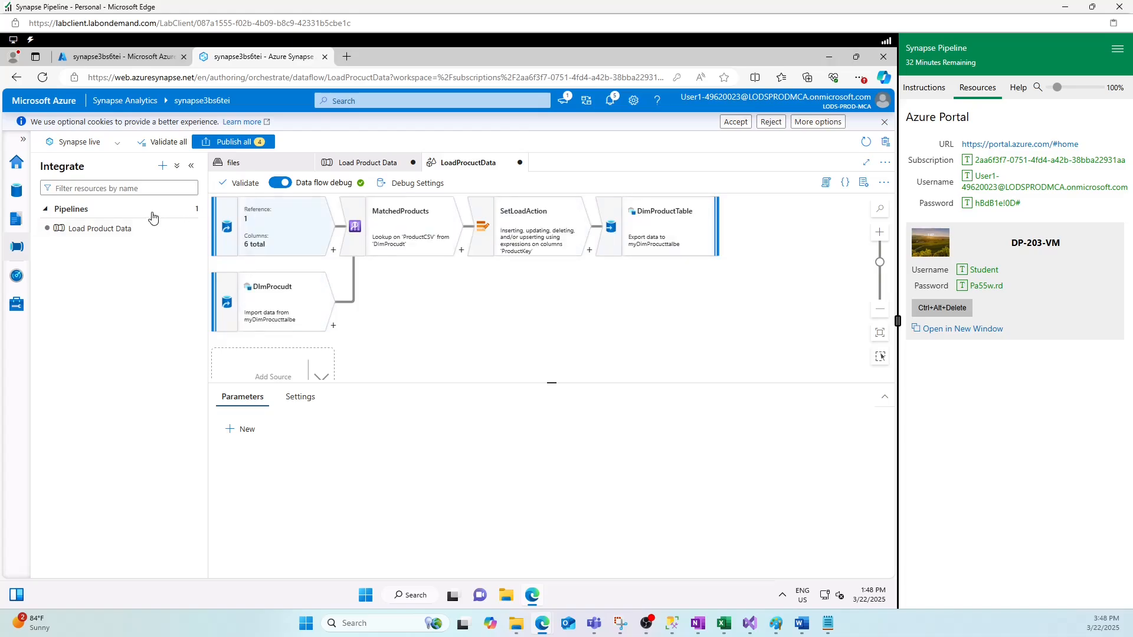
click(371, 164)
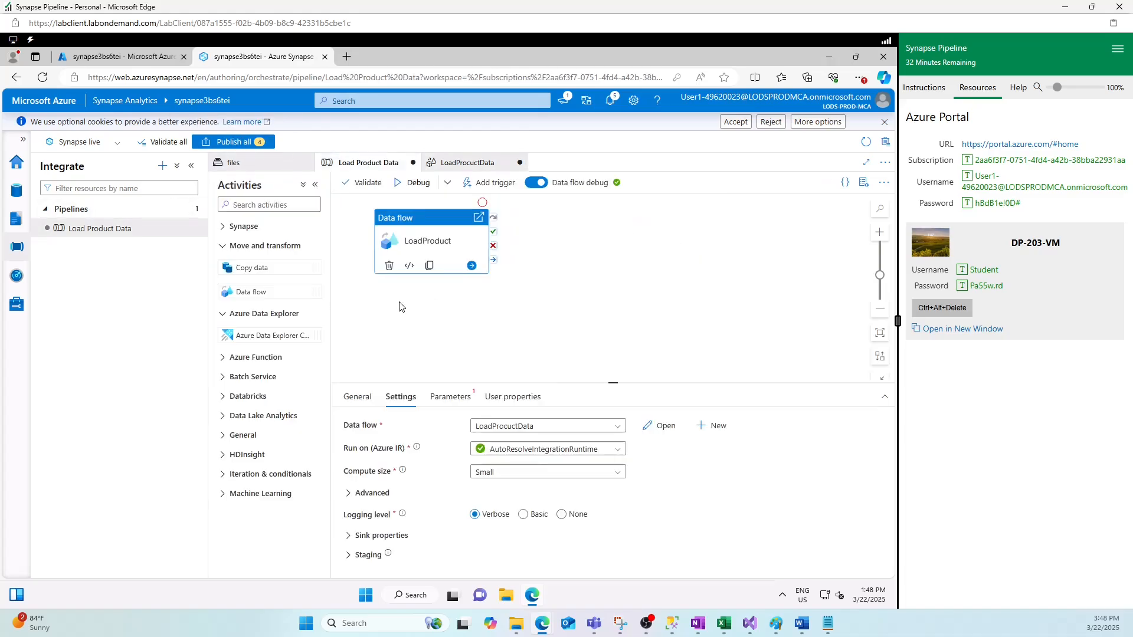
click(487, 184)
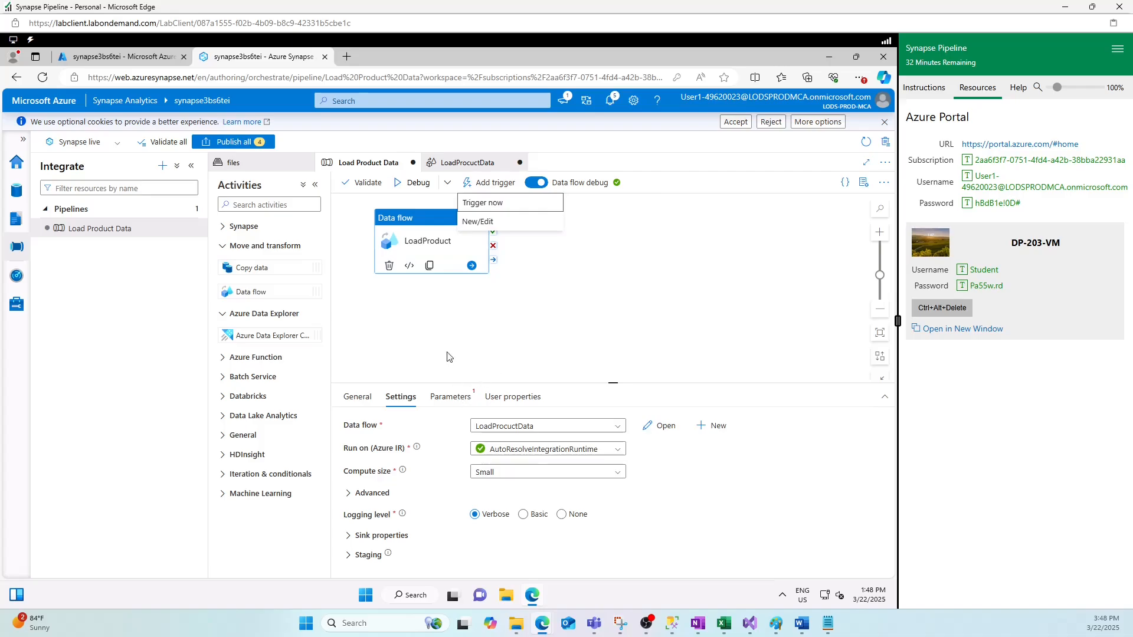
key(Escape)
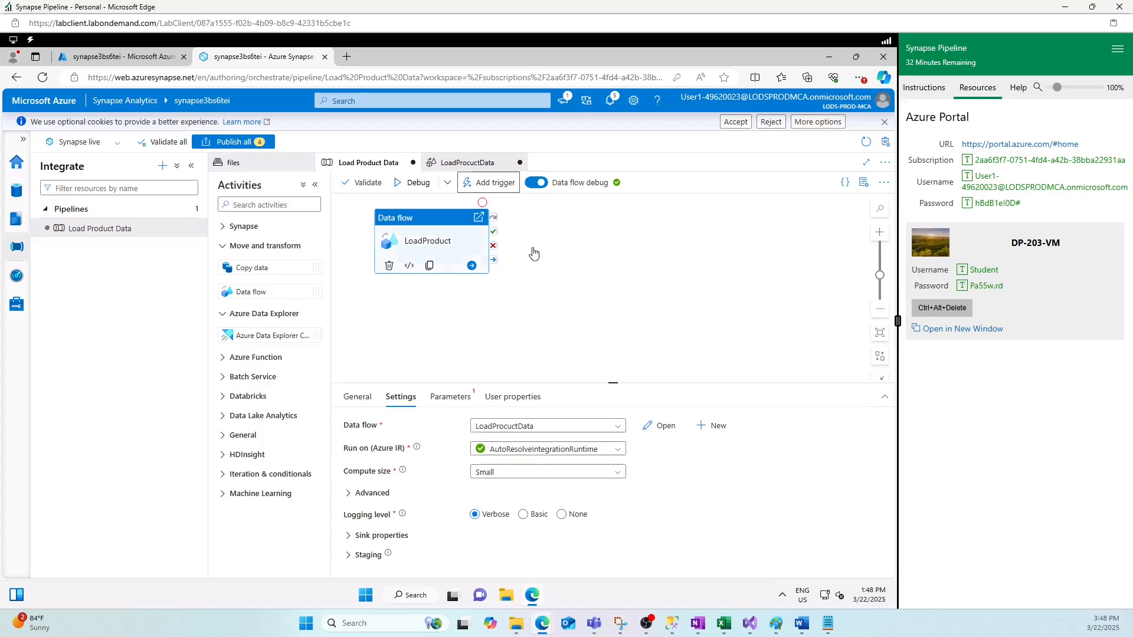
click(476, 164)
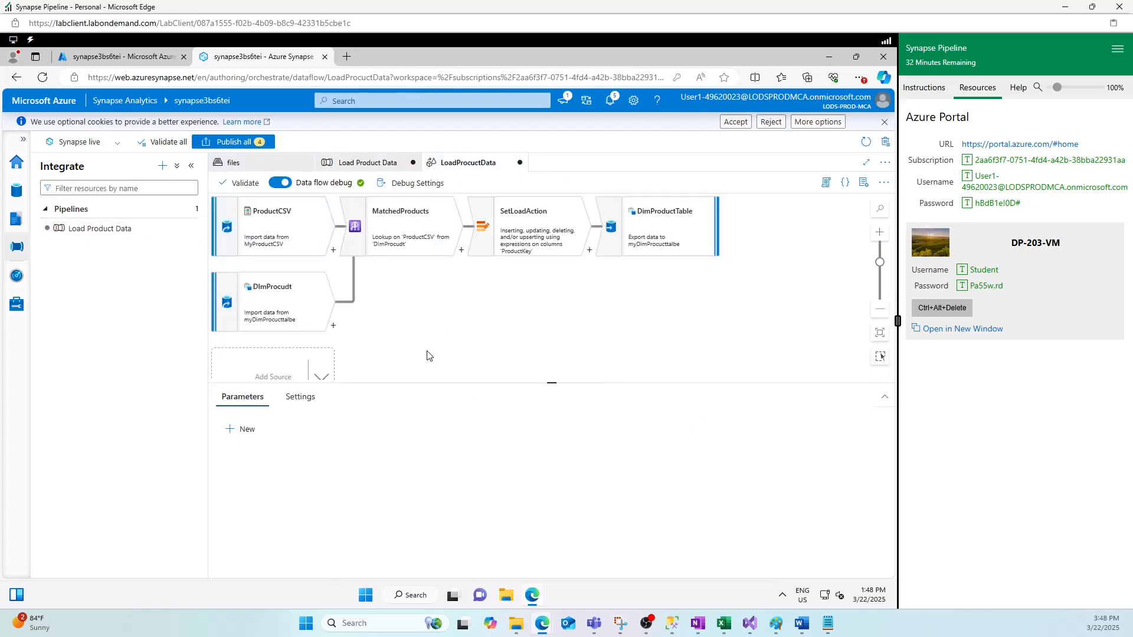
- Bring the 'doc - Paint' lab outline window to the front
mouse_move(776, 624)
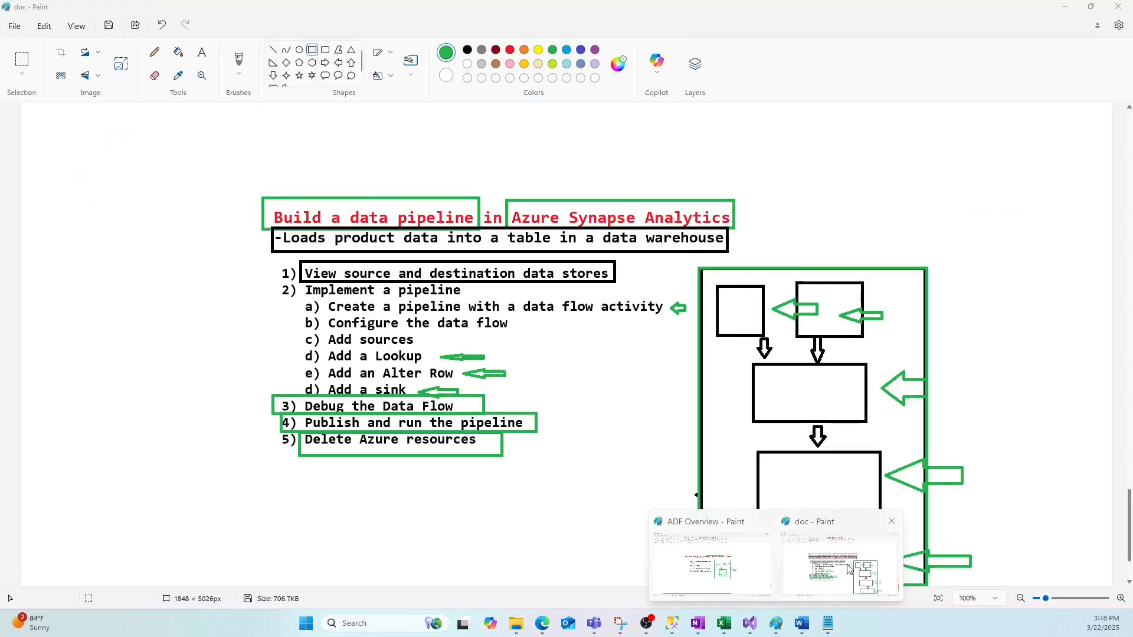
click(843, 569)
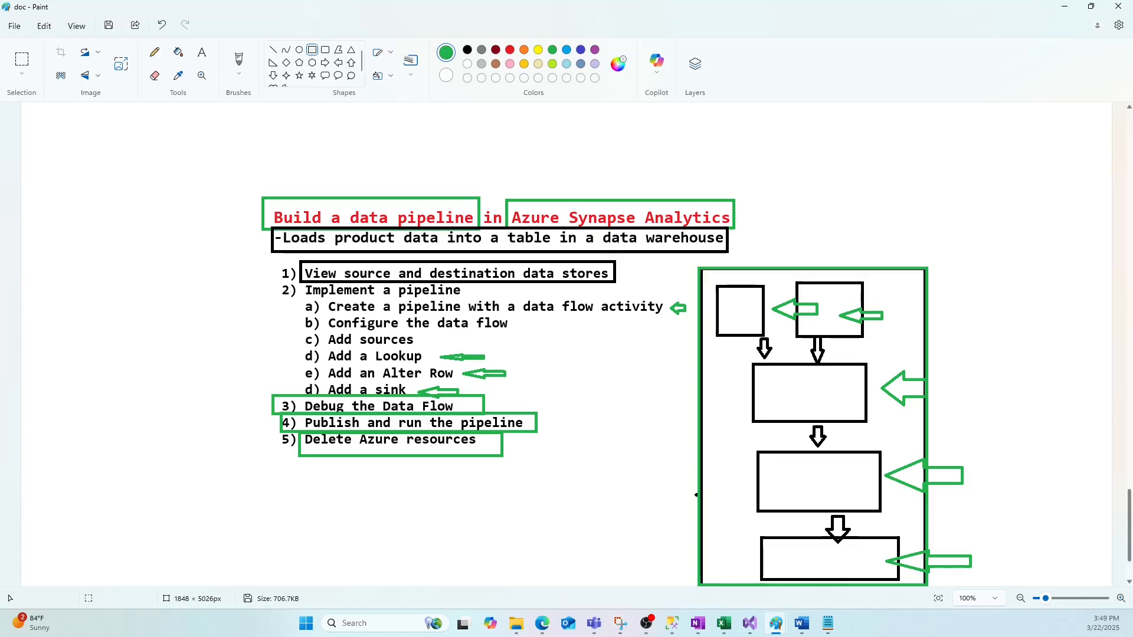
click(647, 624)
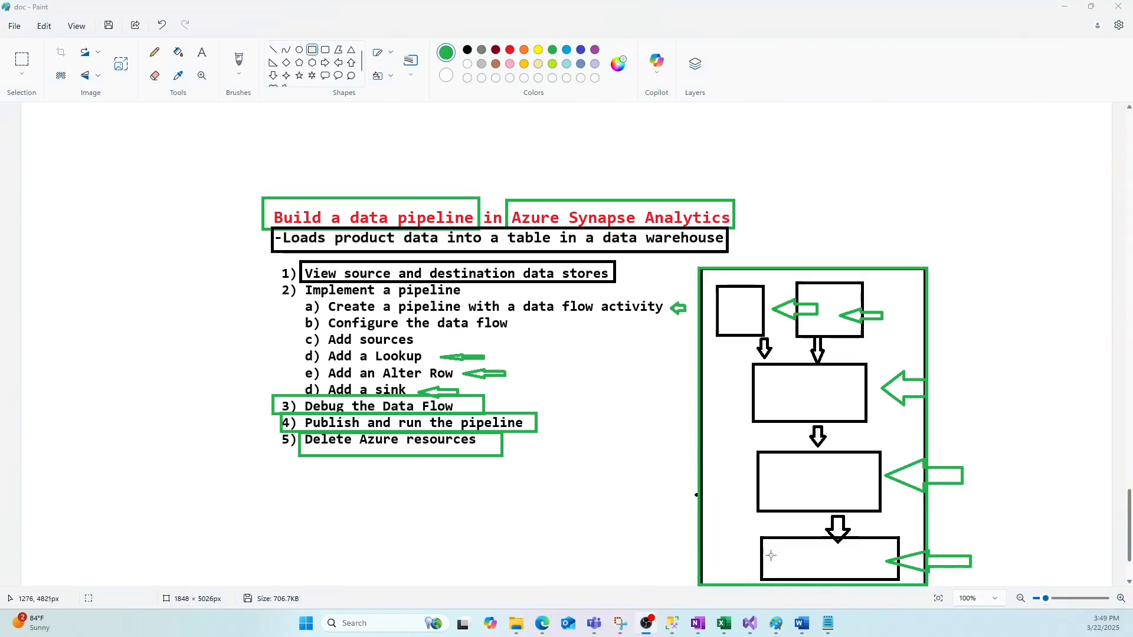
- Return to Synapse and start closing the LoadProcuctData tab, but cancel to keep it open
mouse_move(553, 611)
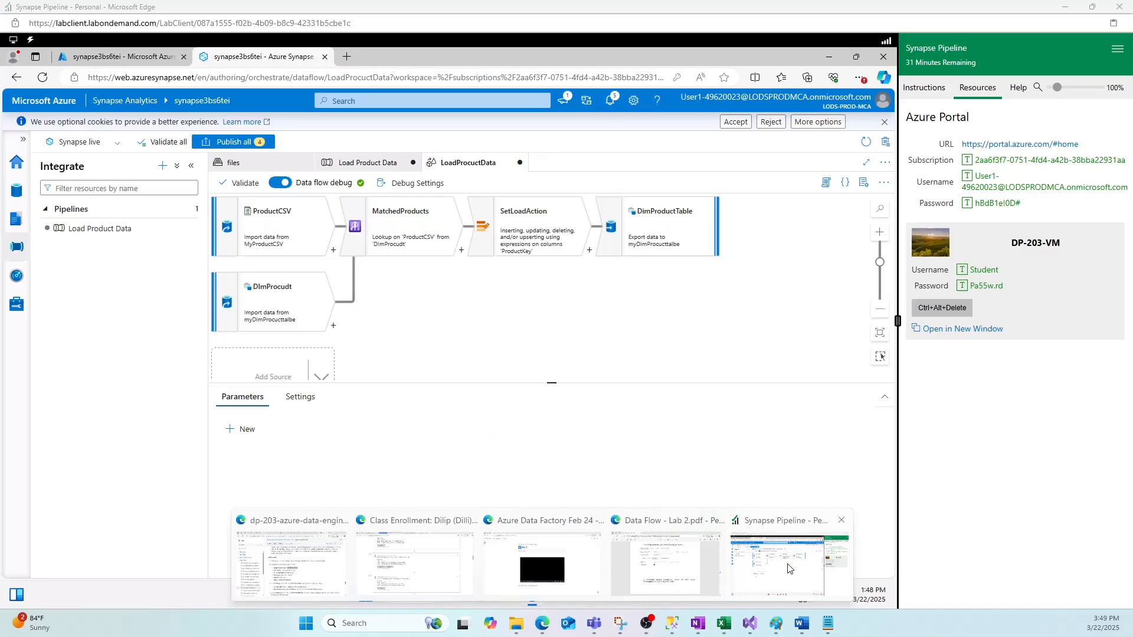
click(788, 566)
click(366, 163)
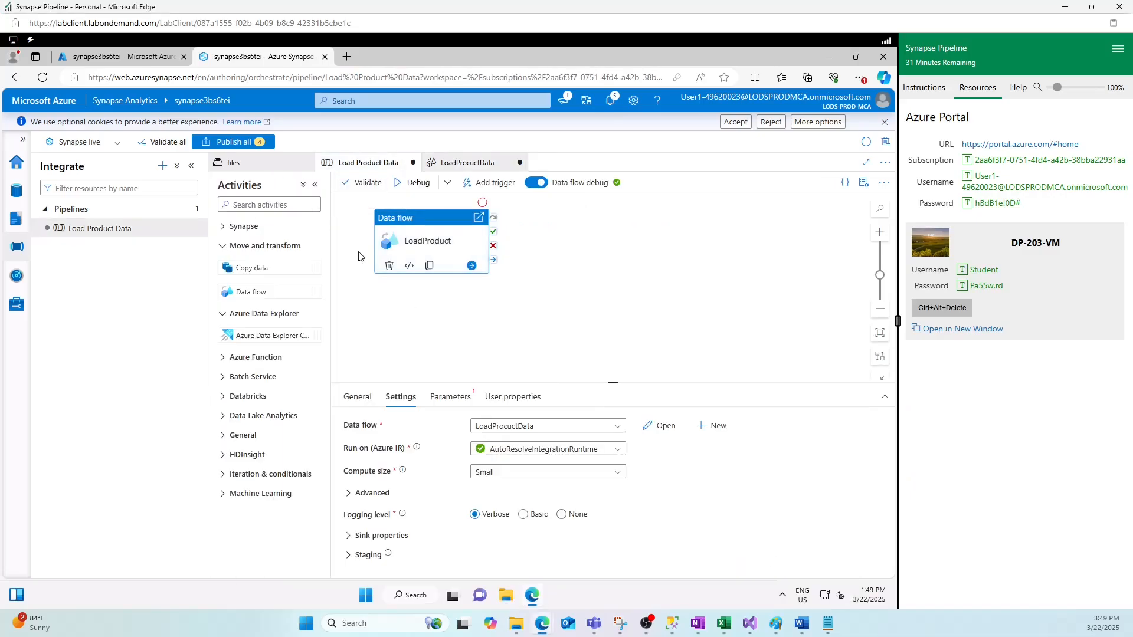
click(508, 164)
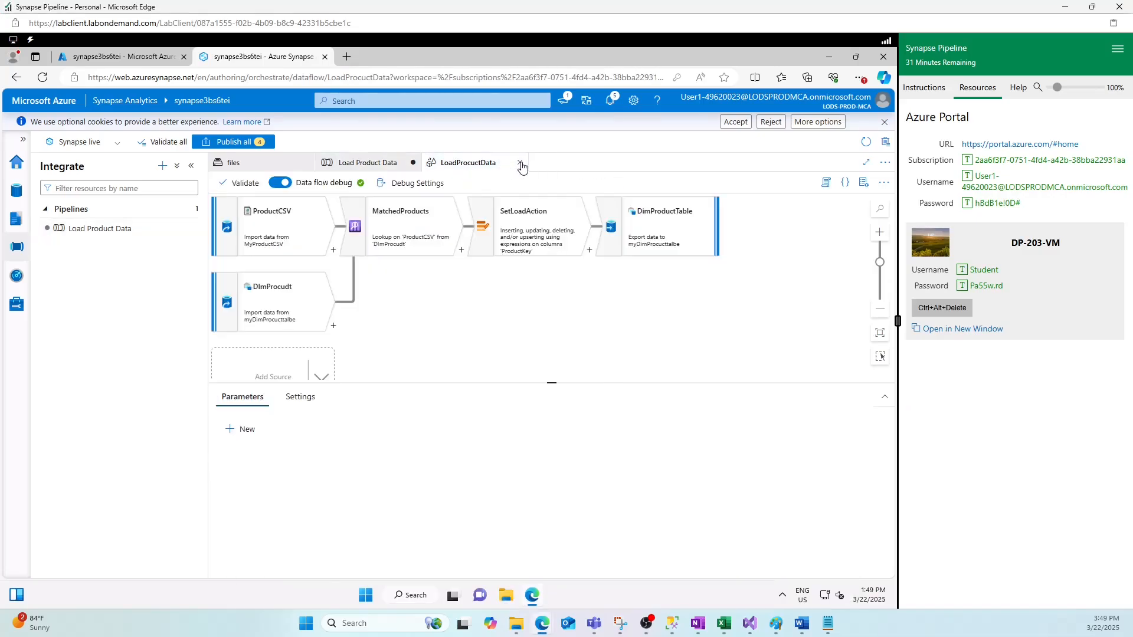
click(520, 163)
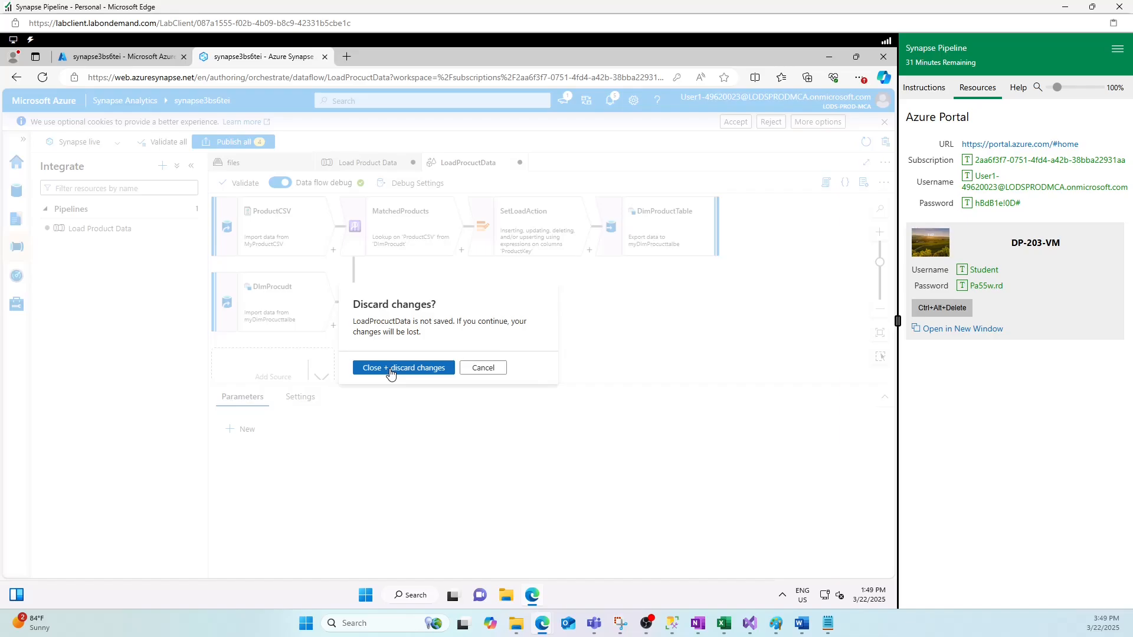
click(483, 368)
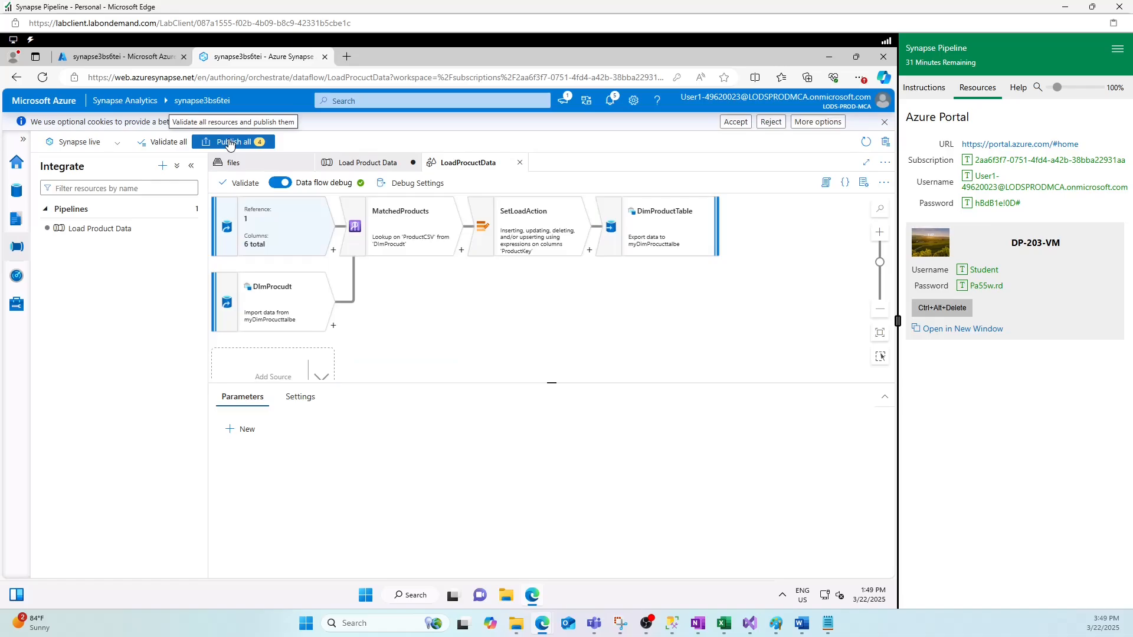
- Publish all again, close the validation errors, and open the Load Product Data pipeline
click(229, 143)
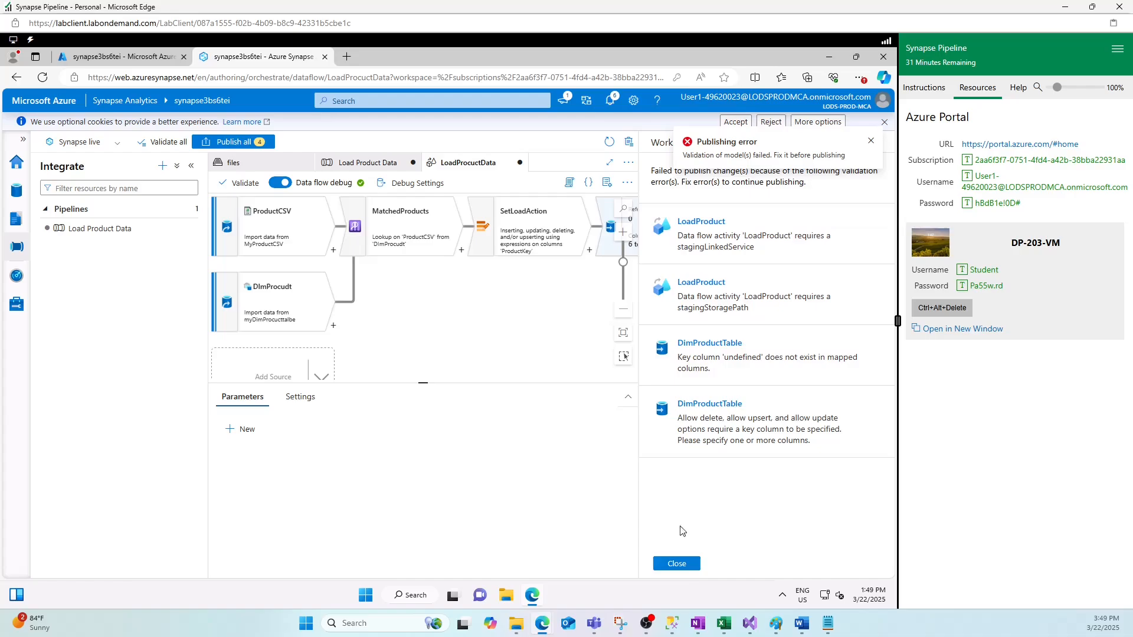
click(677, 564)
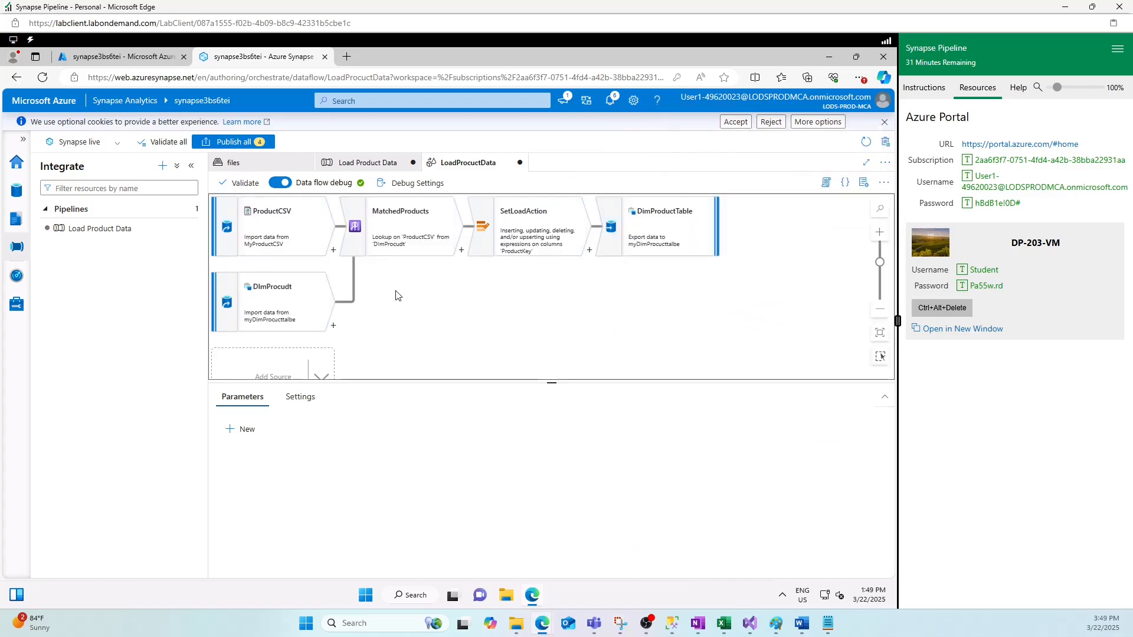
click(365, 162)
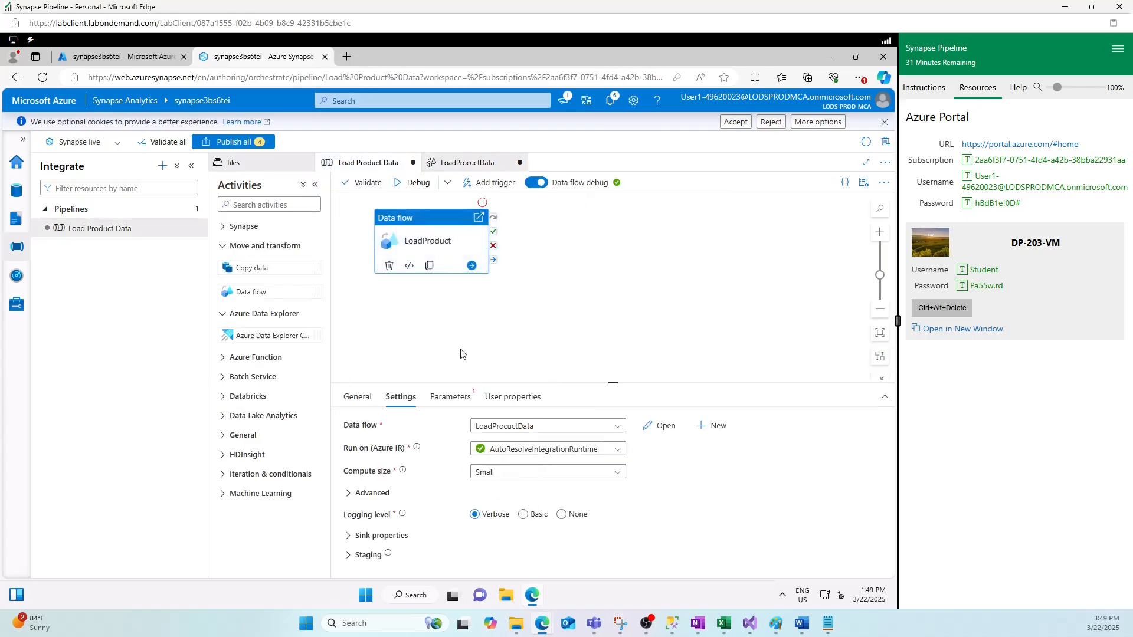